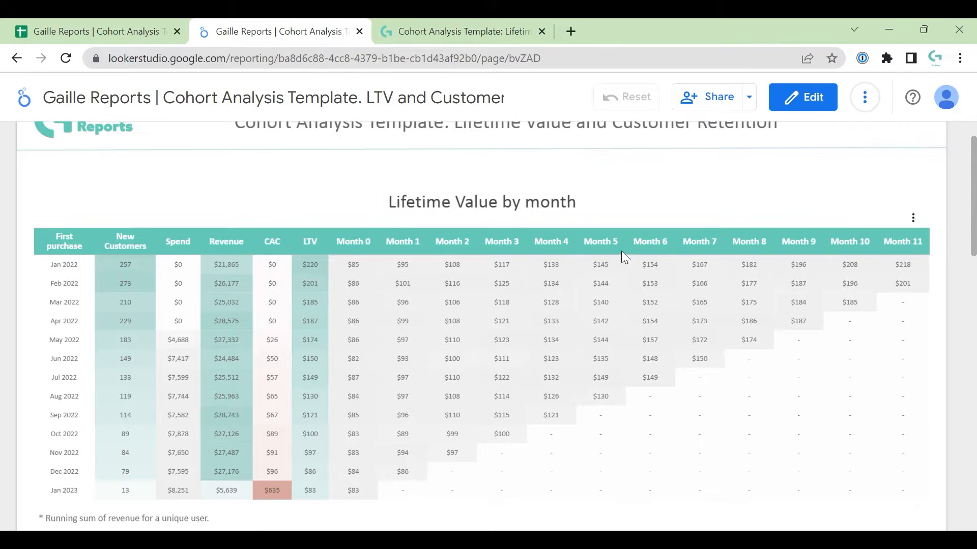
# Open the Gaille Reports template store and browse the listed Looker Studio templates, including the Cohort Analysis Template
pyautogui.scroll(1, 625, 257)
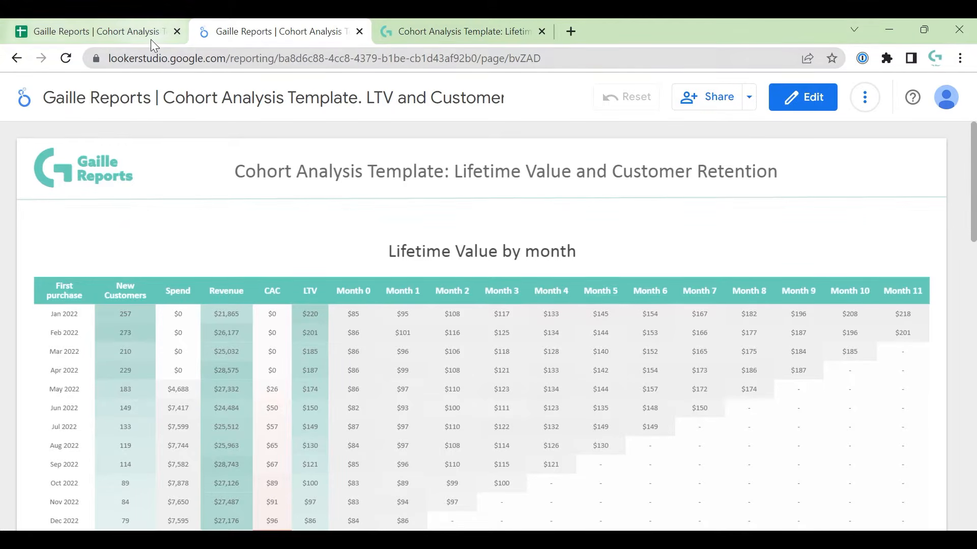
pyautogui.click(430, 33)
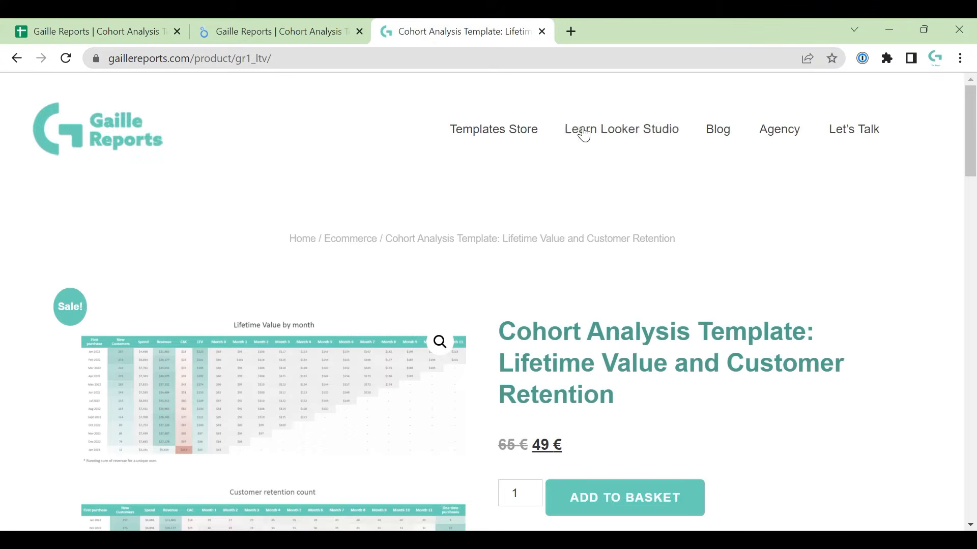
pyautogui.click(473, 143)
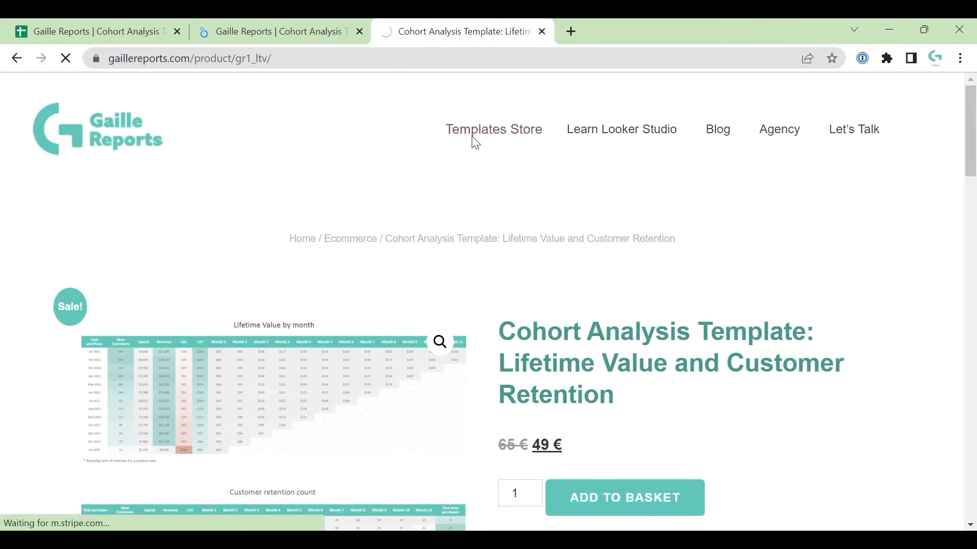
pyautogui.scroll(-4, 730, 185)
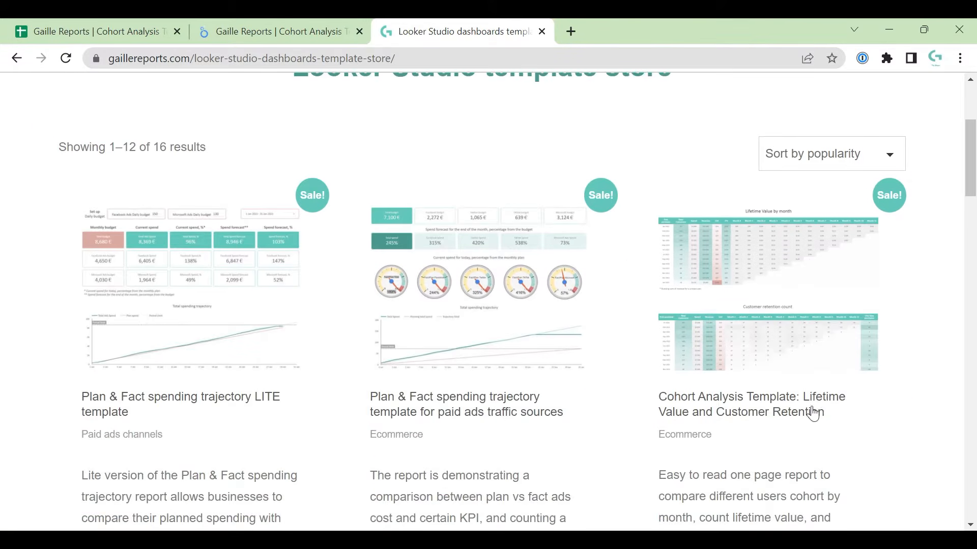
pyautogui.scroll(-2, 831, 354)
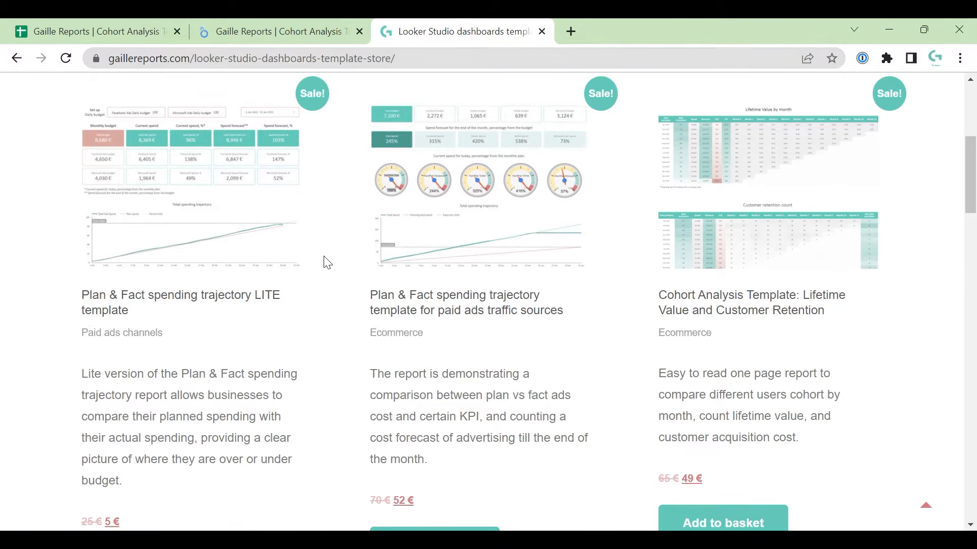
pyautogui.scroll(6, 325, 262)
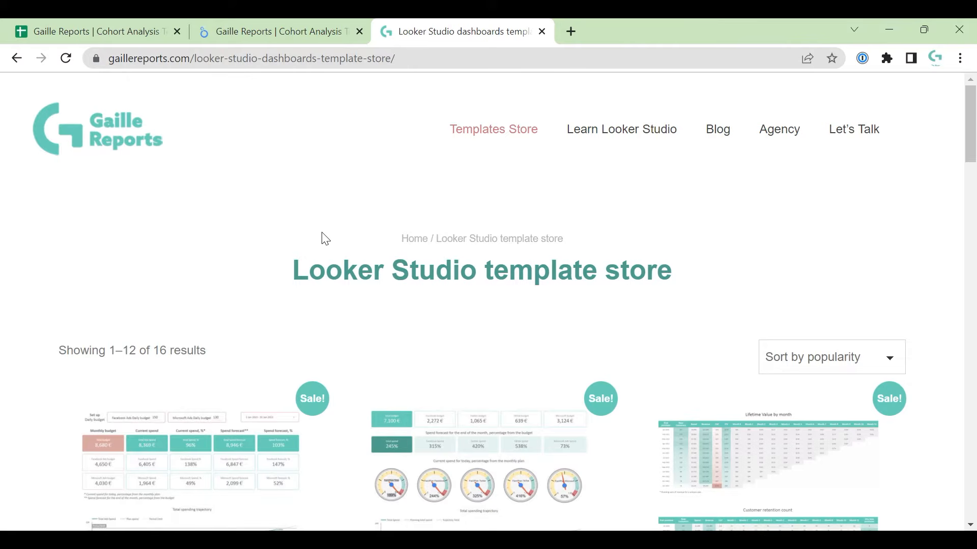
# Switch to the cohort analysis spreadsheet and review the Revenue and Spend tables on 0_input and the 1_1_Cohort_work_LTV sheet
pyautogui.click(113, 24)
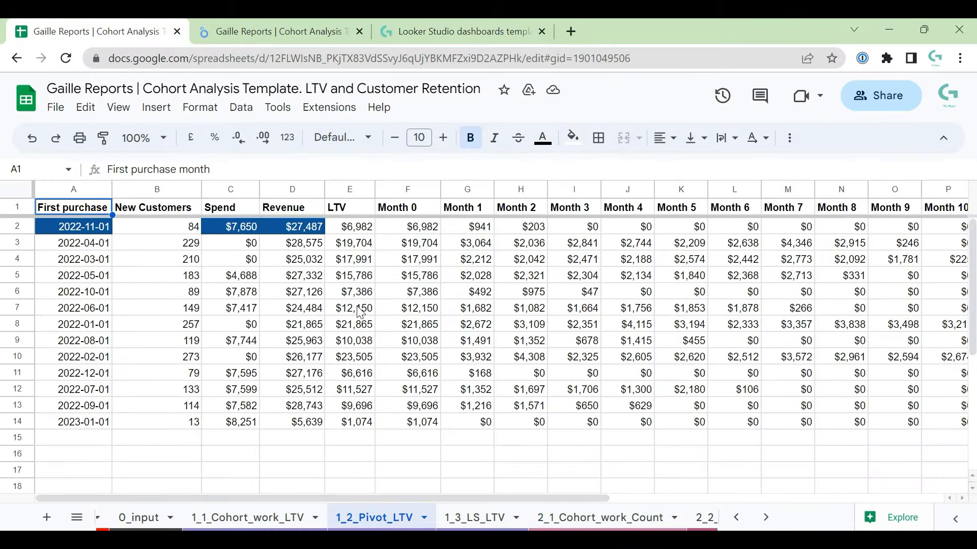
pyautogui.click(163, 520)
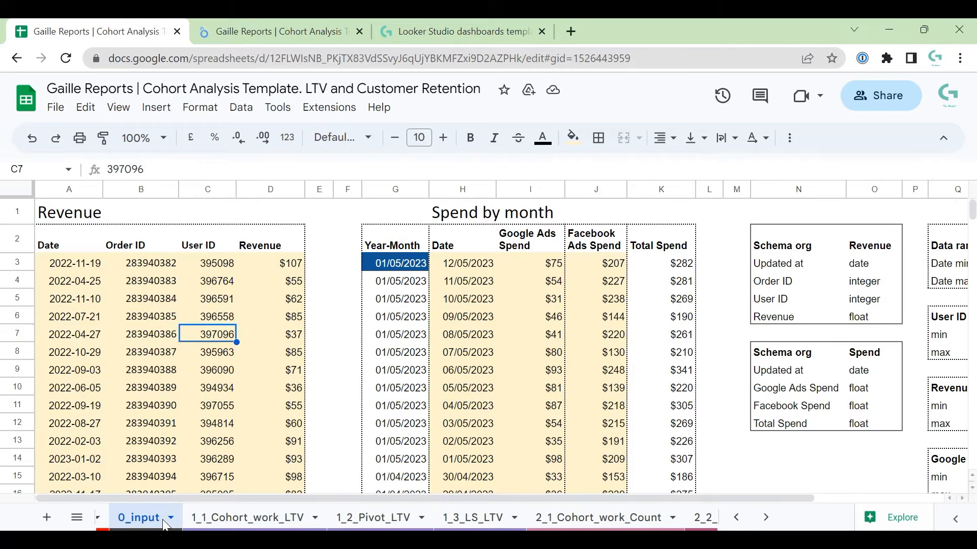
pyautogui.click(555, 351)
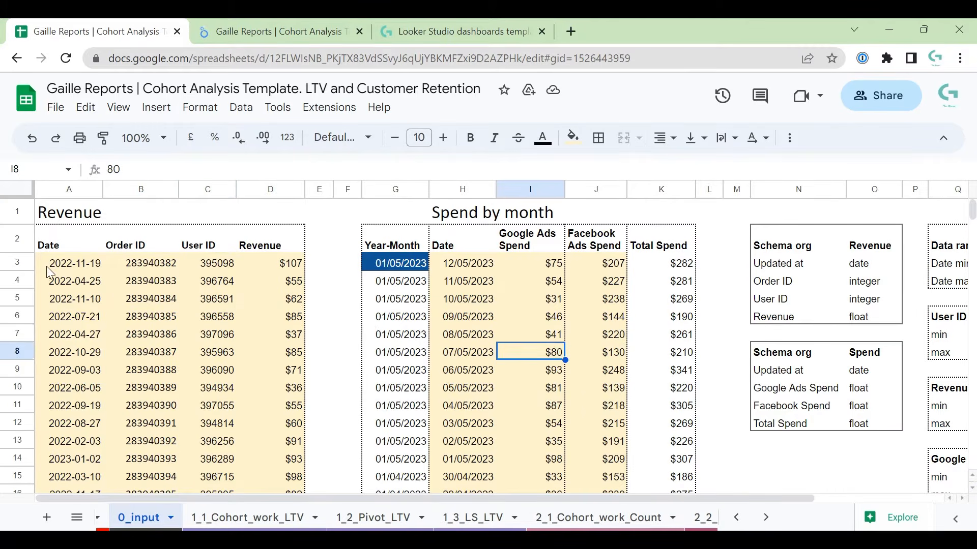
pyautogui.moveTo(68, 242); pyautogui.dragTo(277, 370)
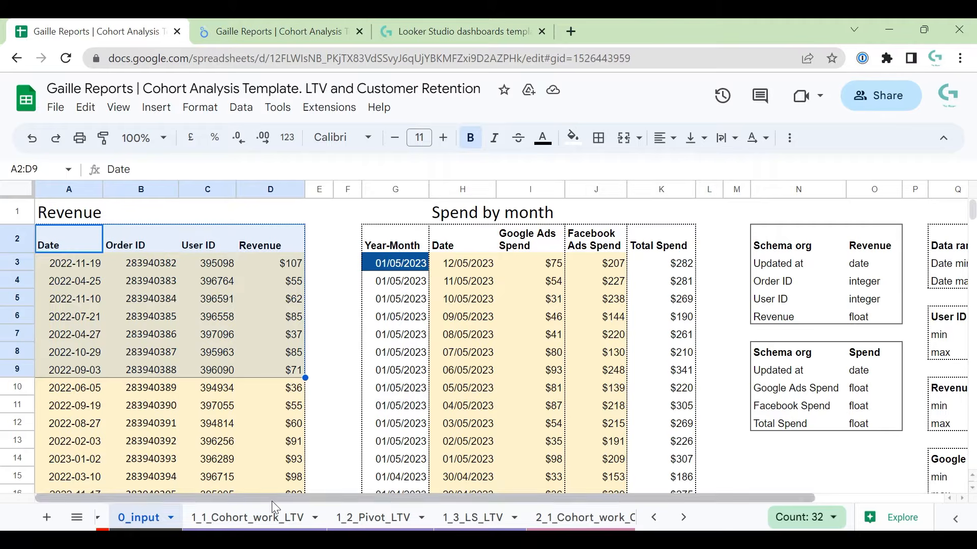
pyautogui.click(277, 517)
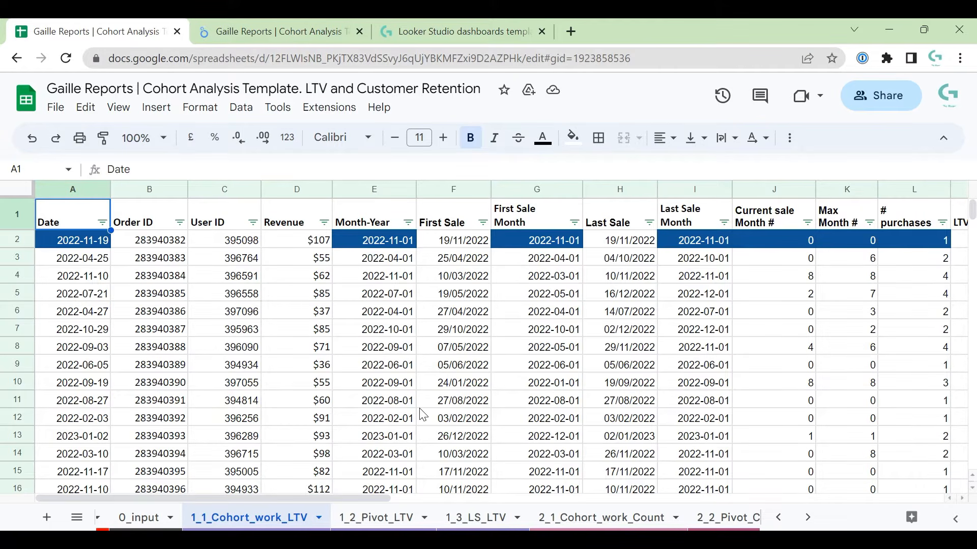
# Duplicate the 1_2_Pivot_LTV sheet
pyautogui.click(395, 517)
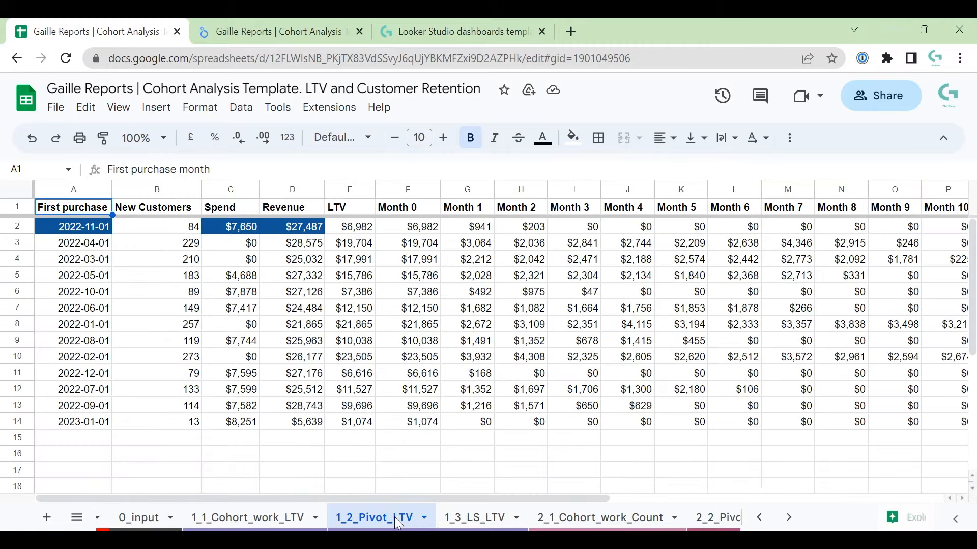
pyautogui.rightClick(389, 516)
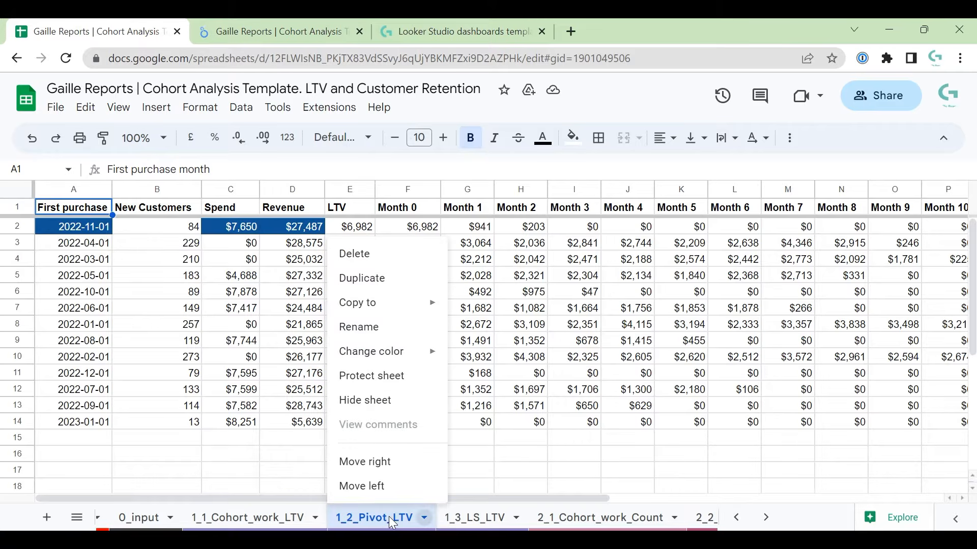
pyautogui.click(405, 279)
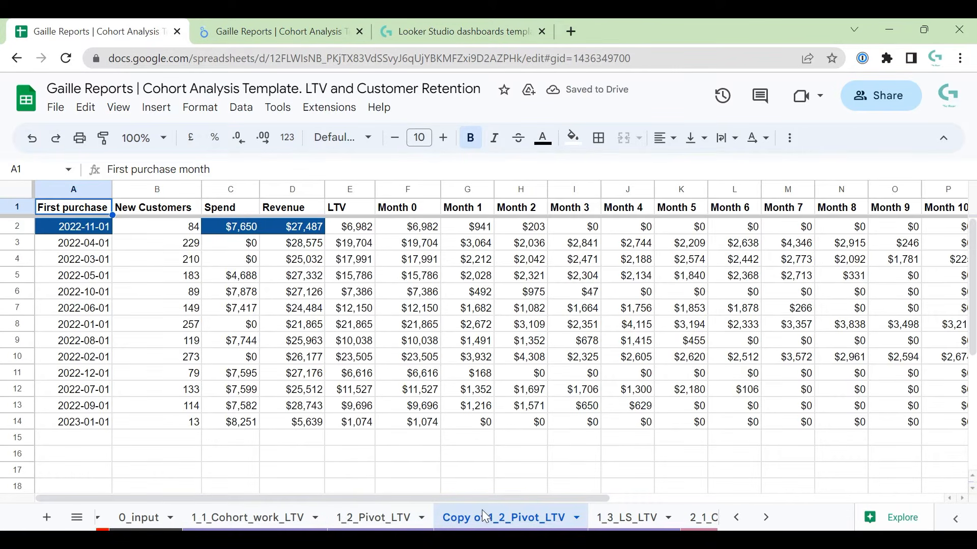
# Look over the headers and the First purchase month column in the copied pivot sheet, including the formula in A2
pyautogui.click(245, 295)
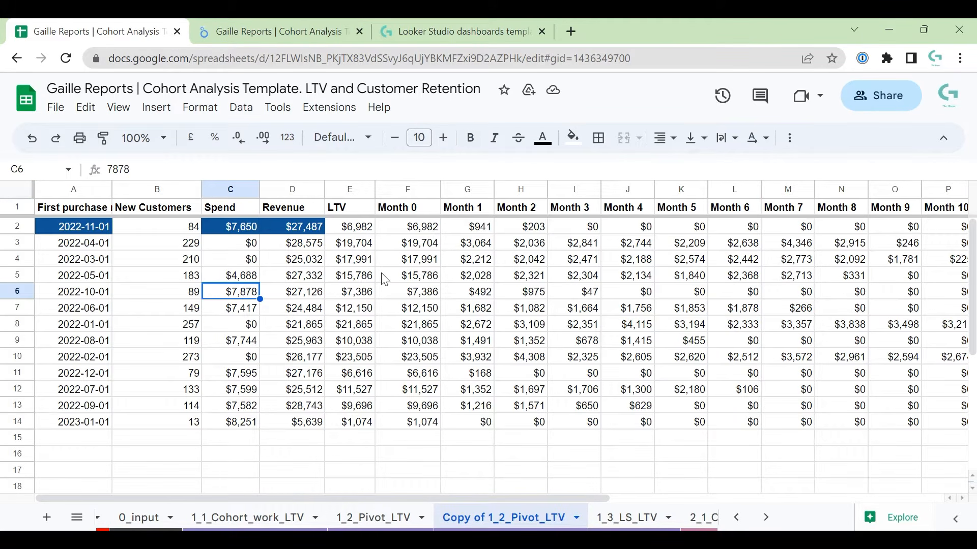
pyautogui.click(186, 247)
pyautogui.press('Up')
pyautogui.press('Up')
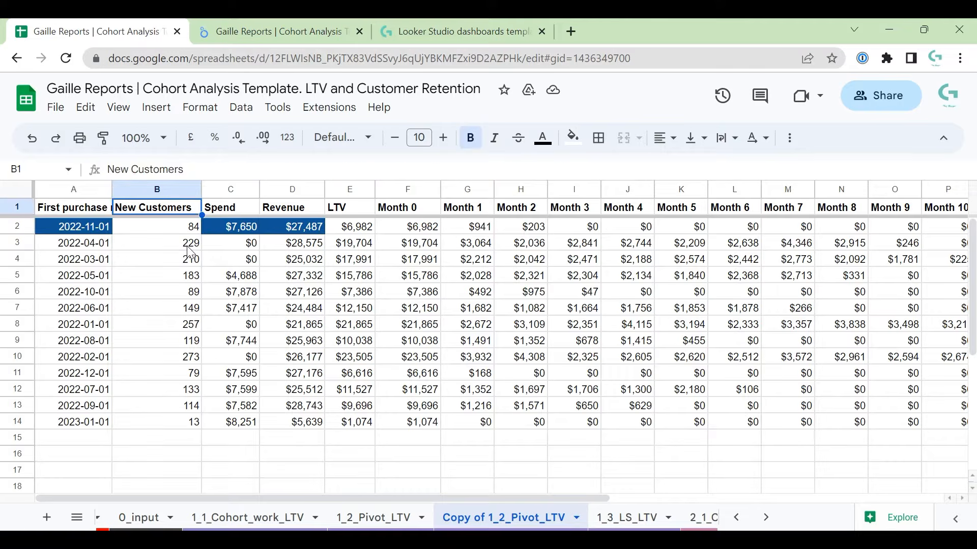
pyautogui.press('Left')
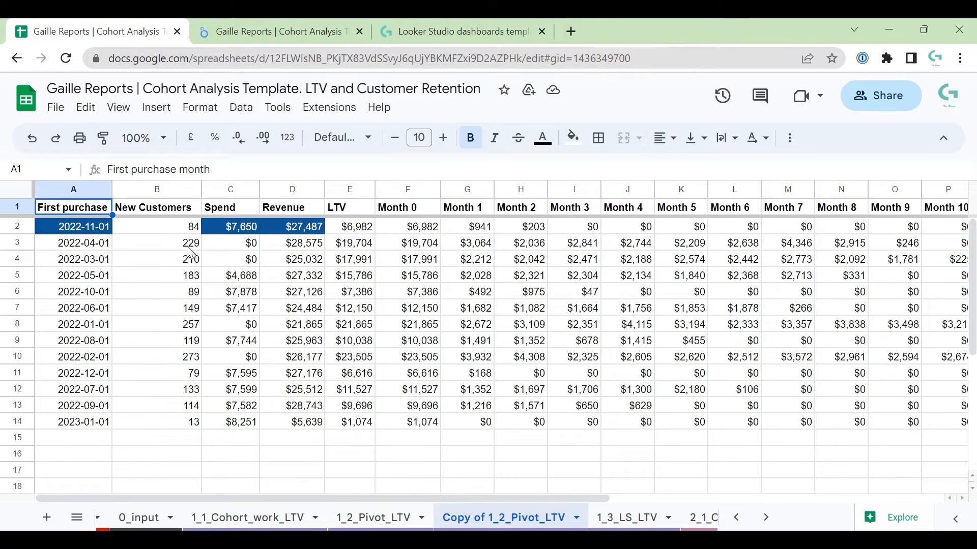
pyautogui.press('Down')
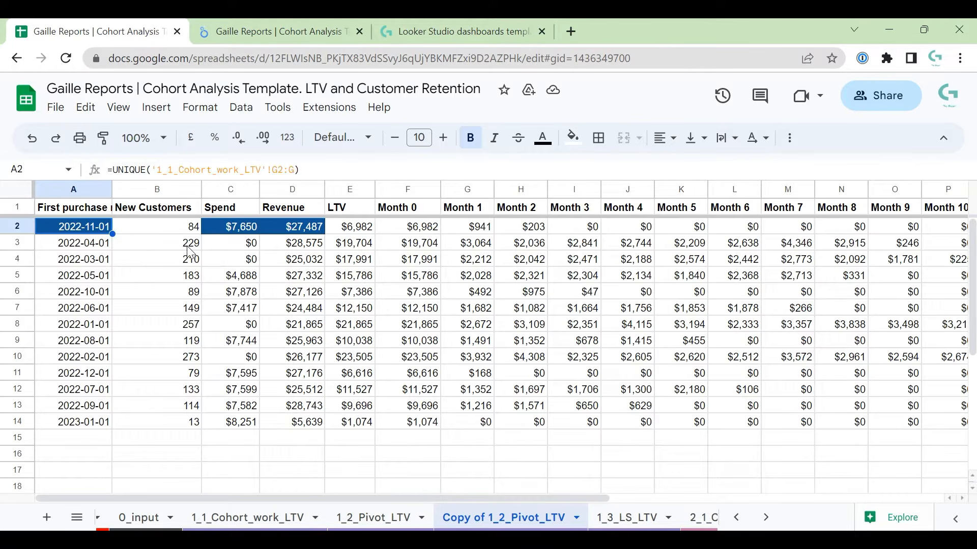
pyautogui.scroll(-1, 92, 211)
pyautogui.click(92, 211)
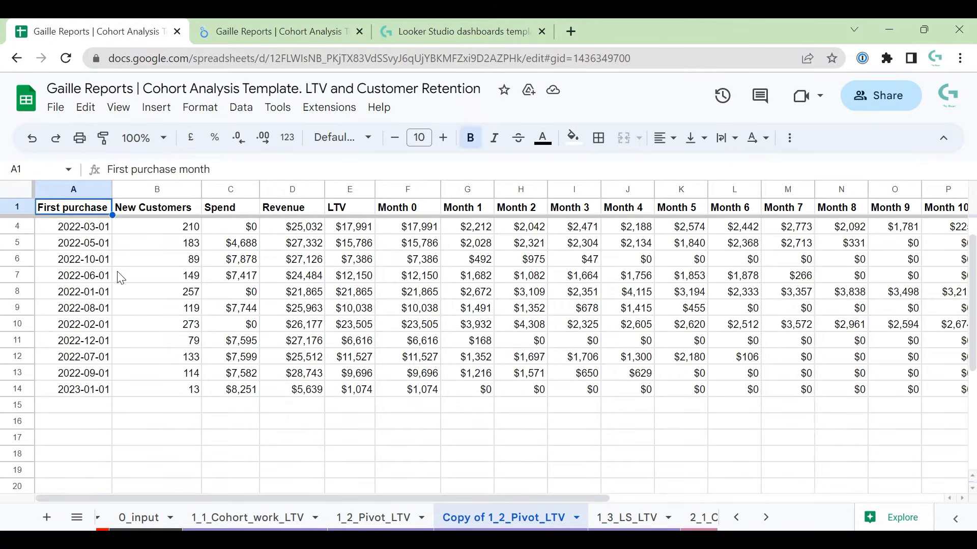
pyautogui.click(97, 247)
pyautogui.hotkey('ctrl', 'Up')
pyautogui.press('Down')
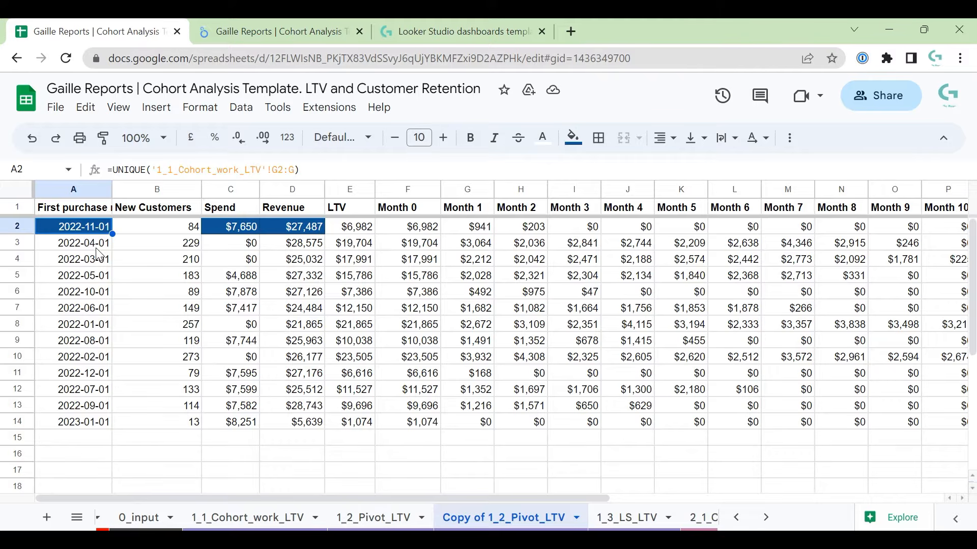
# Examine the UNIQUE formula in A2 that builds the First purchase month list
pyautogui.click(48, 211)
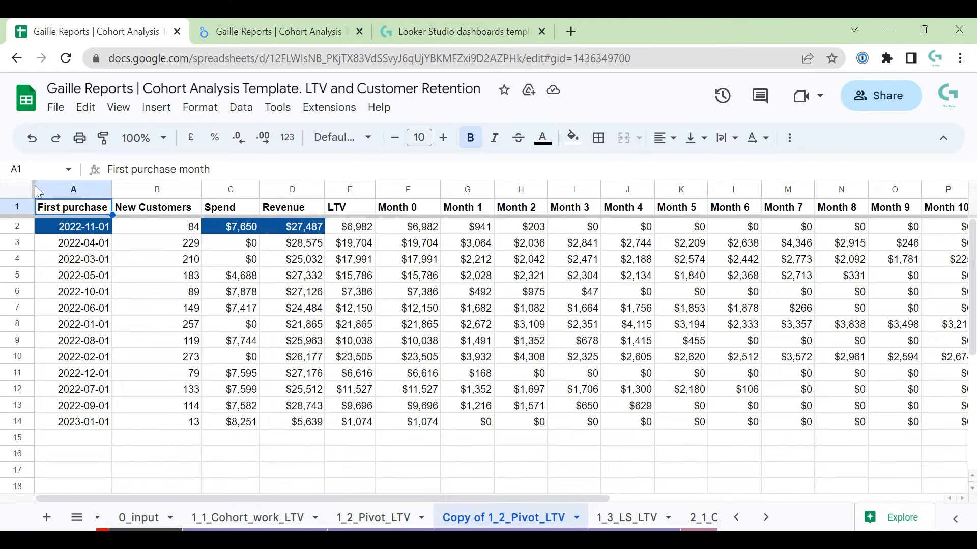
pyautogui.keyDown('ctrl'); pyautogui.click(51, 232); pyautogui.keyUp('ctrl')
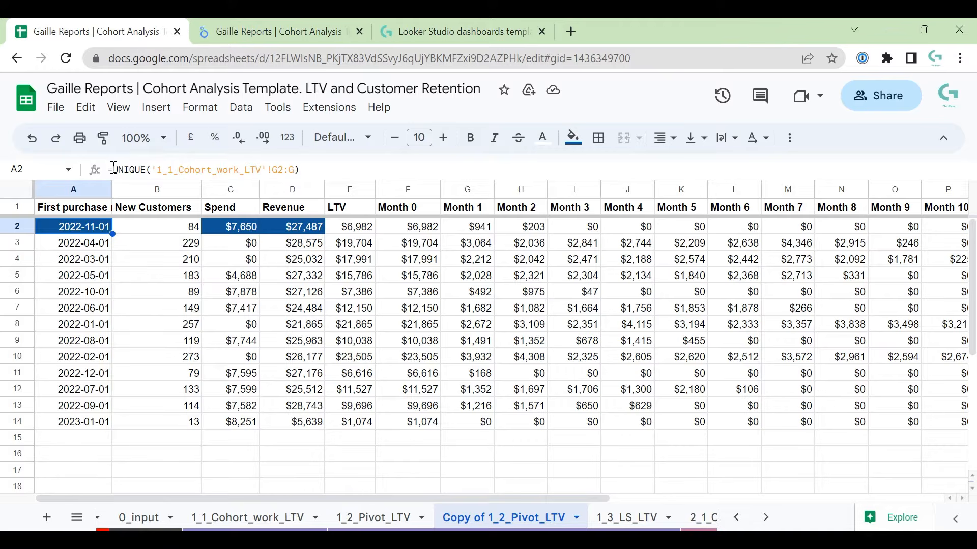
pyautogui.moveTo(114, 169); pyautogui.dragTo(372, 176)
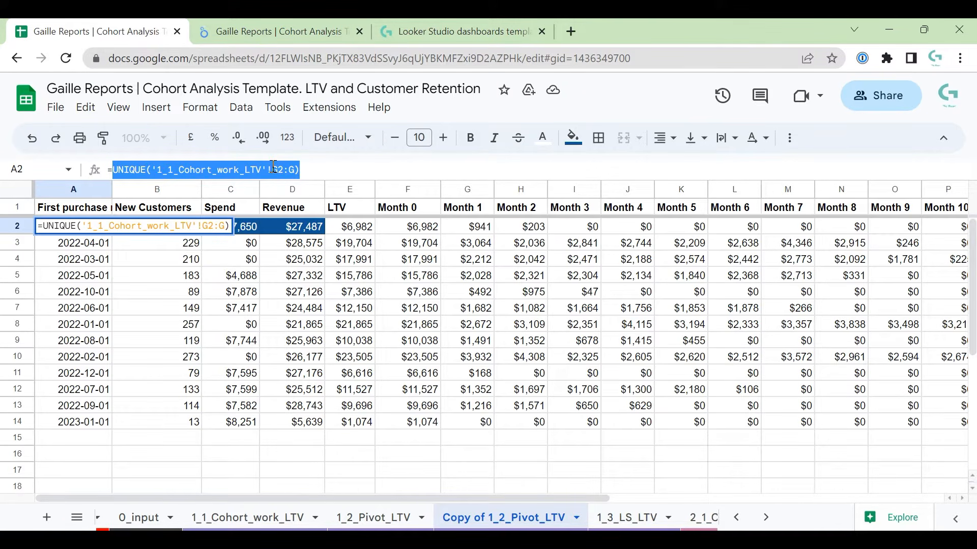
pyautogui.press('Escape')
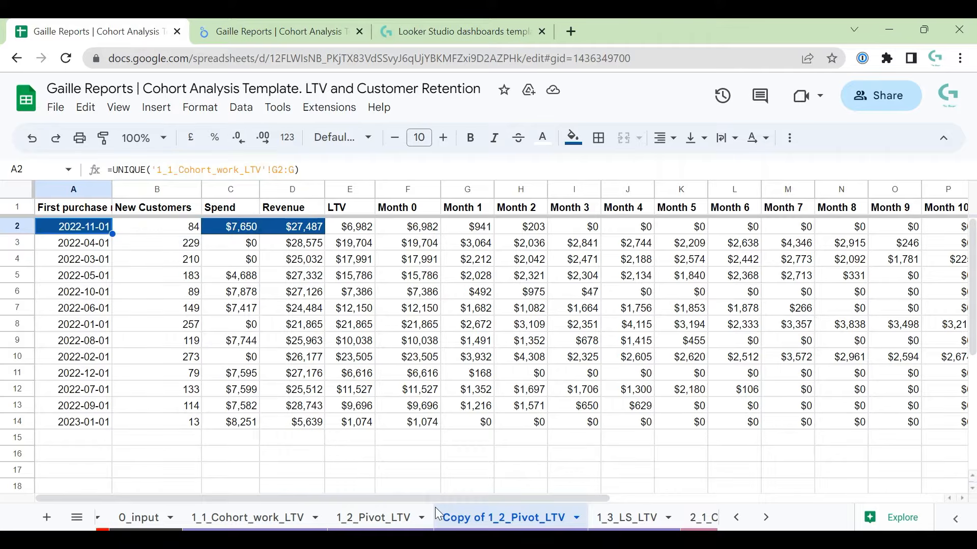
# Examine the First Sale Month column G on 1_1_Cohort_work_LTV, the source range of the UNIQUE formula
pyautogui.click(407, 518)
pyautogui.click(264, 518)
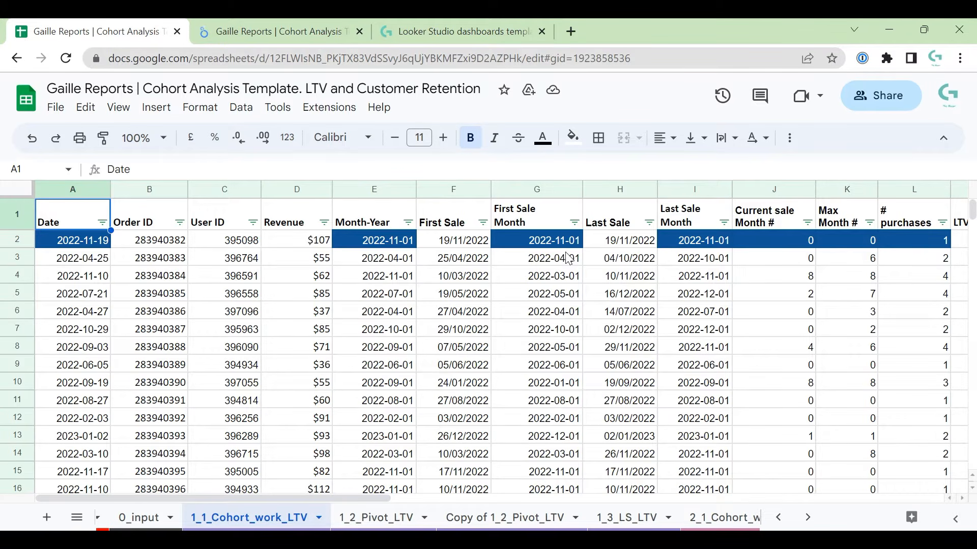
pyautogui.click(539, 195)
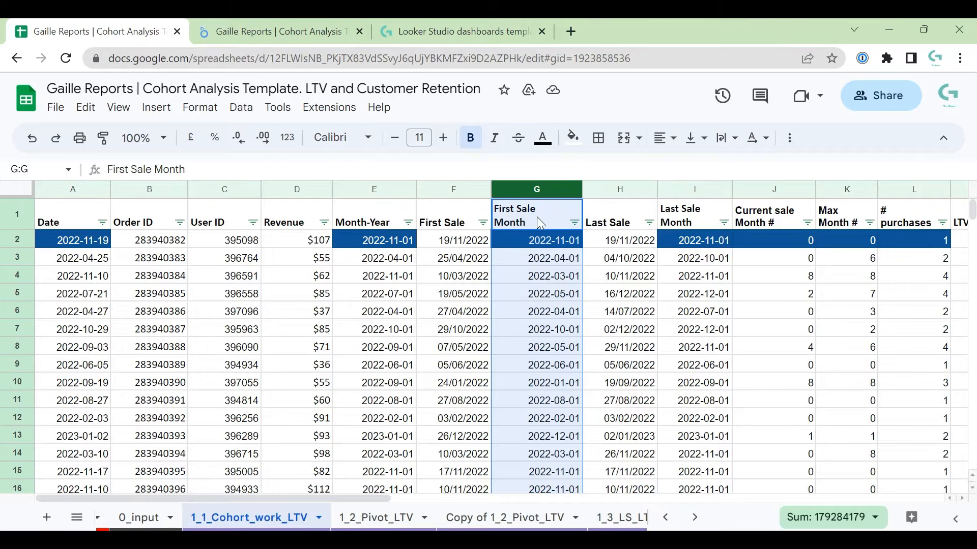
pyautogui.click(551, 258)
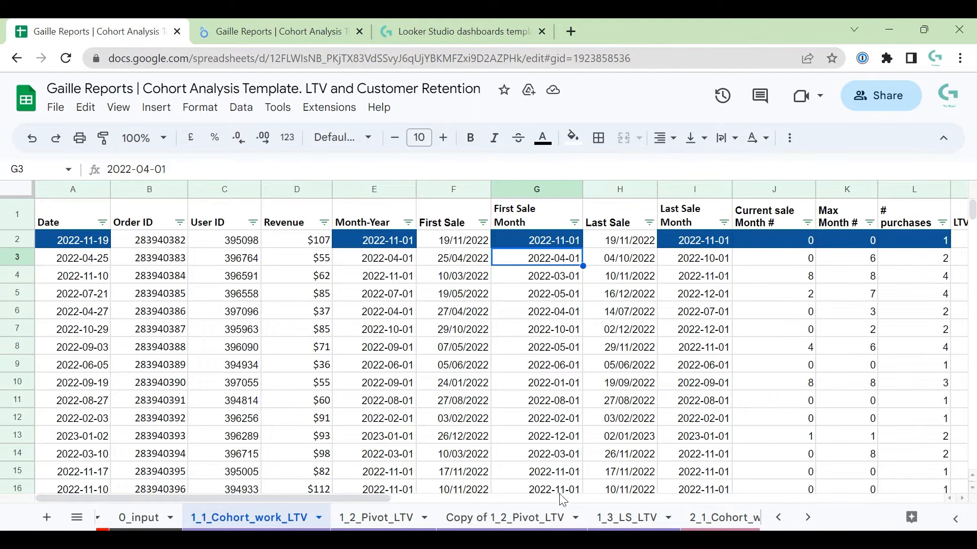
# Return to Copy of 1_2_Pivot_LTV and review the unique first purchase months in A2:A14
pyautogui.click(489, 518)
pyautogui.click(74, 243)
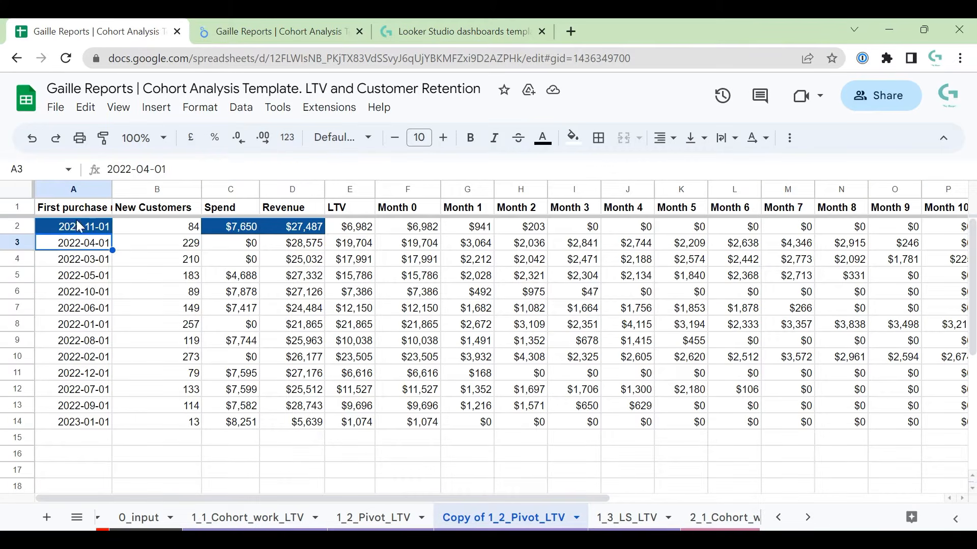
pyautogui.moveTo(75, 227); pyautogui.dragTo(100, 429)
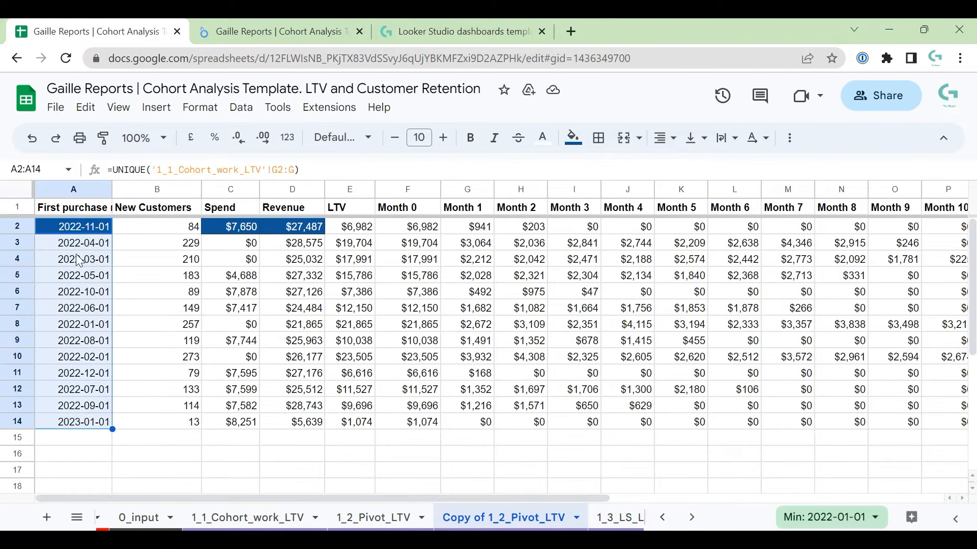
pyautogui.click(90, 229)
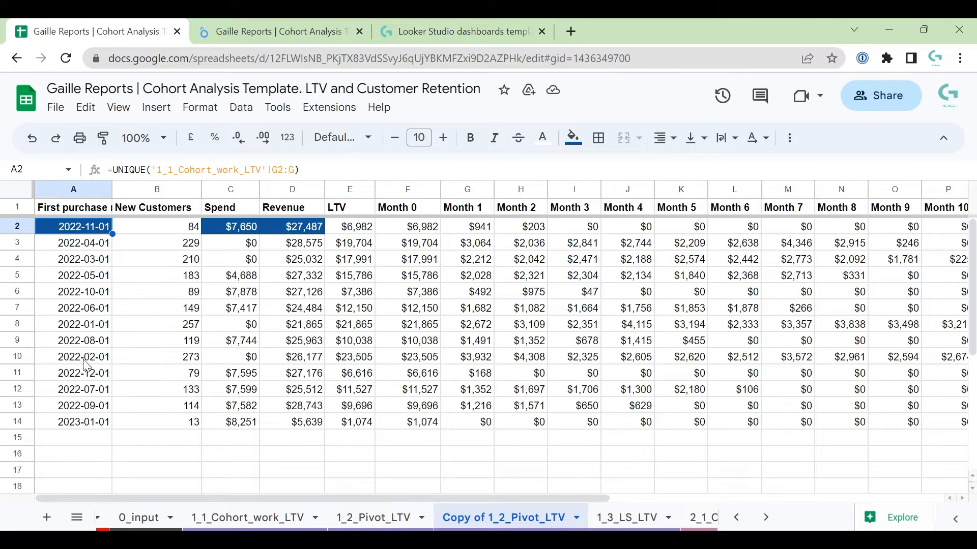
pyautogui.scroll(-4, 71, 399)
pyautogui.scroll(5, 72, 399)
# Remove the IF blank check from the New Customers formula in B2, leaving =COUNTUNIQUEIFS('1_1_Cohort_work_LTV'!C:C,'1_1_Cohort_work_LTV'!G:G,A2)
pyautogui.click(159, 232)
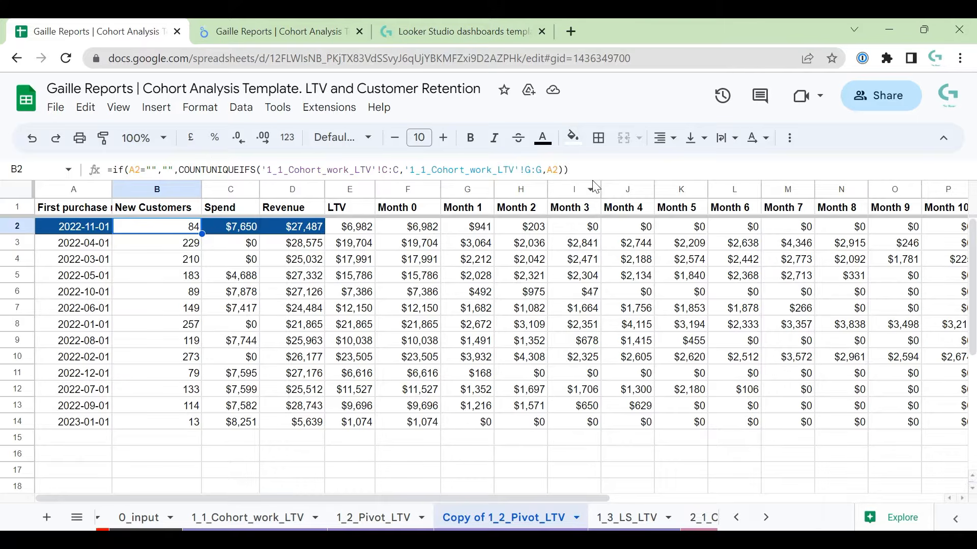
pyautogui.click(605, 170)
pyautogui.press('BackSpace')
pyautogui.press('Left')
pyautogui.press('Home')
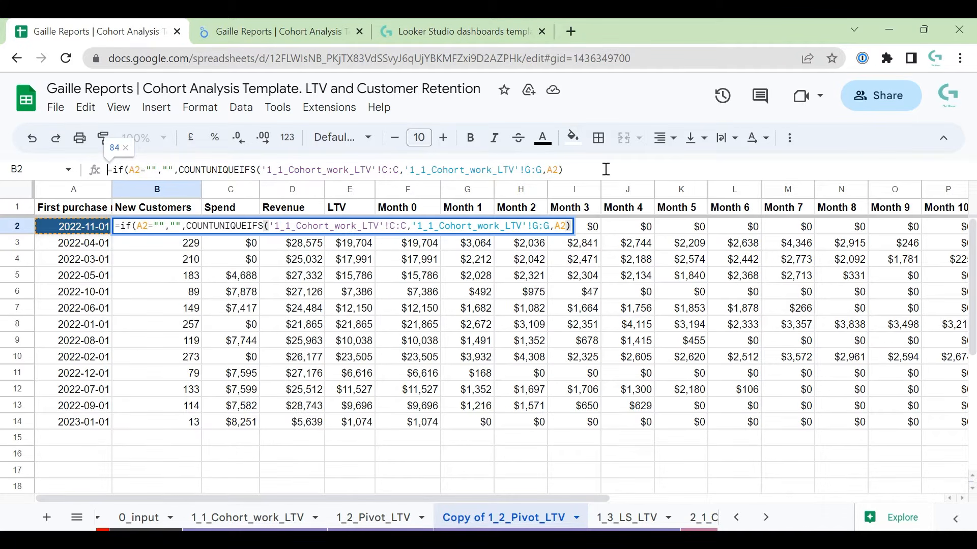
pyautogui.press('Right')
pyautogui.hotkey('shift', 'Right')
pyautogui.hotkey('shift', 'Right')
pyautogui.hotkey('shift', 'Right')
pyautogui.hotkey('shift', 'Right')
pyautogui.hotkey('shift', 'Right')
pyautogui.hotkey('shift', 'Right')
pyautogui.hotkey('shift', 'Right')
pyautogui.hotkey('shift', 'Right')
pyautogui.hotkey('shift', 'Right')
pyautogui.hotkey('shift', 'Right')
pyautogui.hotkey('shift', 'Right')
pyautogui.hotkey('shift', 'Right')
pyautogui.hotkey('shift', 'Right')
pyautogui.hotkey('shift', 'Right')
pyautogui.hotkey('shift', 'Right')
pyautogui.hotkey('shift', 'Right')
pyautogui.hotkey('shift', 'Left')
pyautogui.hotkey('shift', 'Left')
pyautogui.hotkey('shift', 'Left')
pyautogui.hotkey('shift', 'Left')
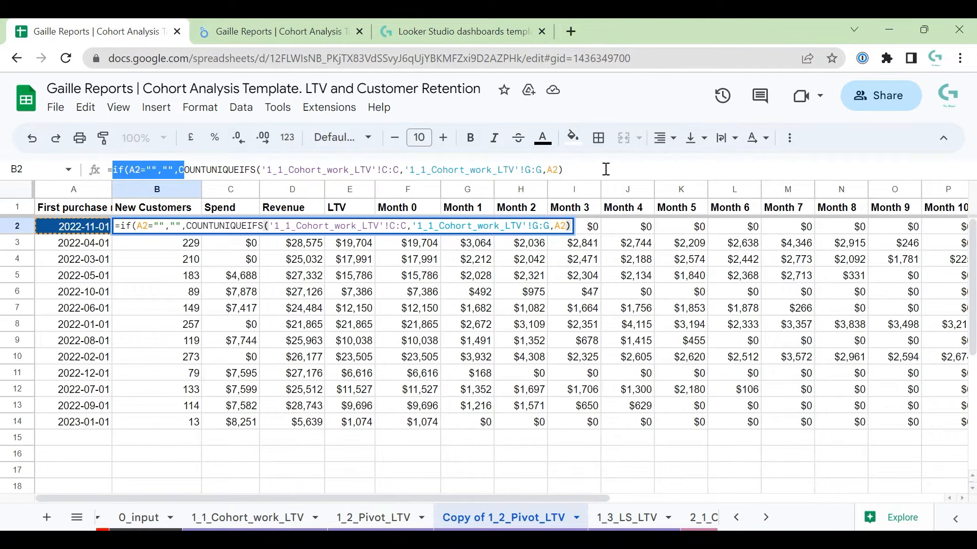
pyautogui.press('BackSpace')
pyautogui.press('Return')
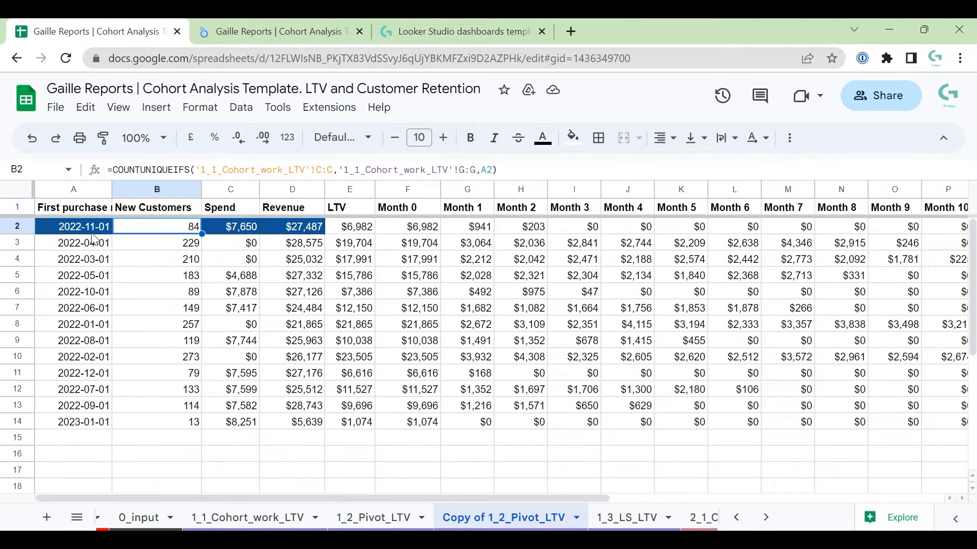
# Examine the COUNTUNIQUEIFS formula in B2: its function, the counted range C:C, the criteria range G:G and the criterion A2
pyautogui.moveTo(118, 170); pyautogui.dragTo(189, 170)
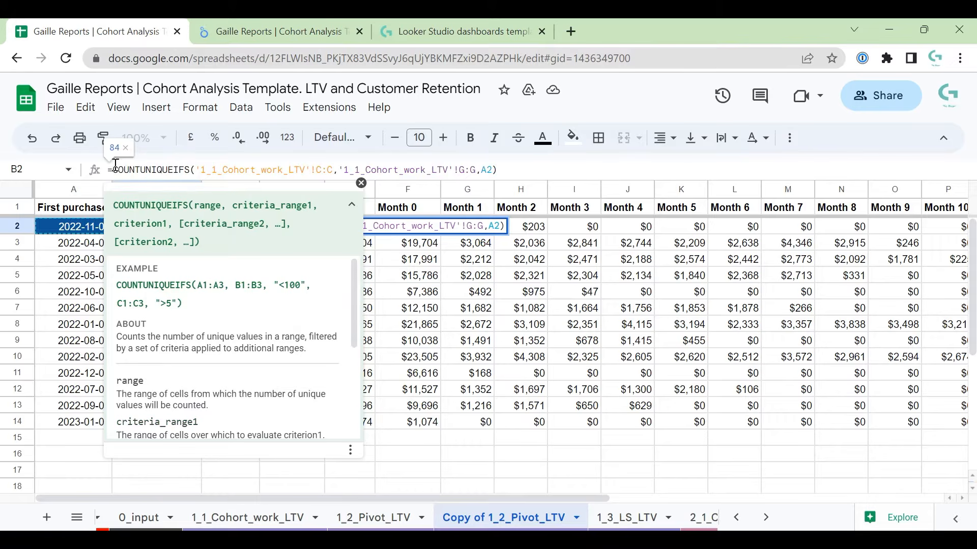
pyautogui.moveTo(113, 170); pyautogui.dragTo(190, 170)
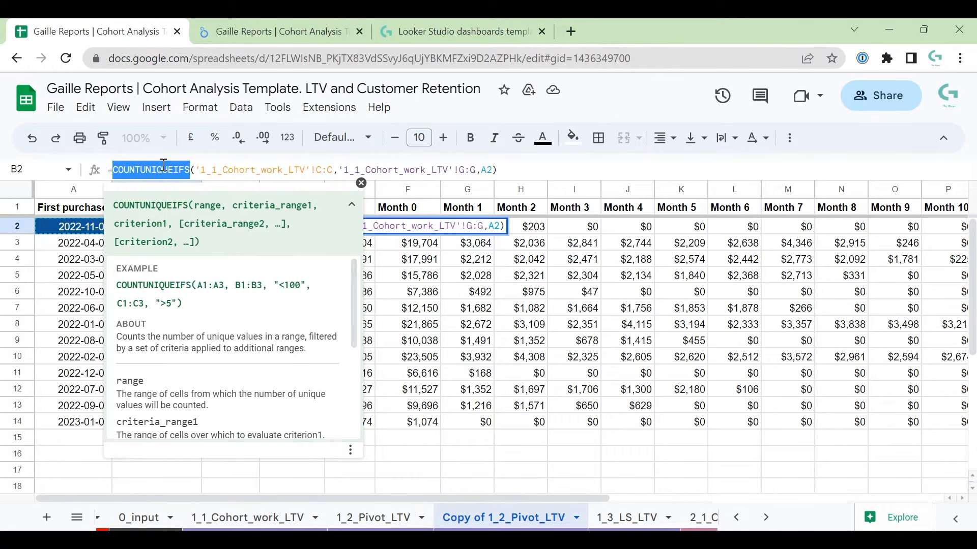
pyautogui.click(256, 173)
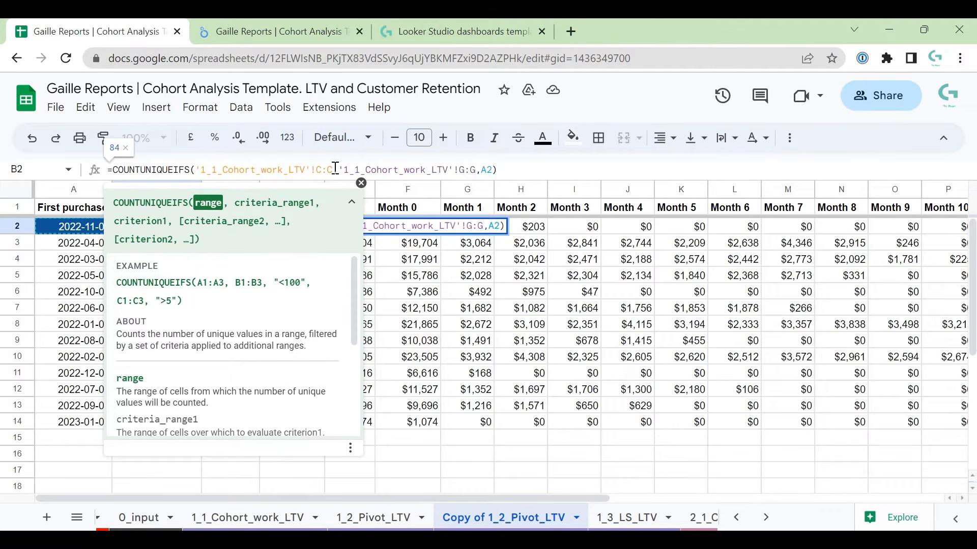
pyautogui.moveTo(333, 170); pyautogui.dragTo(200, 169)
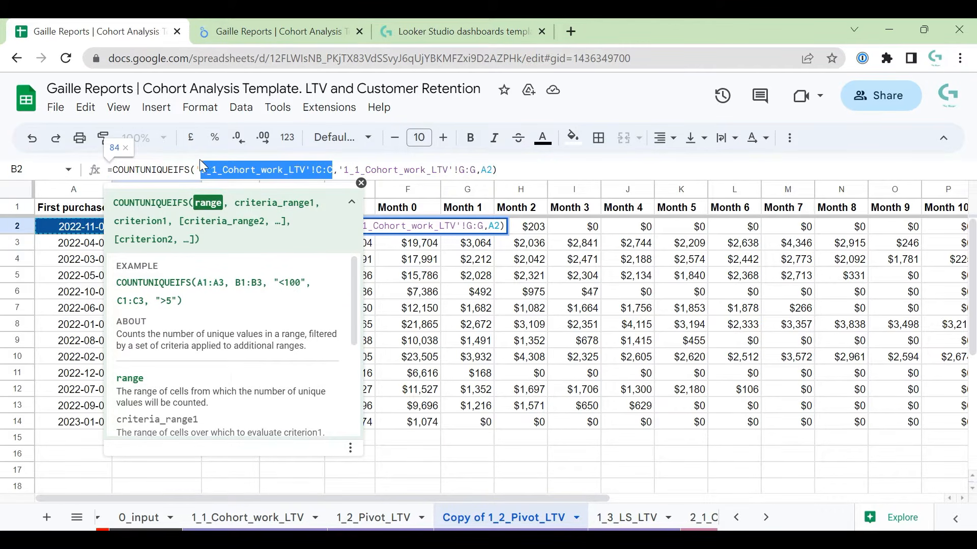
pyautogui.click(340, 170)
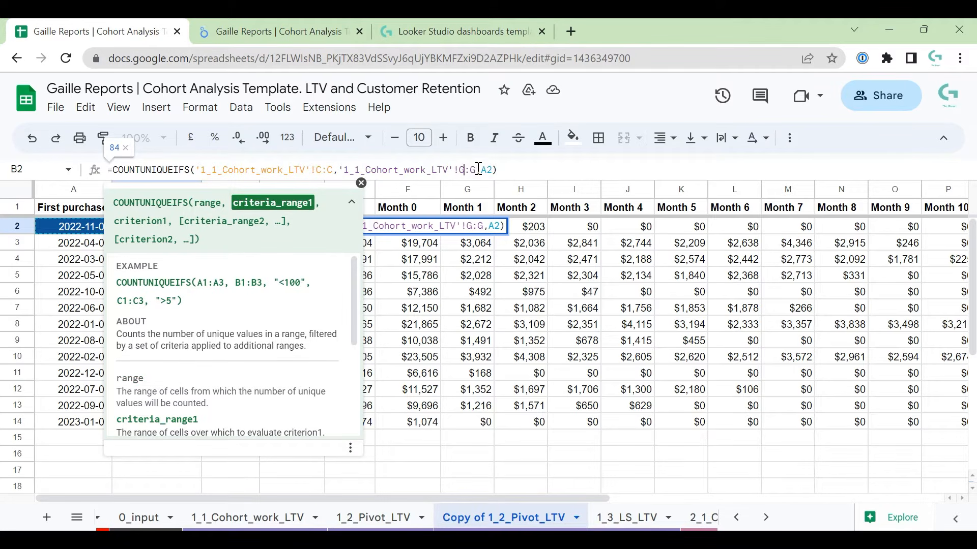
pyautogui.moveTo(476, 169); pyautogui.dragTo(344, 165)
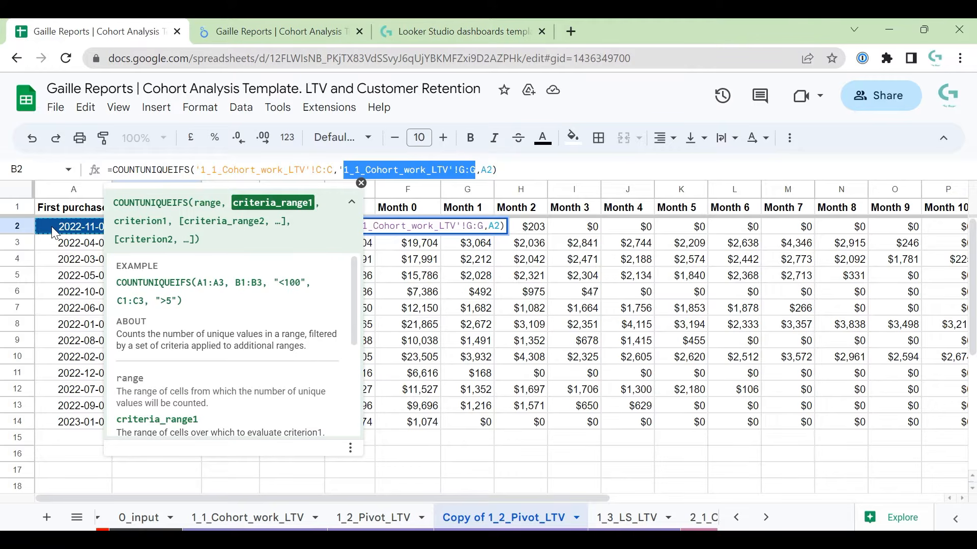
pyautogui.doubleClick(486, 175)
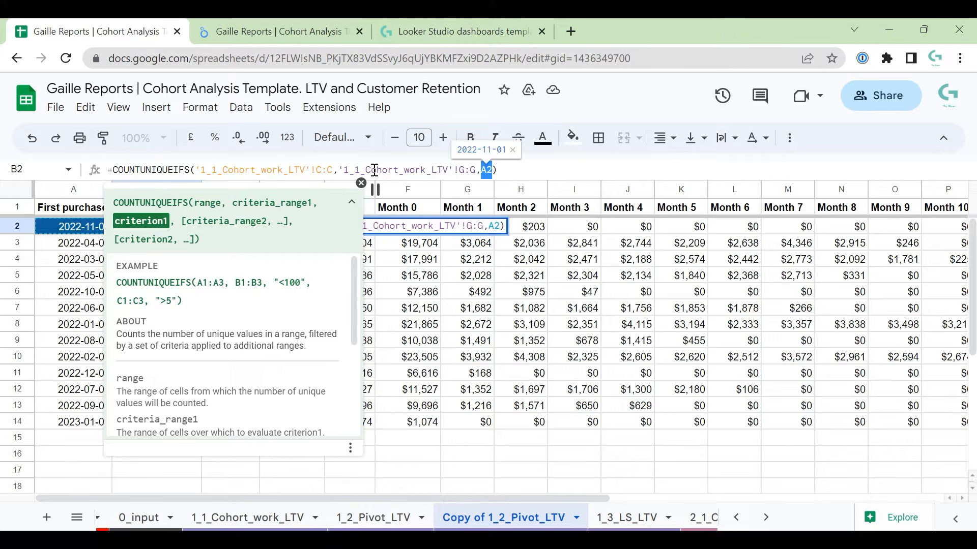
pyautogui.moveTo(338, 170); pyautogui.dragTo(476, 171)
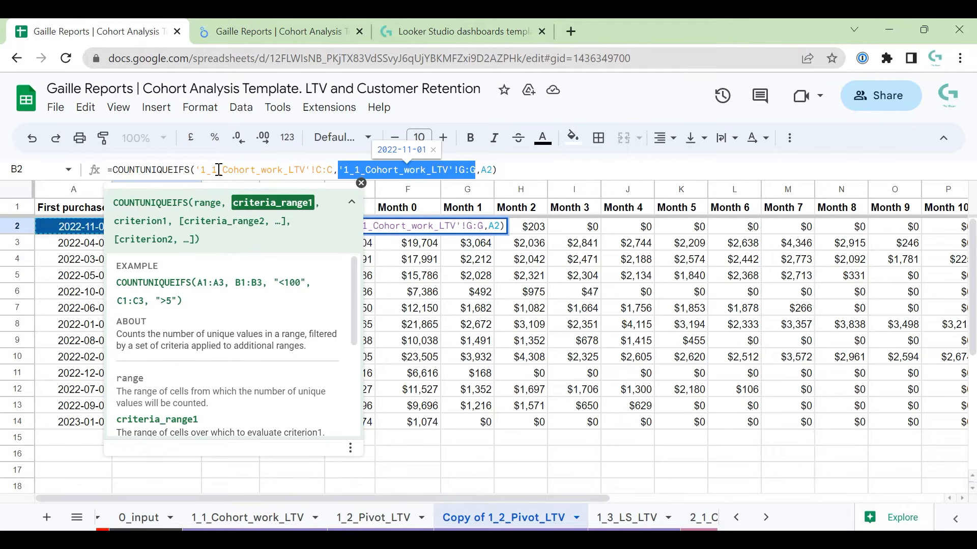
pyautogui.moveTo(333, 168); pyautogui.dragTo(200, 168)
pyautogui.press('Escape')
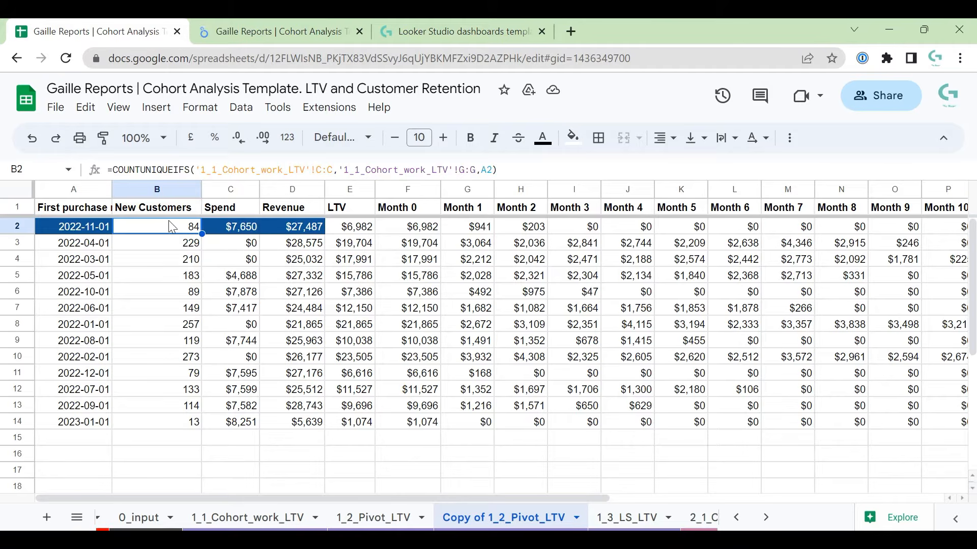
# Restore the IF blank check in the New Customers formula in B2, giving =if(A2="","",COUNTUNIQUEIFS('1_1_Cohort_work_LTV'!C:C,'1_1_Cohort_work_LTV'!G:G,A2))
pyautogui.click(237, 224)
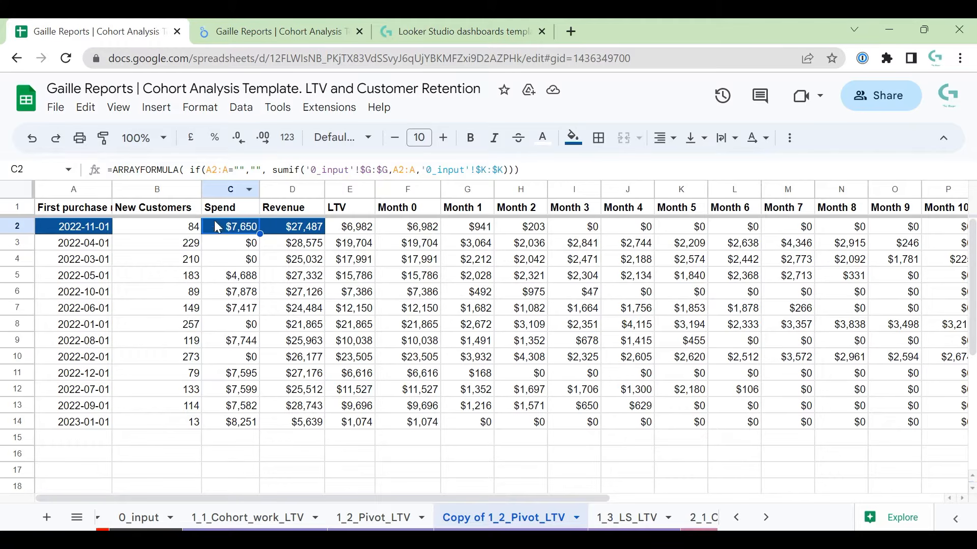
pyautogui.click(189, 248)
pyautogui.click(192, 232)
pyautogui.write('=if(A2="","",COUNTUNIQUEIFS(\'1_1_Cohort_work_LTV\'!C:C,\'1_1_Cohort_work_LTV\'!G:G,A2))')
pyautogui.press('Right')
# Trace the SUMIF ranges of the Spend formula in C2 to the Year-Month and Total Spend columns on 0_input
pyautogui.moveTo(308, 170); pyautogui.dragTo(388, 169)
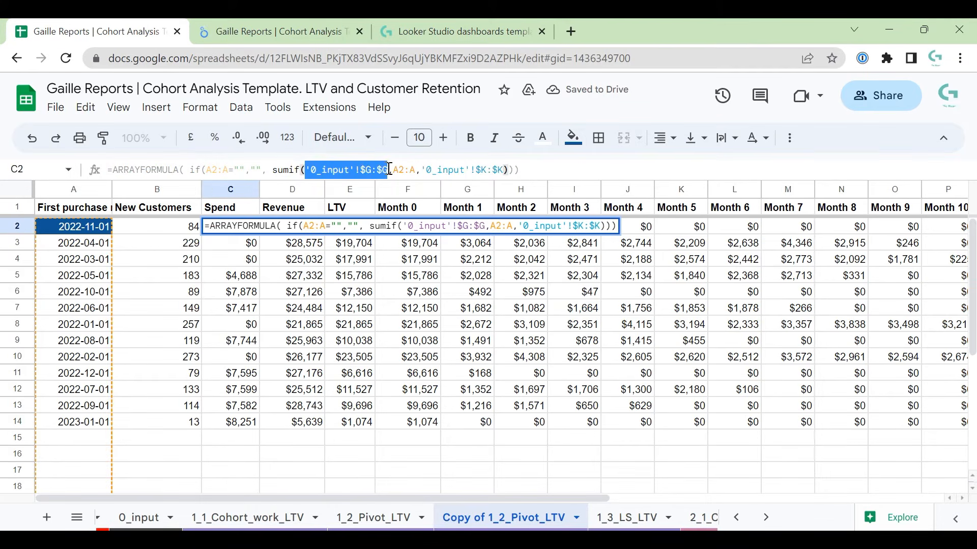
pyautogui.press('Escape')
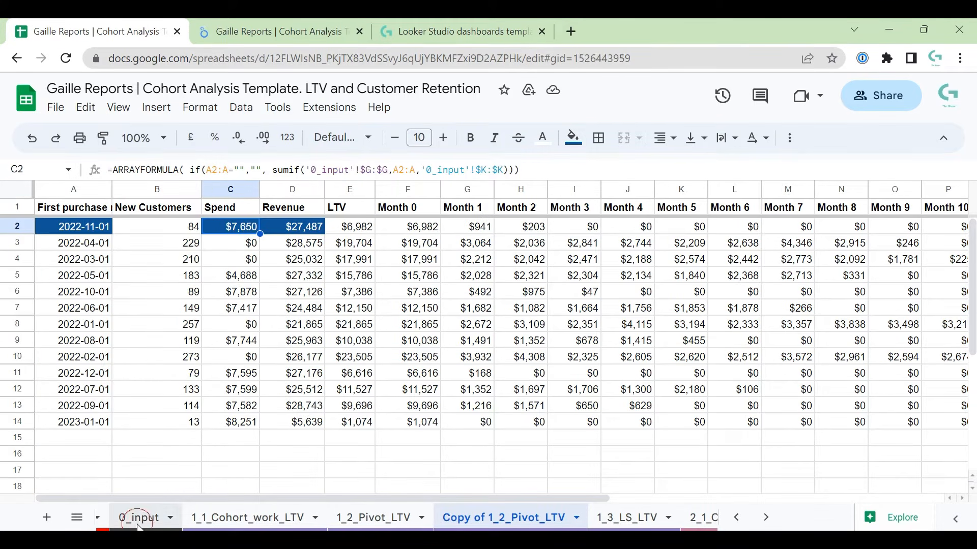
pyautogui.click(139, 517)
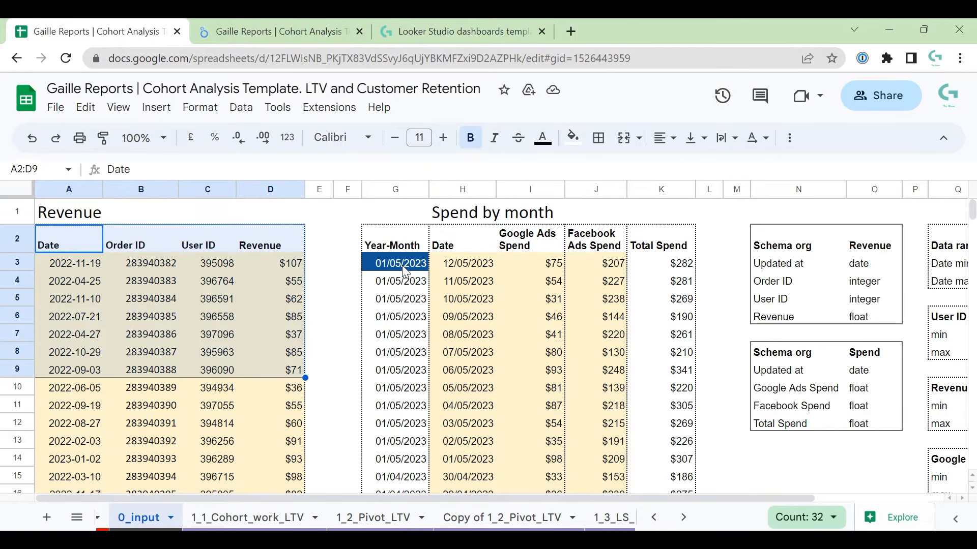
pyautogui.moveTo(405, 271); pyautogui.dragTo(394, 425)
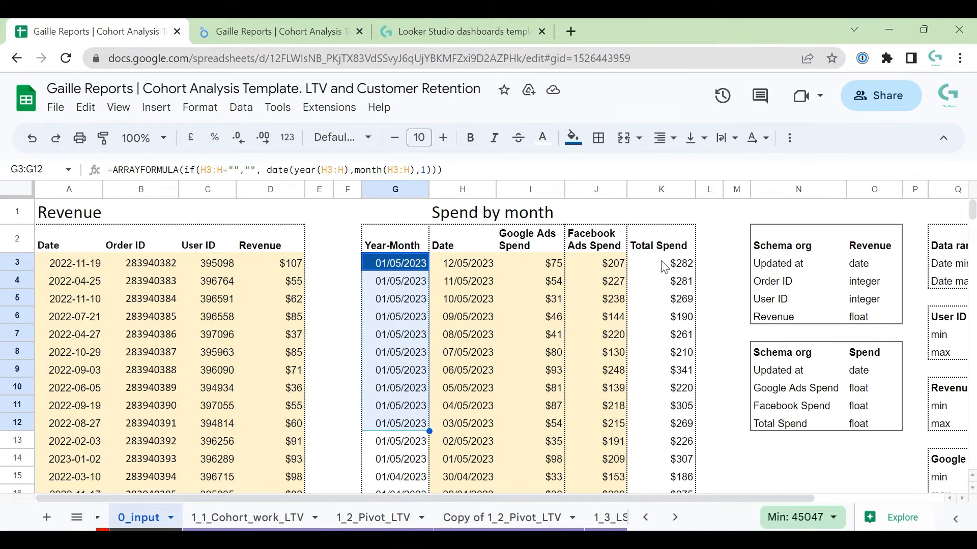
pyautogui.moveTo(663, 267); pyautogui.dragTo(667, 462)
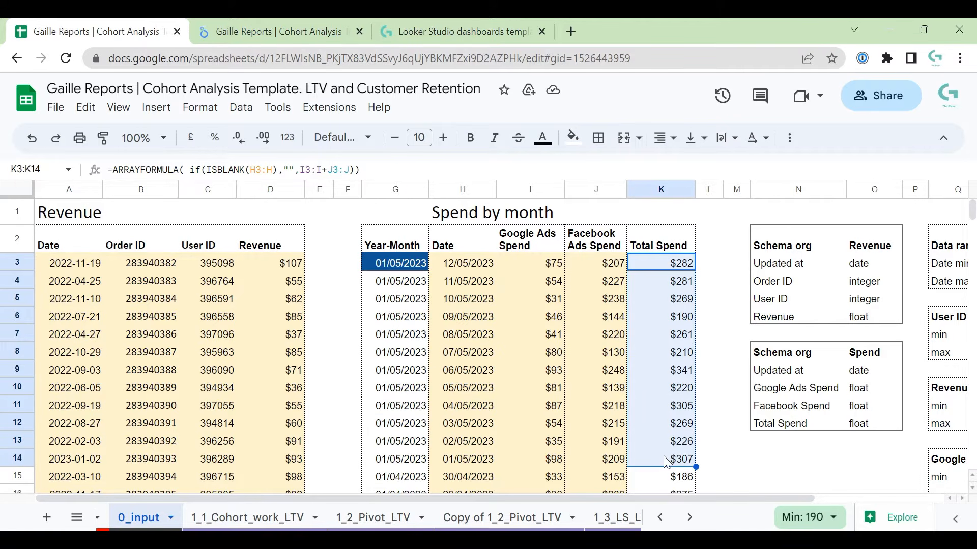
# Examine how Total Spend in K3 is built from the ad spend columns and Year-Month in G3 from the Date column
pyautogui.click(544, 279)
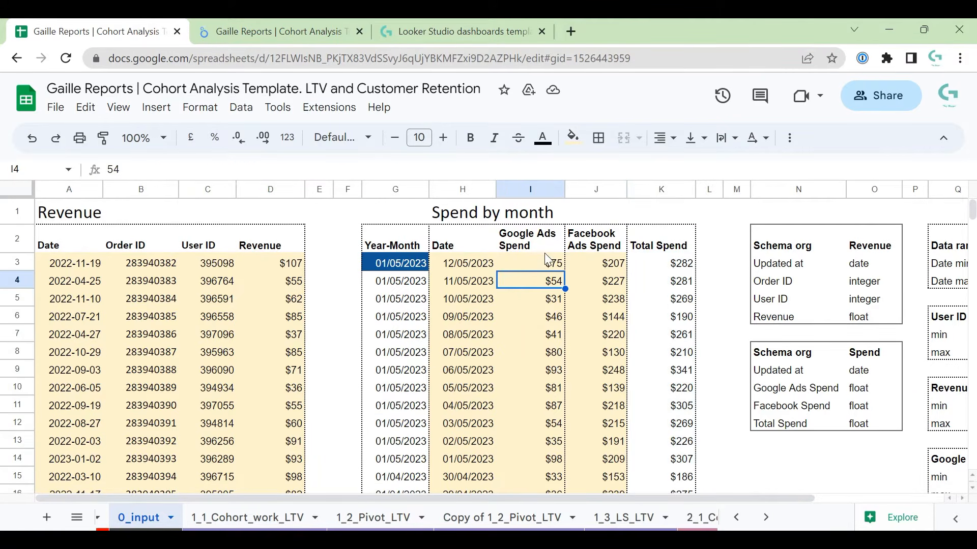
pyautogui.moveTo(546, 262); pyautogui.dragTo(556, 405)
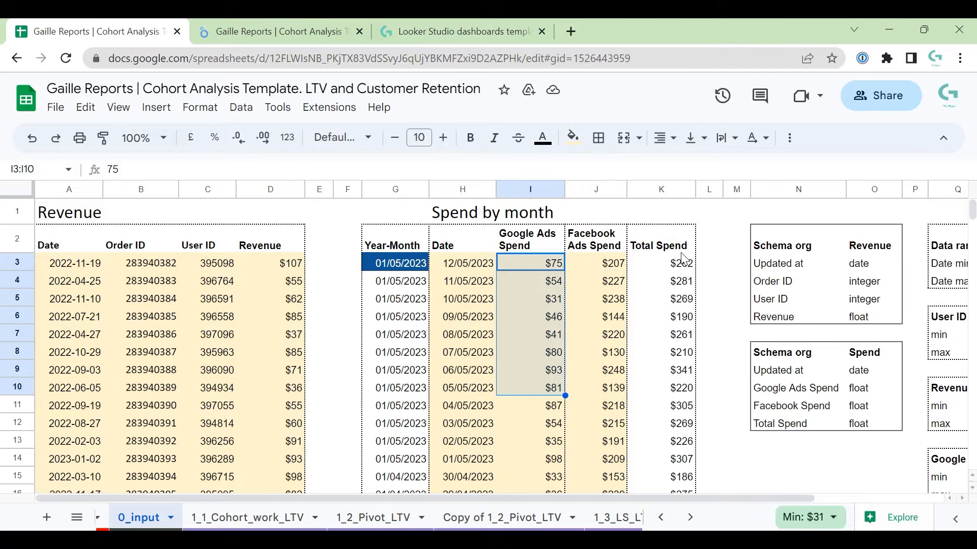
pyautogui.moveTo(676, 263); pyautogui.dragTo(663, 389)
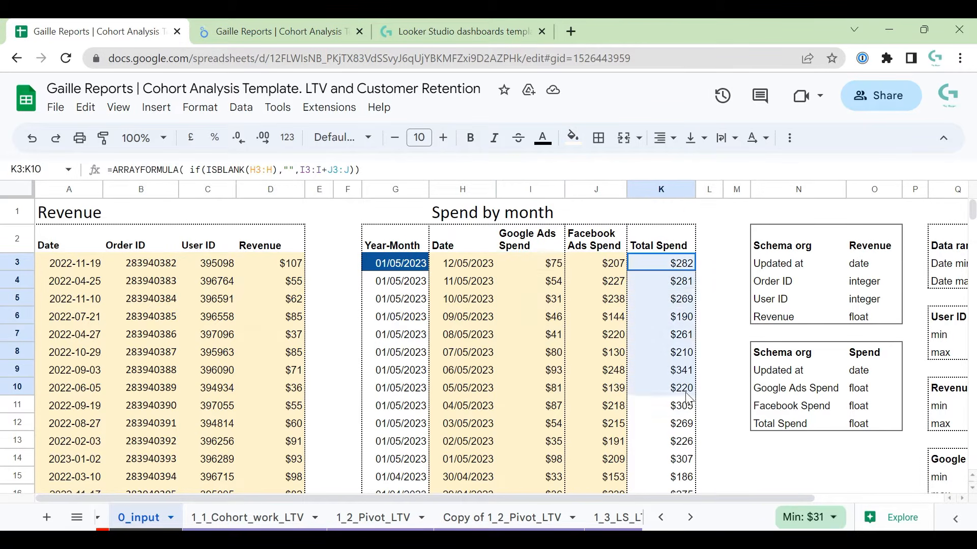
pyautogui.click(667, 265)
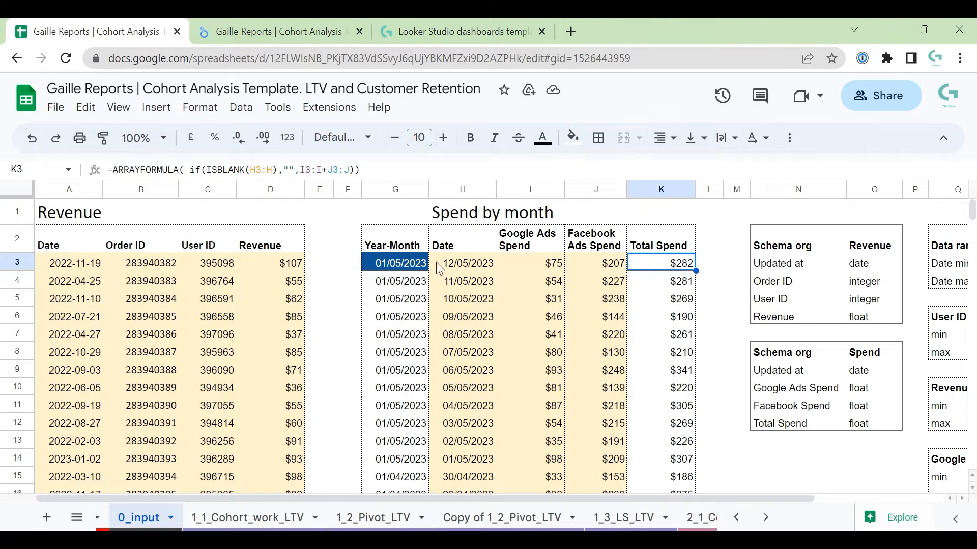
pyautogui.click(426, 251)
pyautogui.click(416, 269)
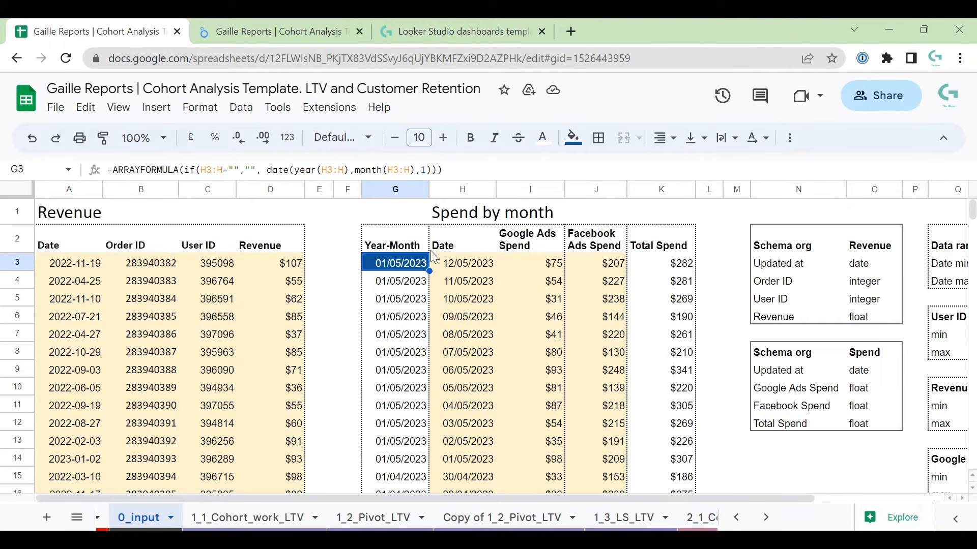
pyautogui.click(452, 270)
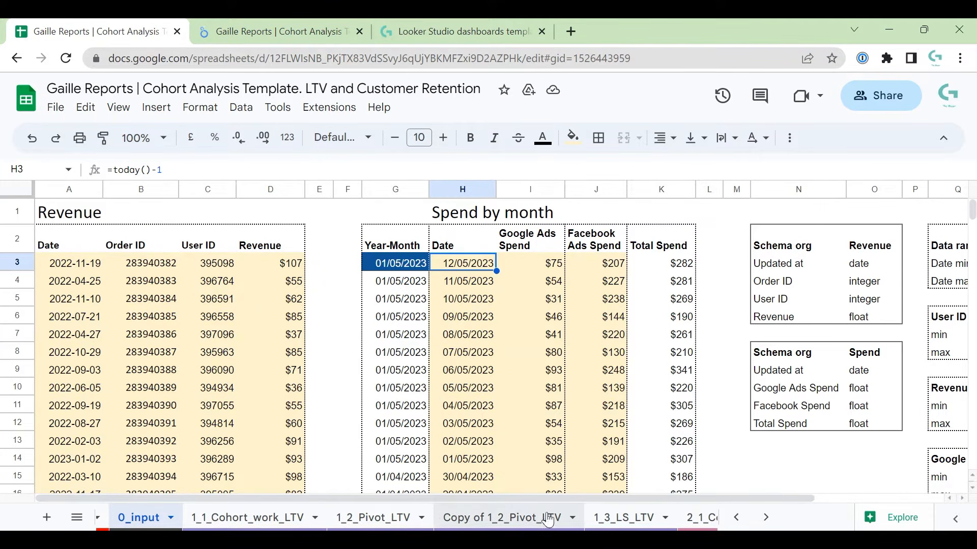
# Return to Copy of 1_2_Pivot_LTV and review the Spend column C
pyautogui.click(386, 519)
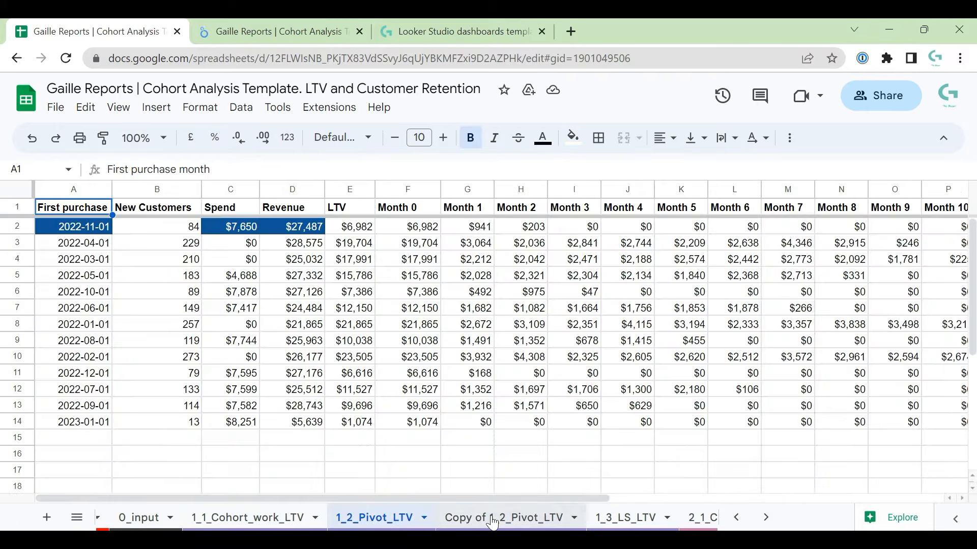
pyautogui.click(492, 517)
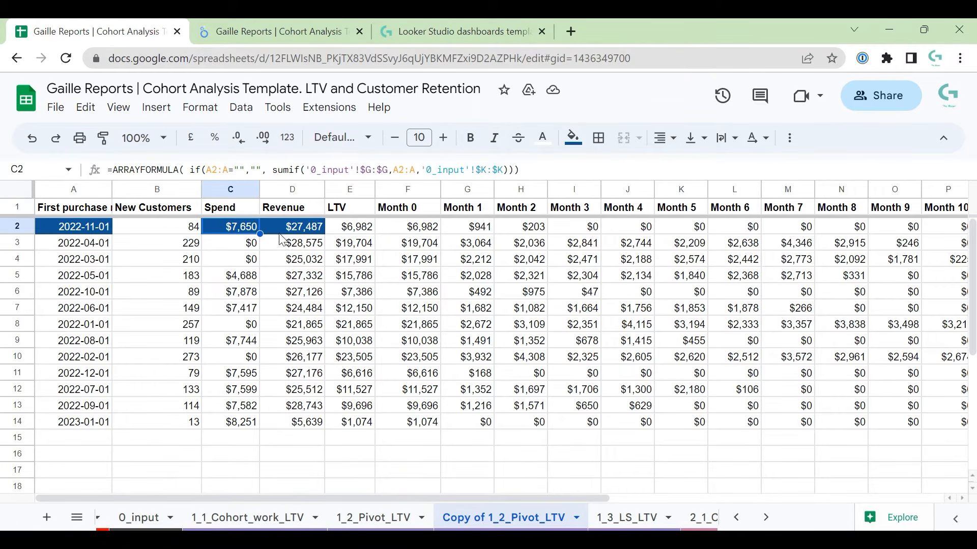
pyautogui.click(231, 188)
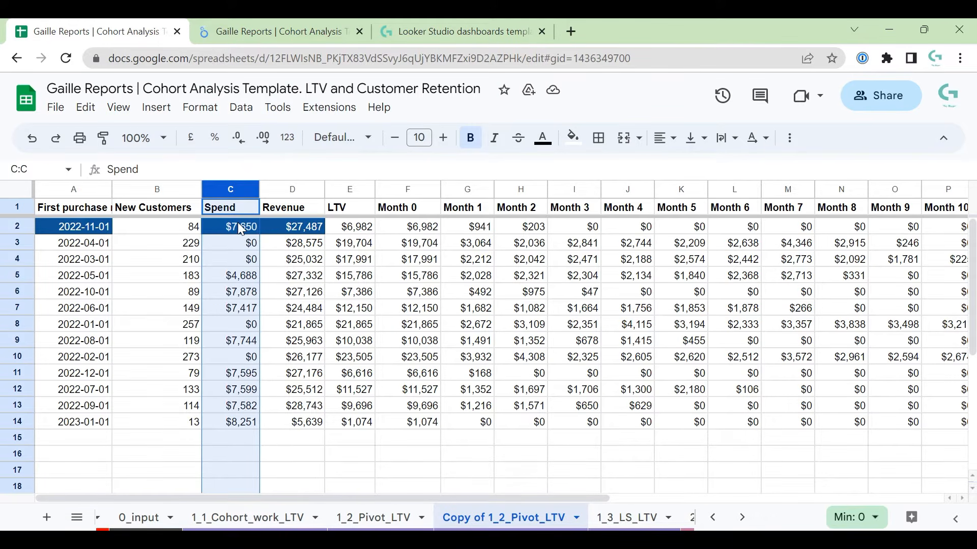
# Examine the Revenue formula in D2: the ARRAYFORMULA with its IF blank check and the SUMIF range '1_1_Cohort_work_LTV'!$E:$E
pyautogui.click(288, 230)
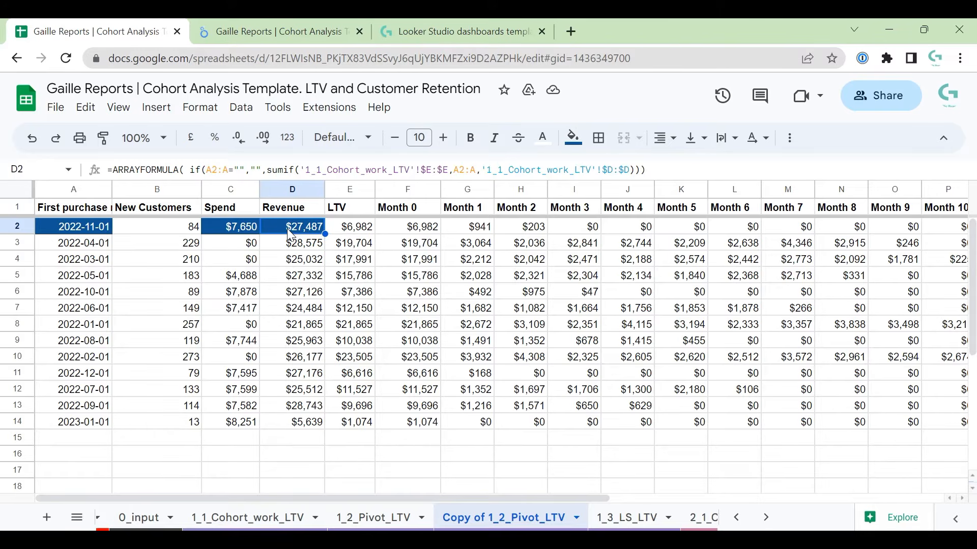
pyautogui.keyDown('ctrl'); pyautogui.click(57, 225); pyautogui.keyUp('ctrl')
pyautogui.keyDown('ctrl'); pyautogui.click(315, 236); pyautogui.keyUp('ctrl')
pyautogui.moveTo(114, 170); pyautogui.dragTo(265, 170)
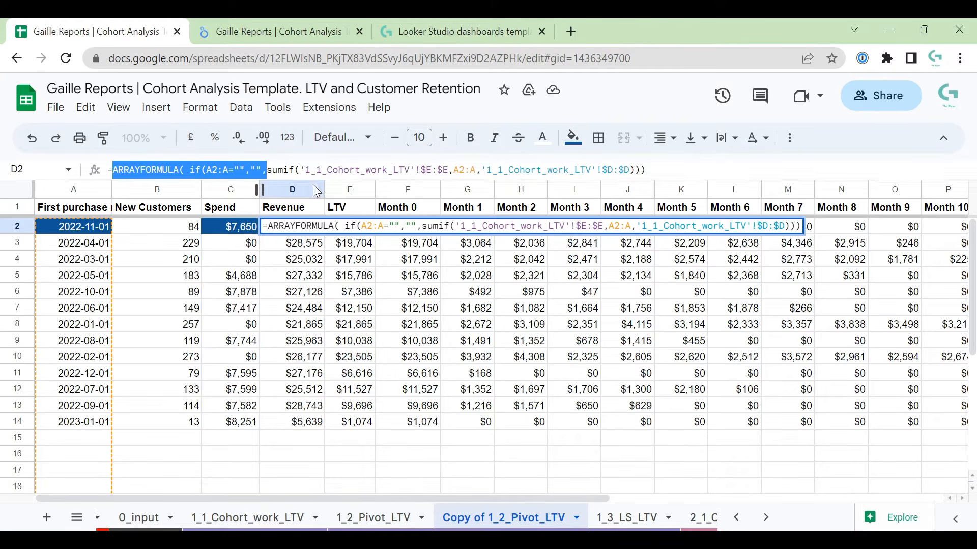
pyautogui.click(344, 170)
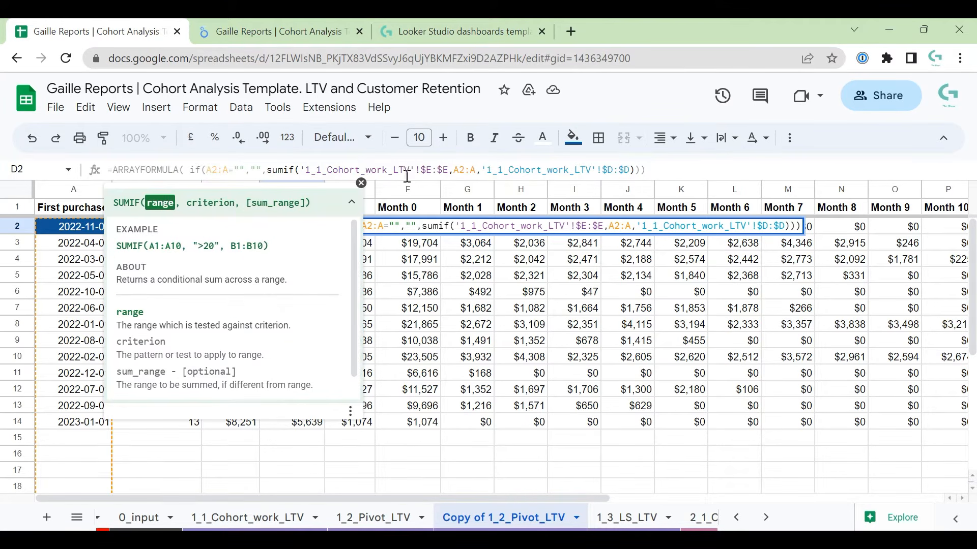
pyautogui.moveTo(447, 170); pyautogui.dragTo(300, 173)
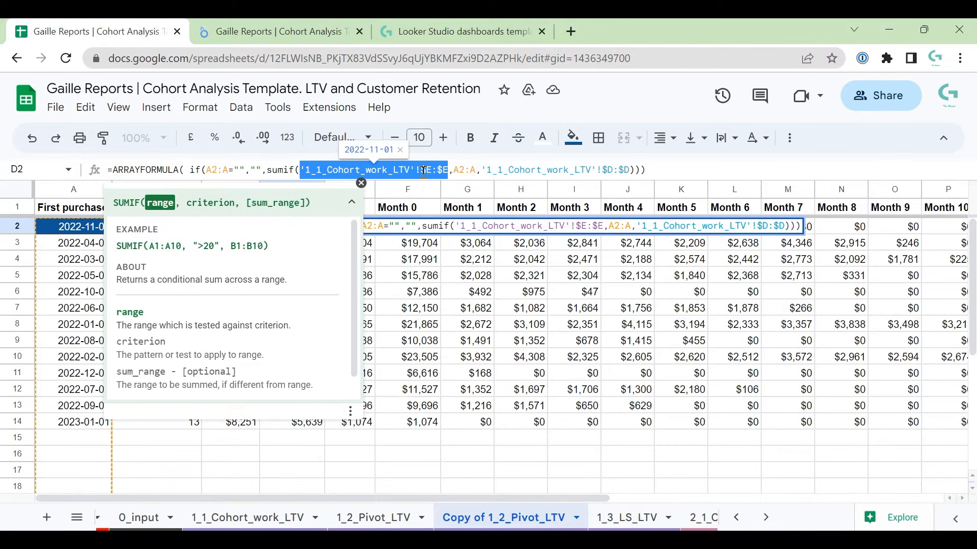
# Check the Month-Year column E on 1_1_Cohort_work_LTV, the range tested by the Revenue SUMIF, and return to Copy of 1_2_Pivot_LTV
pyautogui.click(249, 517)
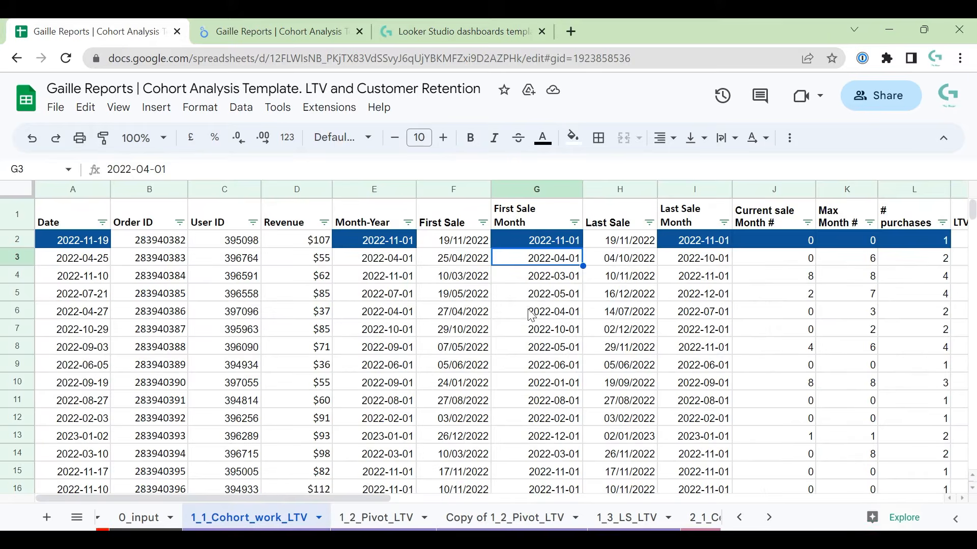
pyautogui.click(376, 189)
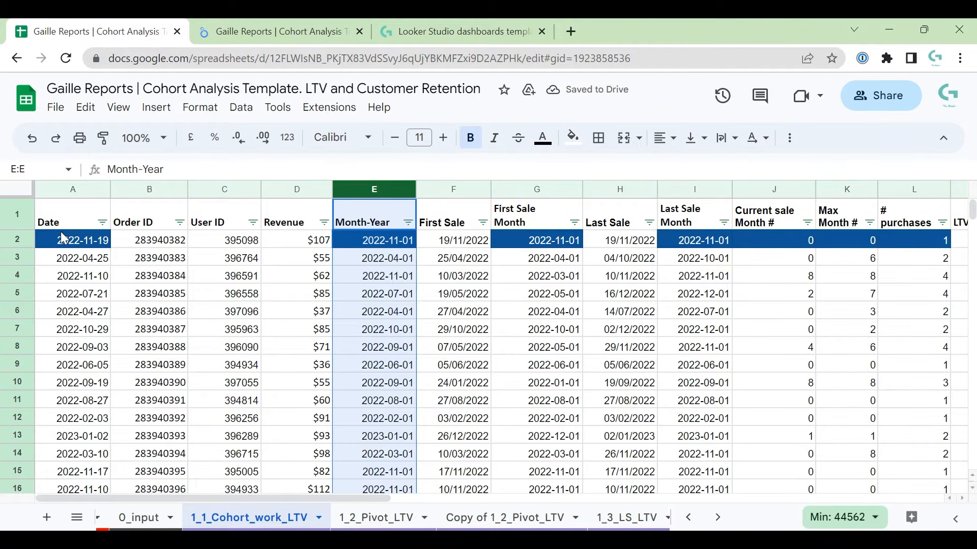
pyautogui.click(489, 517)
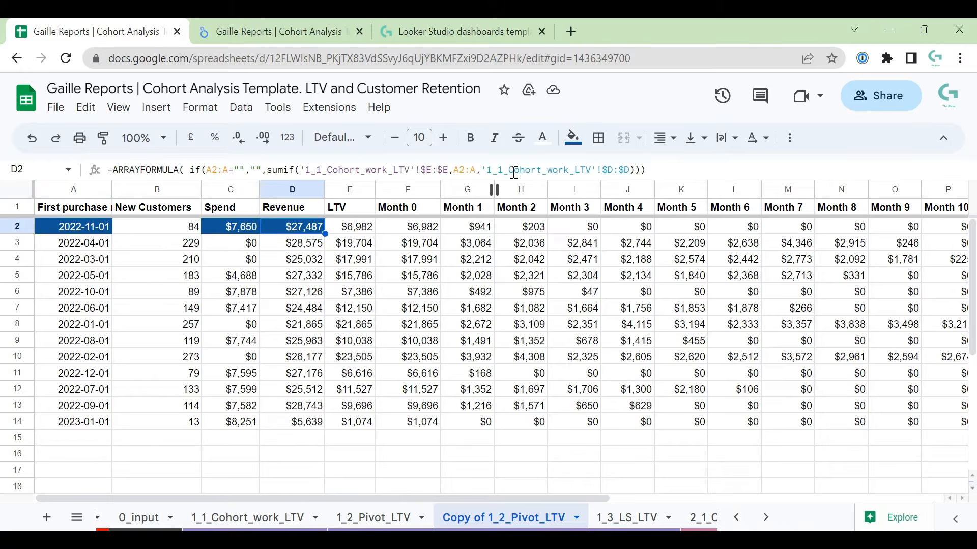
# Examine the sum range $D:$D in the D2 formula and compare the Revenue column with the Spend column by month
pyautogui.click(610, 170)
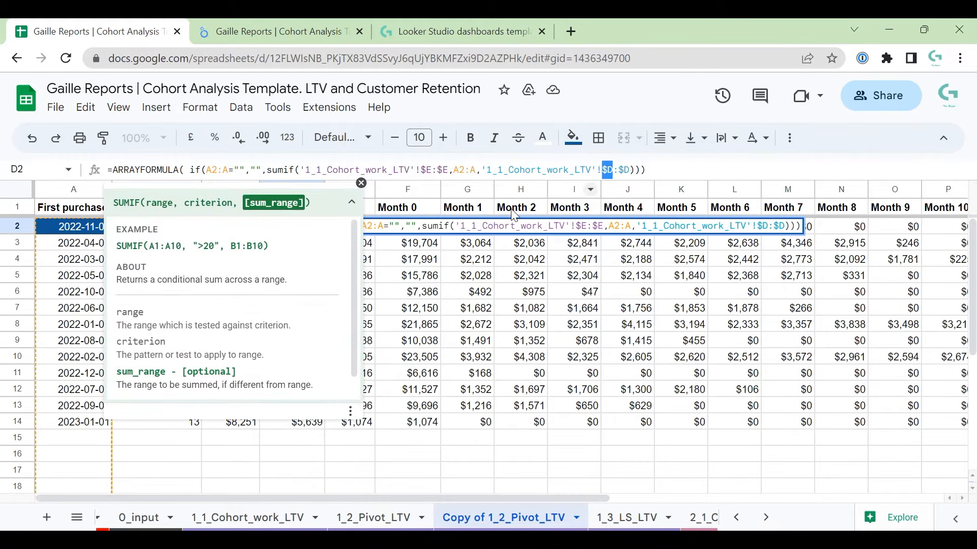
pyautogui.press('Escape')
pyautogui.hotkey('ctrl', 'space')
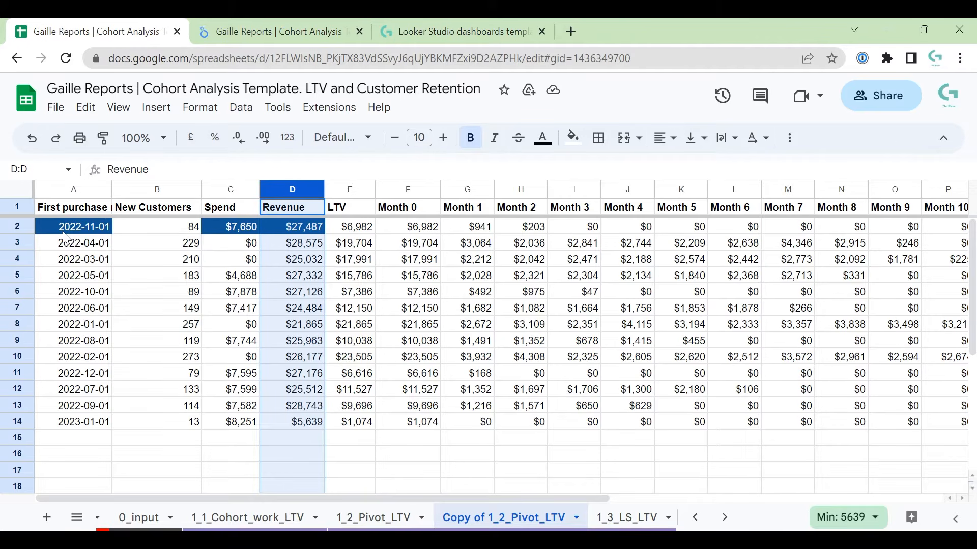
pyautogui.keyDown('ctrl'); pyautogui.click(231, 189); pyautogui.keyUp('ctrl')
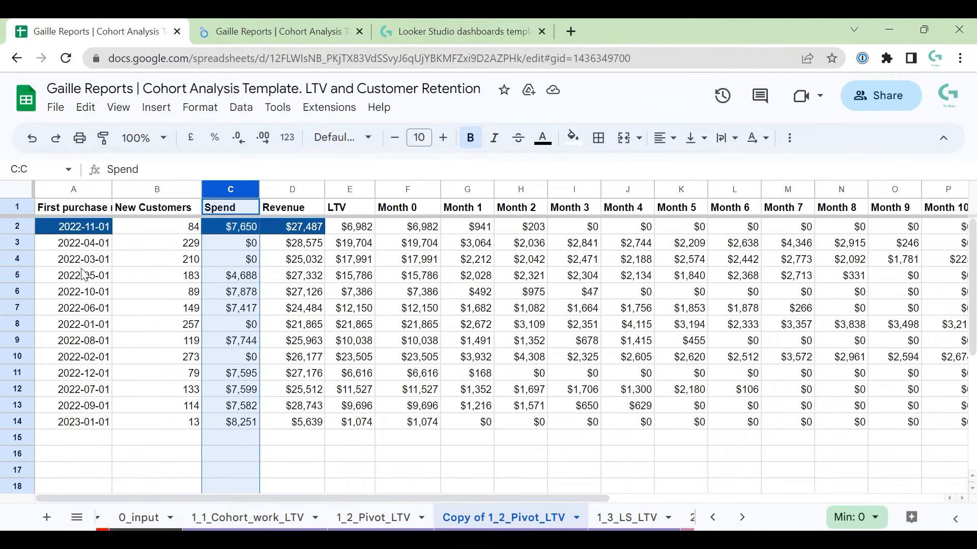
pyautogui.keyDown('ctrl'); pyautogui.click(288, 189); pyautogui.keyUp('ctrl')
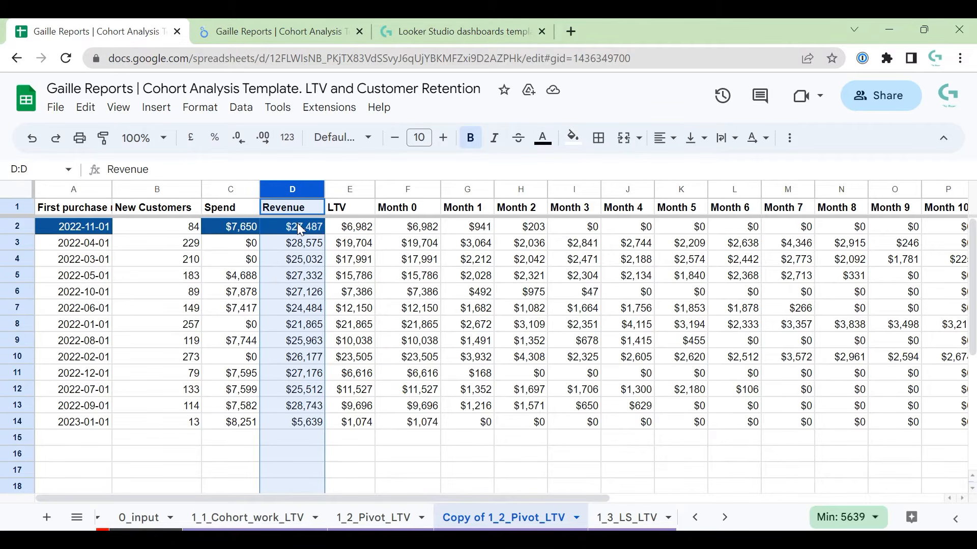
# Examine the LTV formula in E2, its IF blank check on D2 and the MAX over F2:Z2, alongside the Revenue formula
pyautogui.keyDown('ctrl'); pyautogui.click(299, 227); pyautogui.keyUp('ctrl')
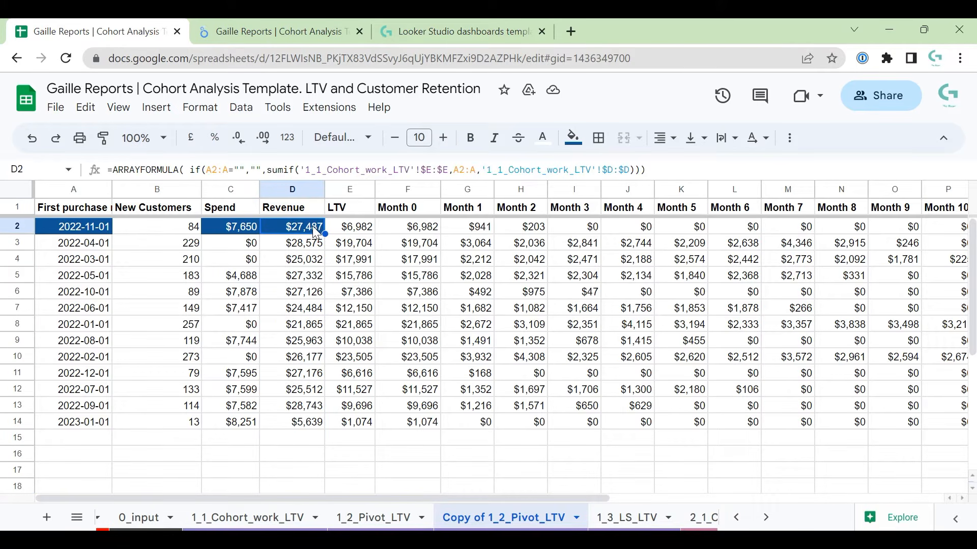
pyautogui.keyDown('ctrl'); pyautogui.click(355, 227); pyautogui.keyUp('ctrl')
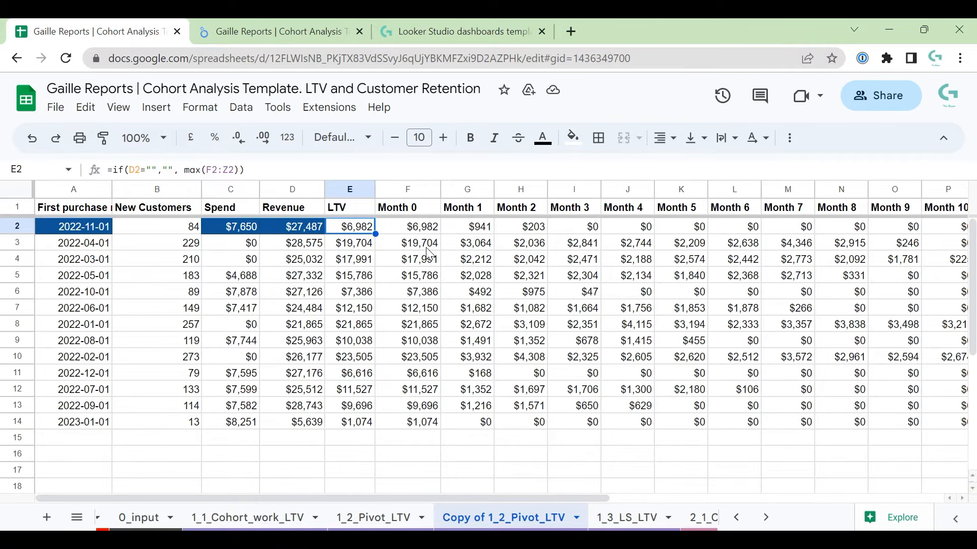
pyautogui.keyDown('ctrl'); pyautogui.click(340, 242); pyautogui.keyUp('ctrl')
pyautogui.keyDown('ctrl'); pyautogui.click(332, 188); pyautogui.keyUp('ctrl')
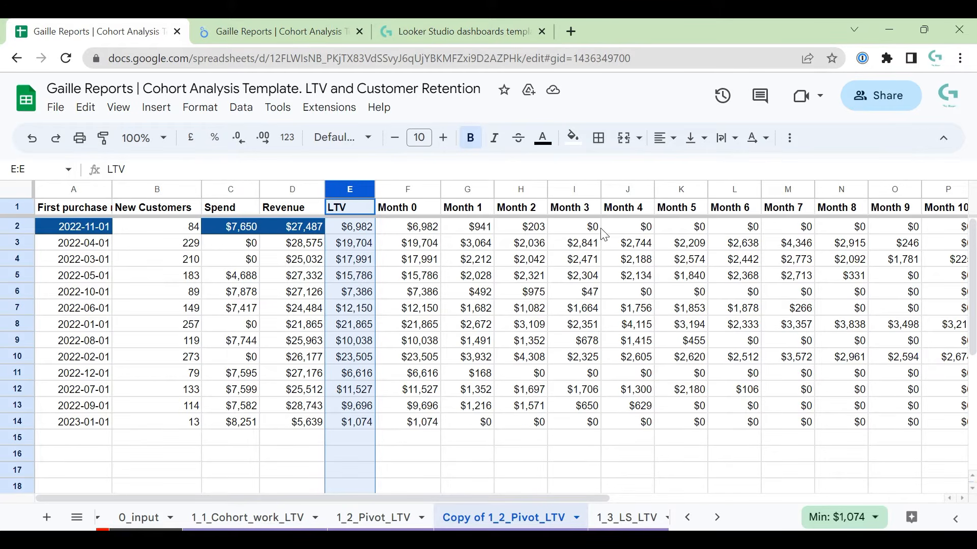
pyautogui.keyDown('ctrl'); pyautogui.click(360, 226); pyautogui.keyUp('ctrl')
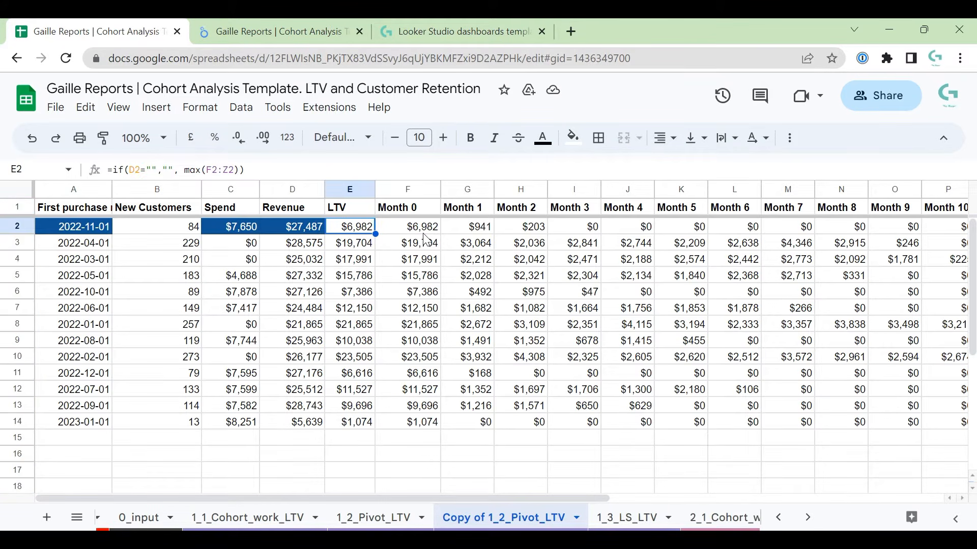
# Review the month-number columns 0 to 9 on 1_1_Cohort_work_LTV that feed the Month columns, and return to Copy of 1_2_Pivot_LTV
pyautogui.keyDown('ctrl'); pyautogui.click(405, 209); pyautogui.keyUp('ctrl')
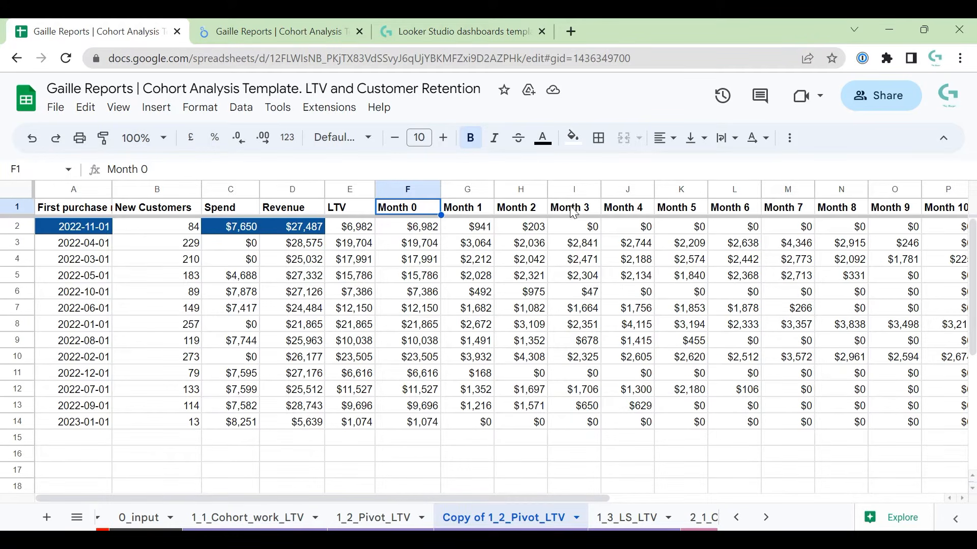
pyautogui.click(386, 519)
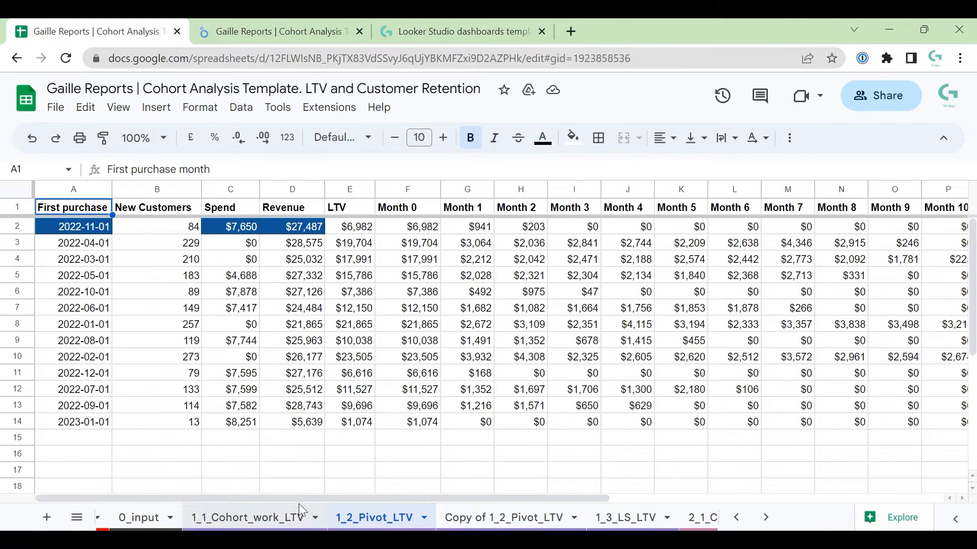
pyautogui.click(253, 518)
pyautogui.click(807, 292)
pyautogui.press('Right')
pyautogui.press('Right')
pyautogui.press('Right')
pyautogui.press('Right')
pyautogui.press('Right')
pyautogui.press('Right')
pyautogui.press('Right')
pyautogui.press('Right')
pyautogui.press('Right')
pyautogui.press('Right')
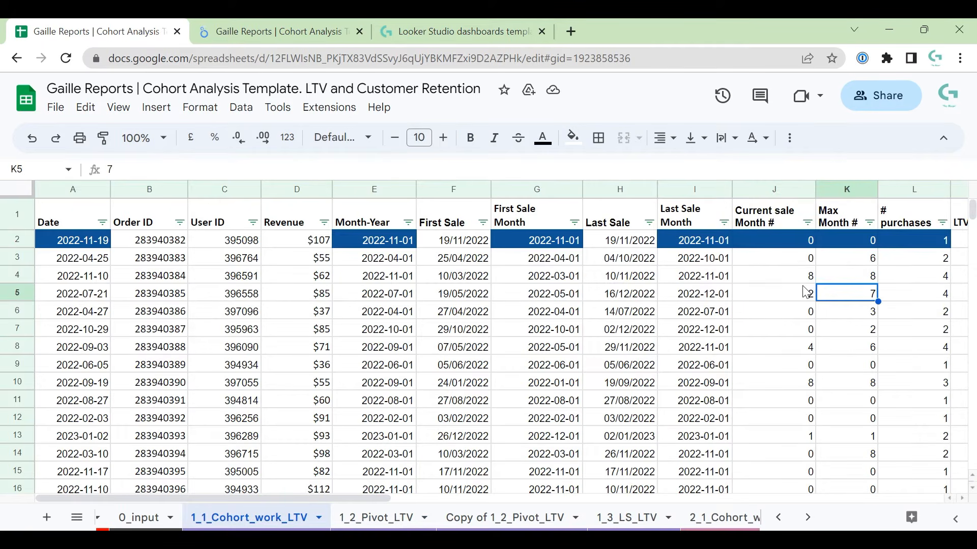
pyautogui.press('Right')
pyautogui.press('Right')
pyautogui.press('Right')
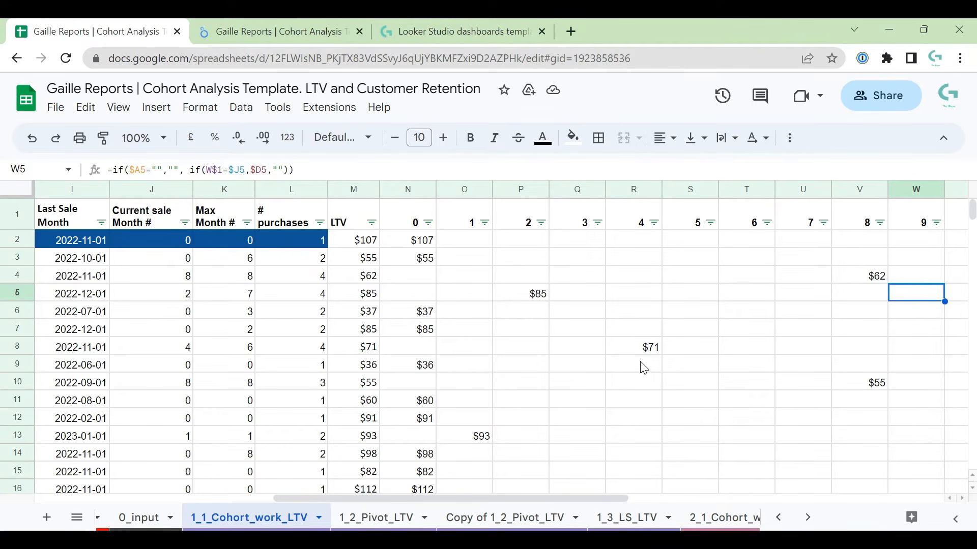
pyautogui.click(502, 519)
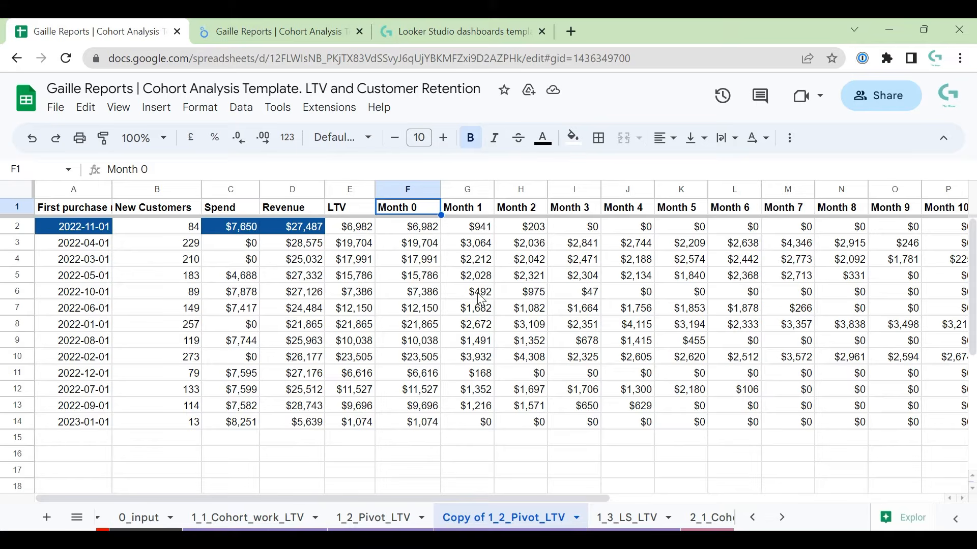
# Strip the IF and IFERROR wrappers from F2, leaving =sumifs('1_1_Cohort_work_LTV'!N:N,'1_1_Cohort_work_LTV'!$G:$G,$A2)
pyautogui.click(417, 230)
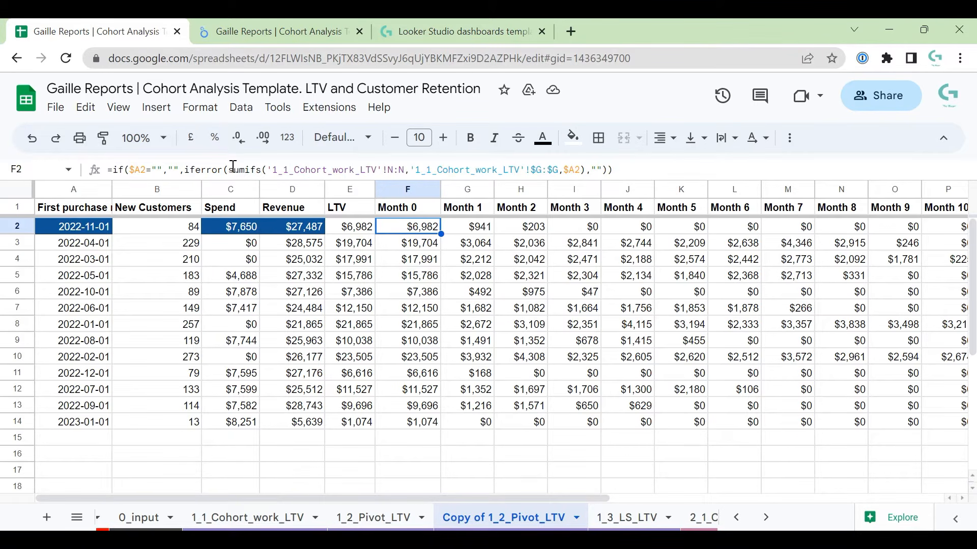
pyautogui.moveTo(228, 169); pyautogui.dragTo(112, 170)
pyautogui.press('BackSpace')
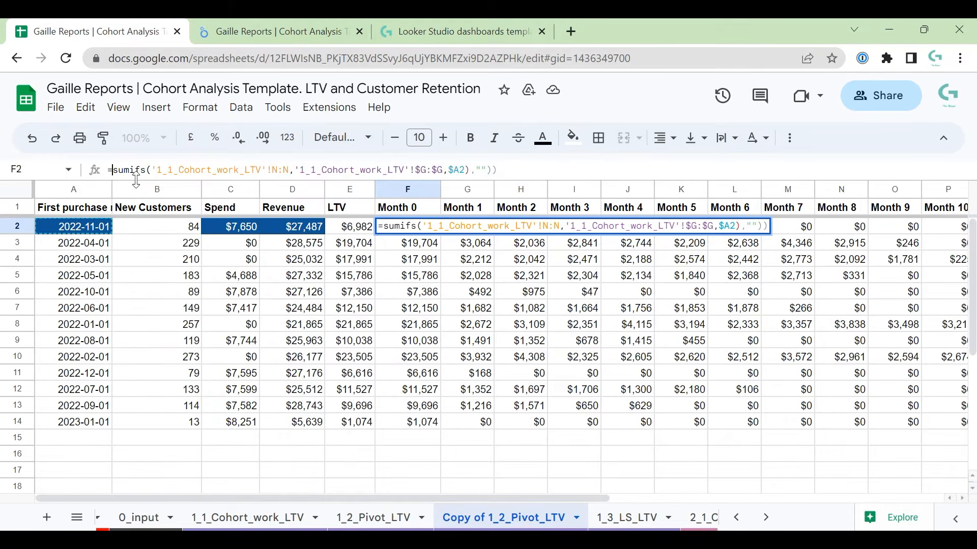
pyautogui.press('BackSpace')
pyautogui.press('BackSpace')
pyautogui.press('BackSpace')
pyautogui.press('BackSpace')
pyautogui.press('BackSpace')
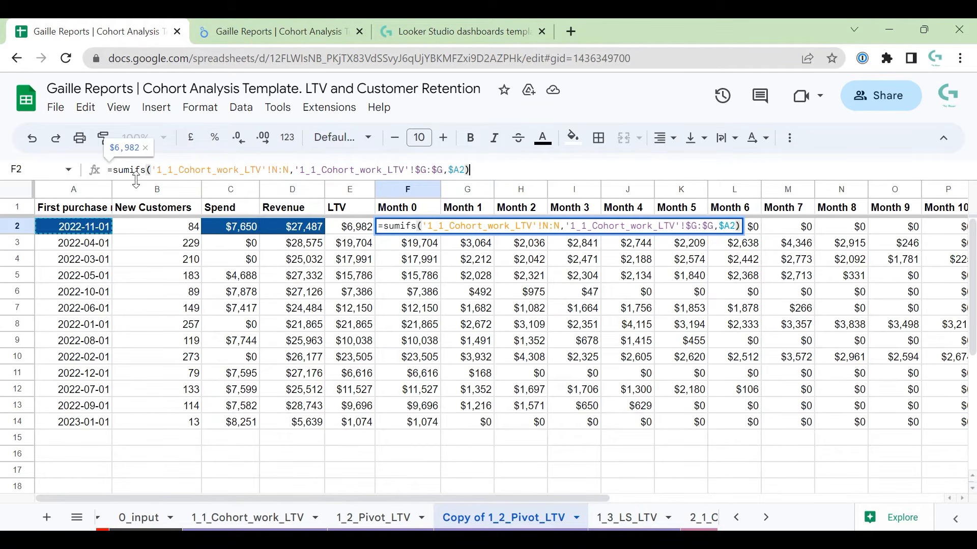
pyautogui.press('Return')
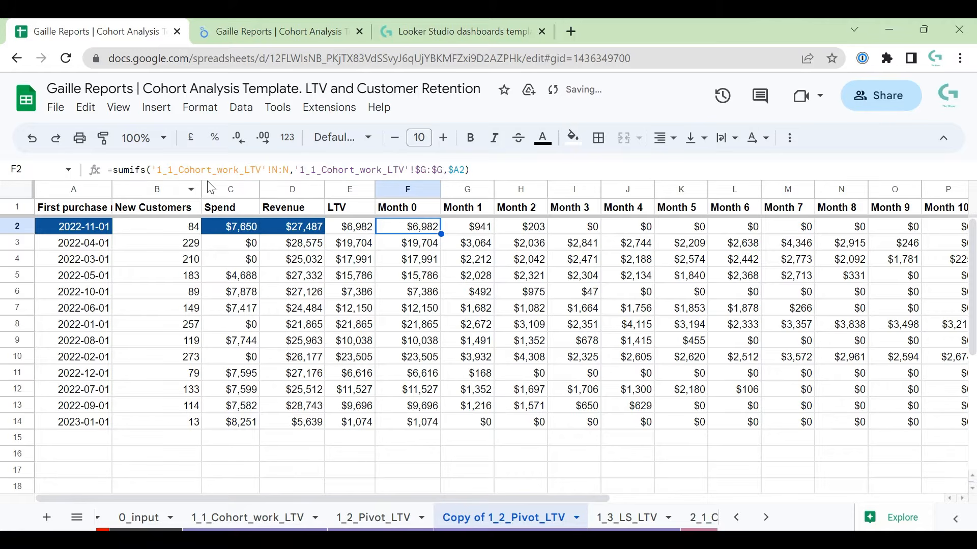
# Examine the SUMIFS sum range N:N in F2 against column N on 1_1_Cohort_work_LTV and the Month 0 column of the pivot copy
pyautogui.click(157, 169)
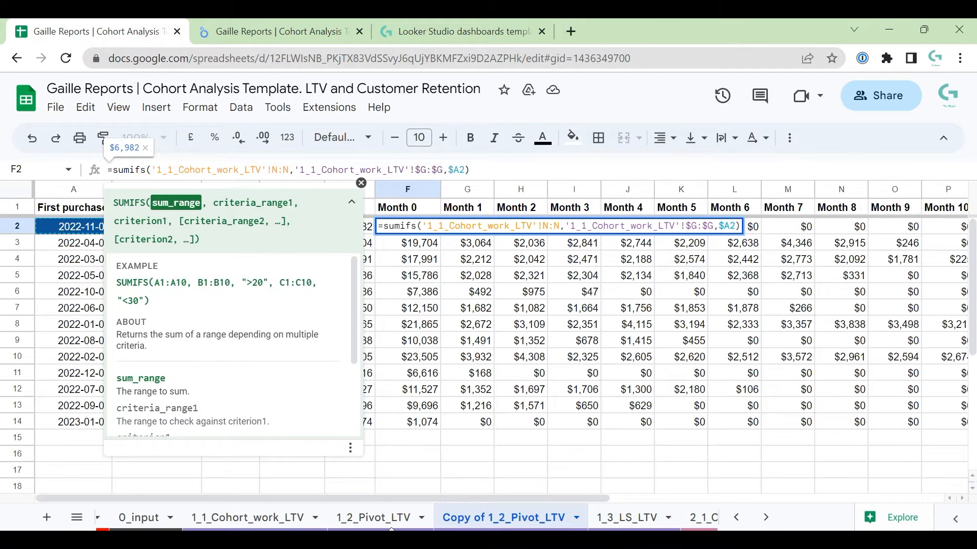
pyautogui.click(255, 518)
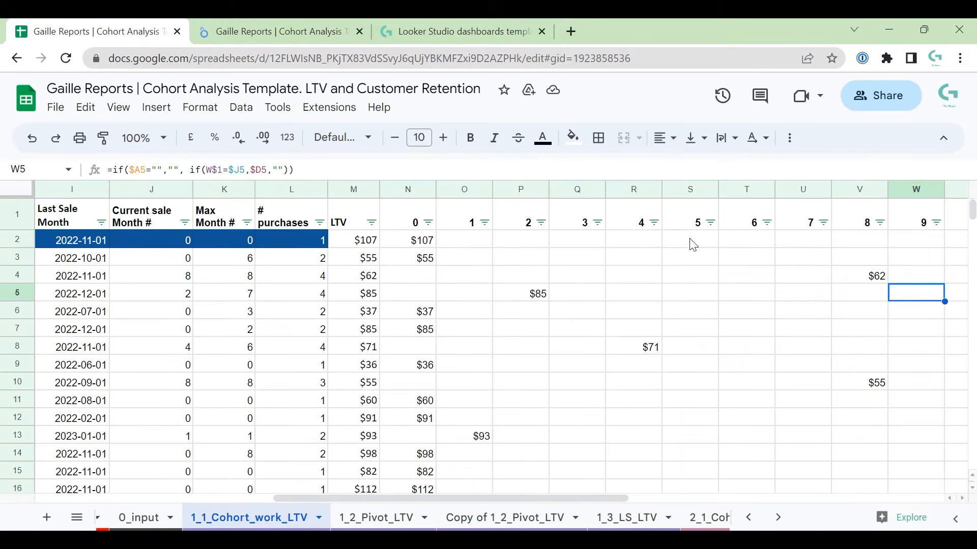
pyautogui.click(401, 193)
pyautogui.click(479, 519)
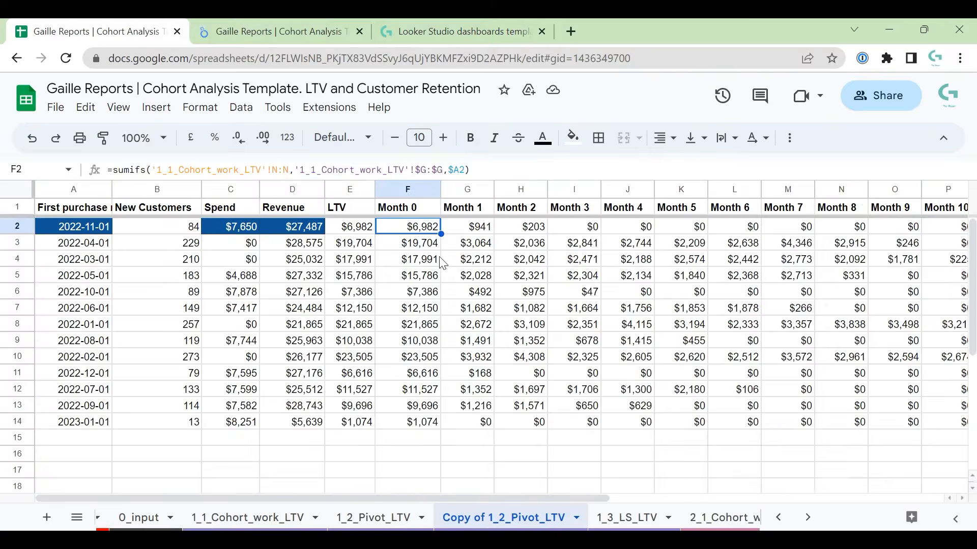
pyautogui.click(412, 187)
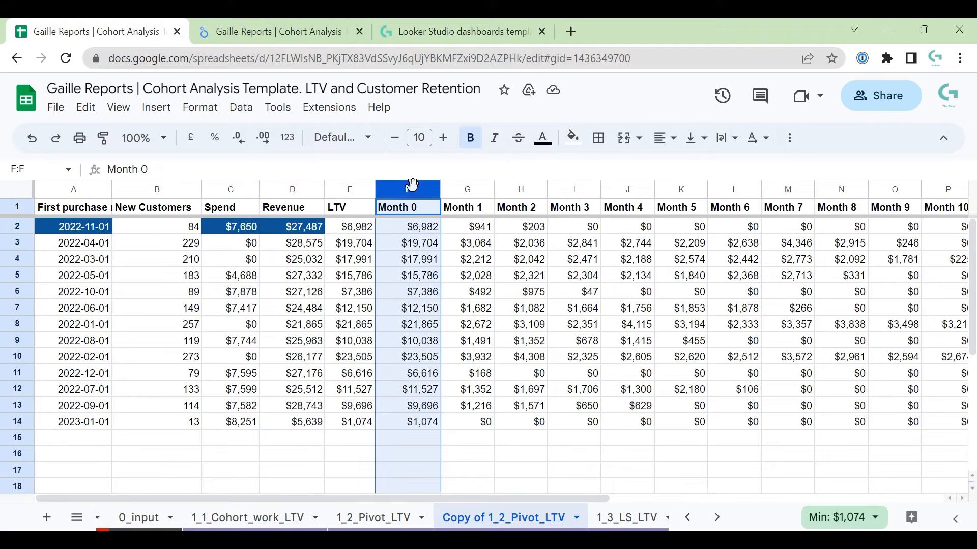
pyautogui.click(418, 230)
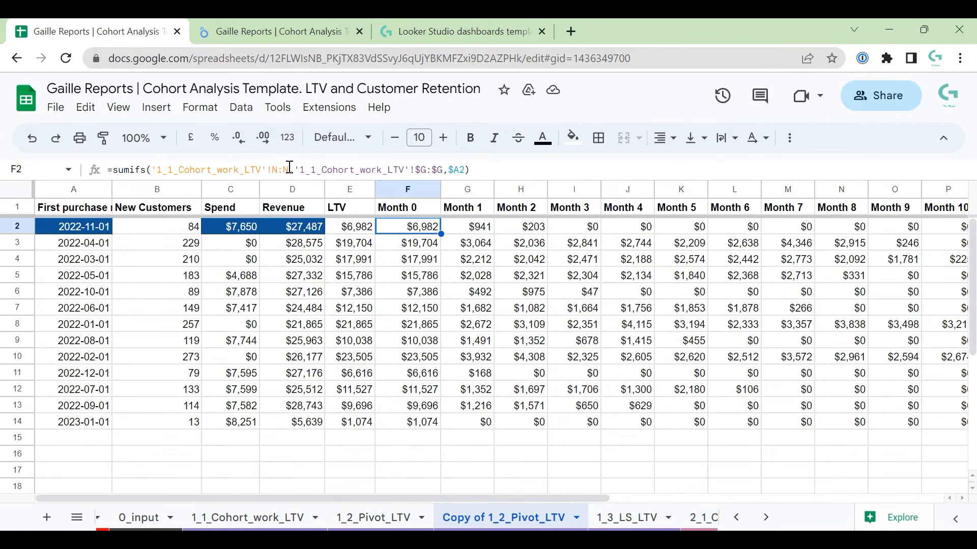
pyautogui.moveTo(288, 170); pyautogui.dragTo(151, 170)
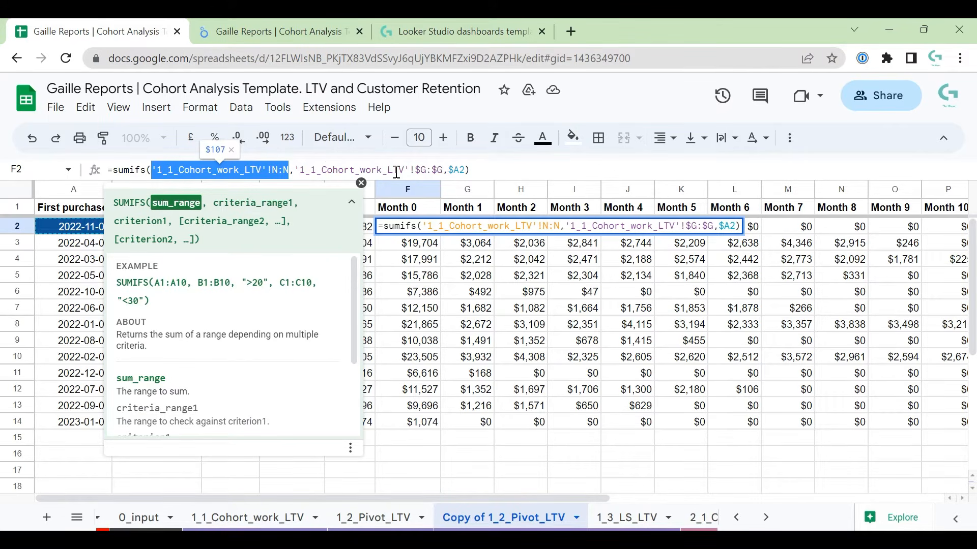
# Examine the criteria range $G:$G in F2 and check the First Sale Month column it refers to on 1_1_Cohort_work_LTV
pyautogui.moveTo(444, 169); pyautogui.dragTo(300, 167)
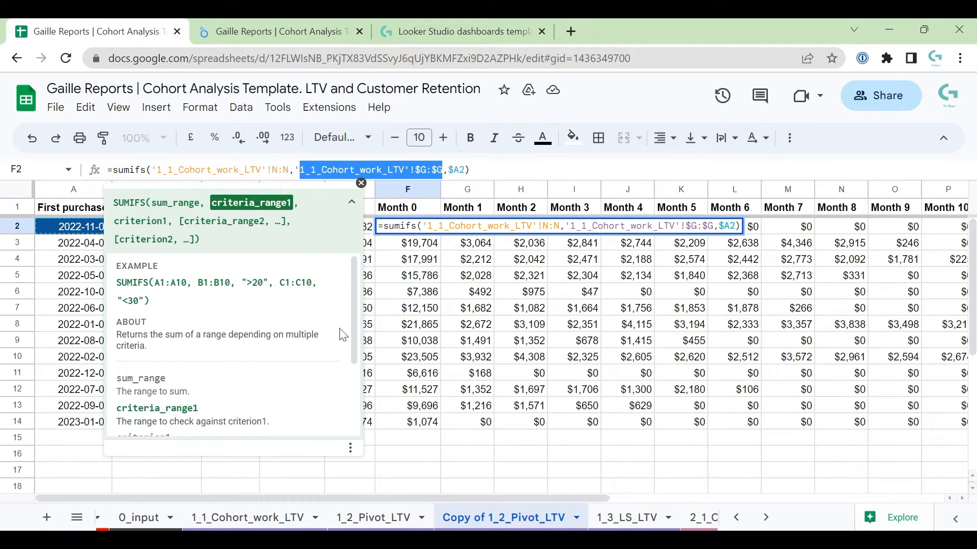
pyautogui.click(245, 516)
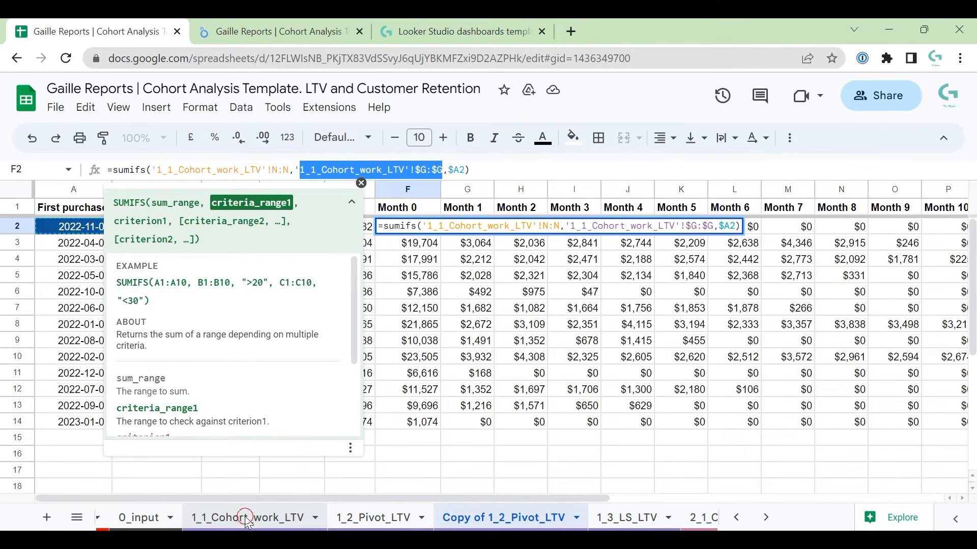
pyautogui.click(146, 221)
pyautogui.press('Left')
pyautogui.press('Left')
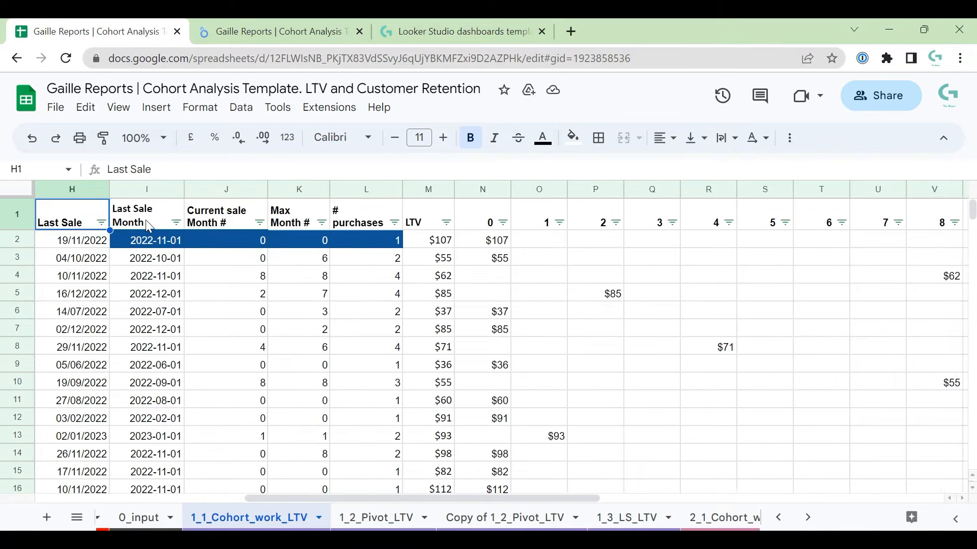
pyautogui.press('Left')
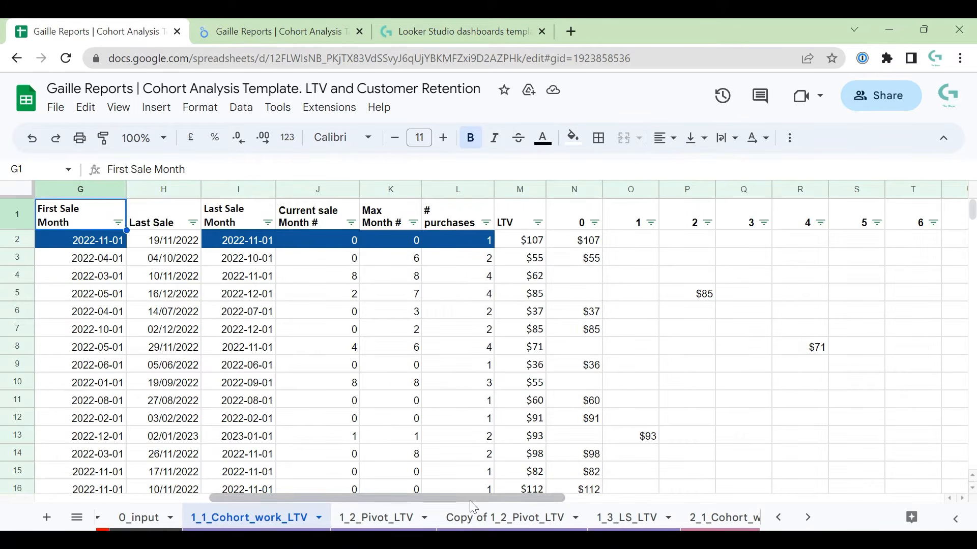
pyautogui.click(75, 184)
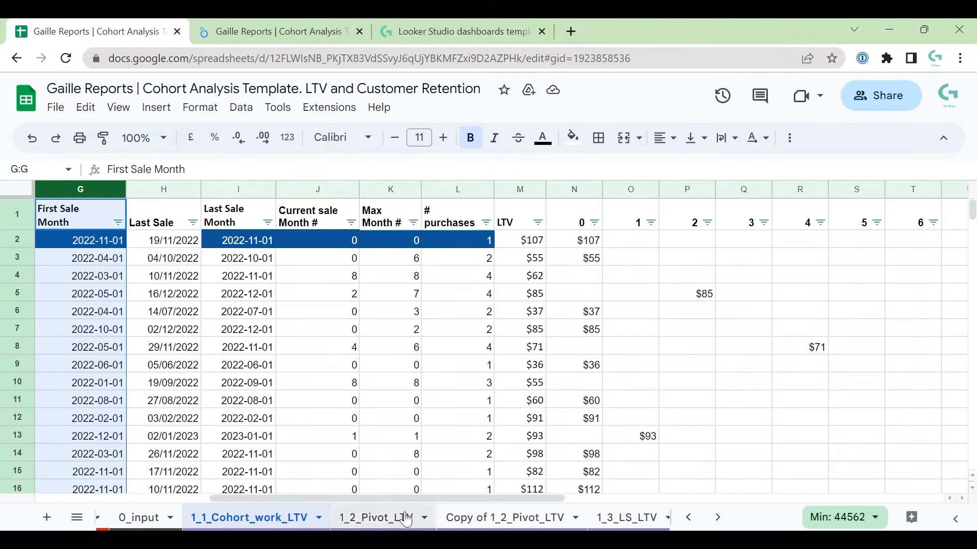
# Return to Copy of 1_2_Pivot_LTV and compare the first purchase months in column A with the Month 0 column
pyautogui.click(483, 519)
pyautogui.moveTo(76, 229); pyautogui.dragTo(79, 389)
pyautogui.click(402, 185)
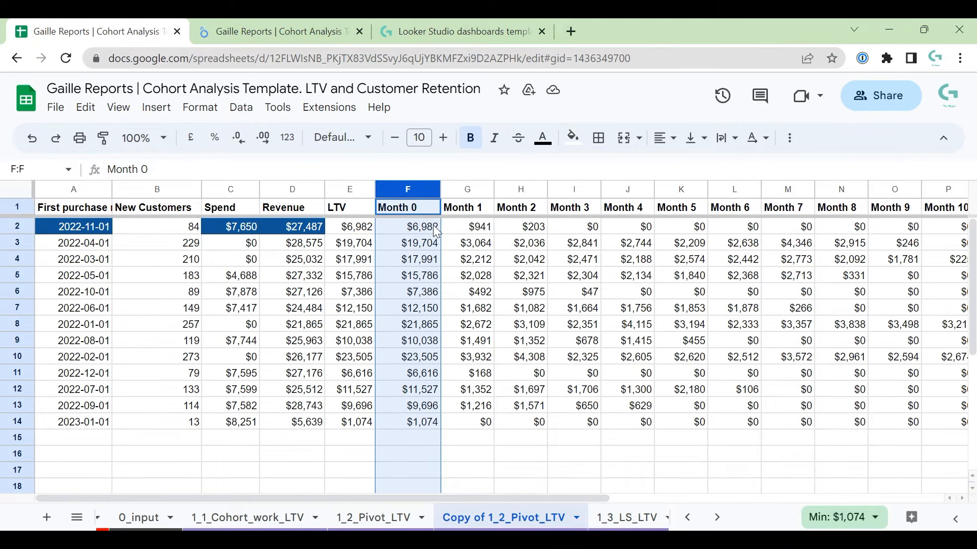
# Compare the New Customers formula and counts in column B with the Month 0 and Month 1 revenue columns
pyautogui.click(176, 223)
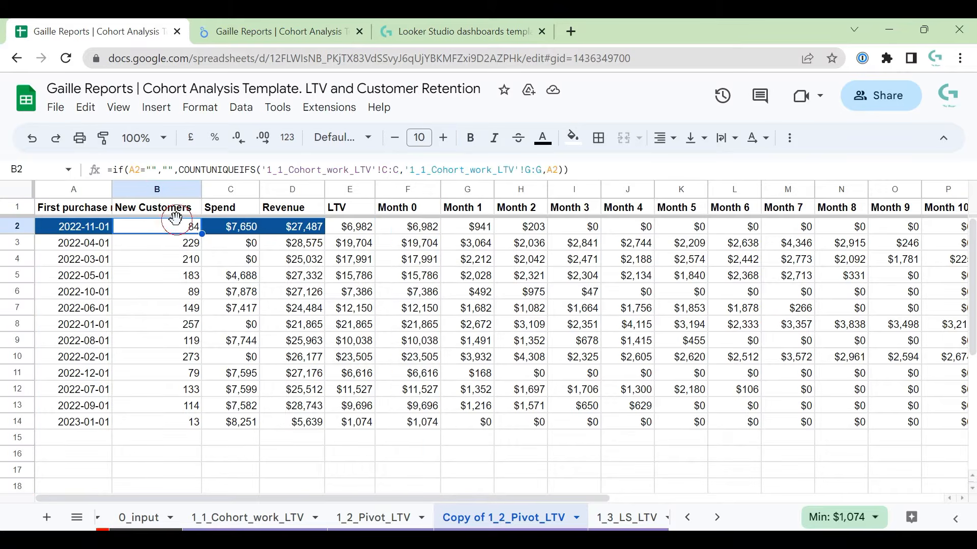
pyautogui.click(436, 229)
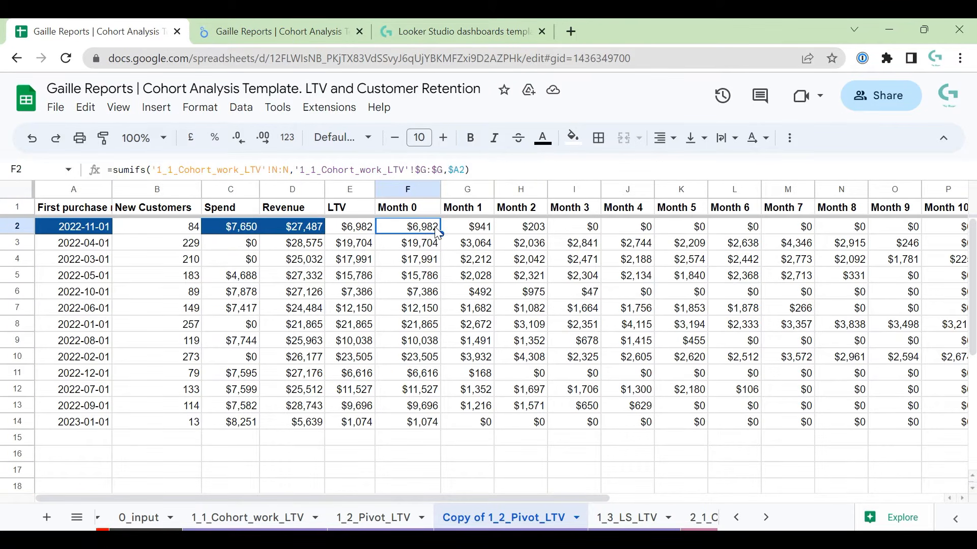
pyautogui.click(408, 188)
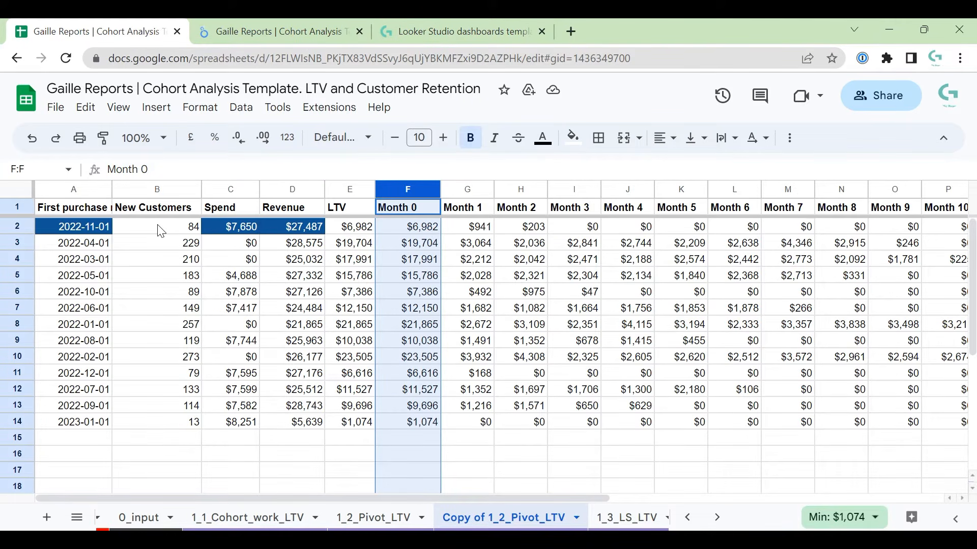
pyautogui.click(161, 231)
pyautogui.click(407, 190)
pyautogui.click(461, 189)
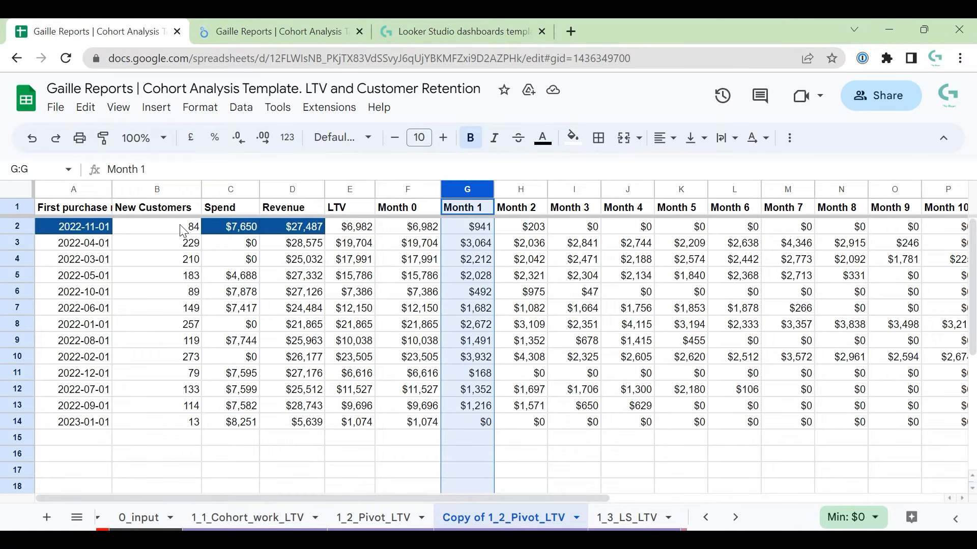
pyautogui.click(411, 189)
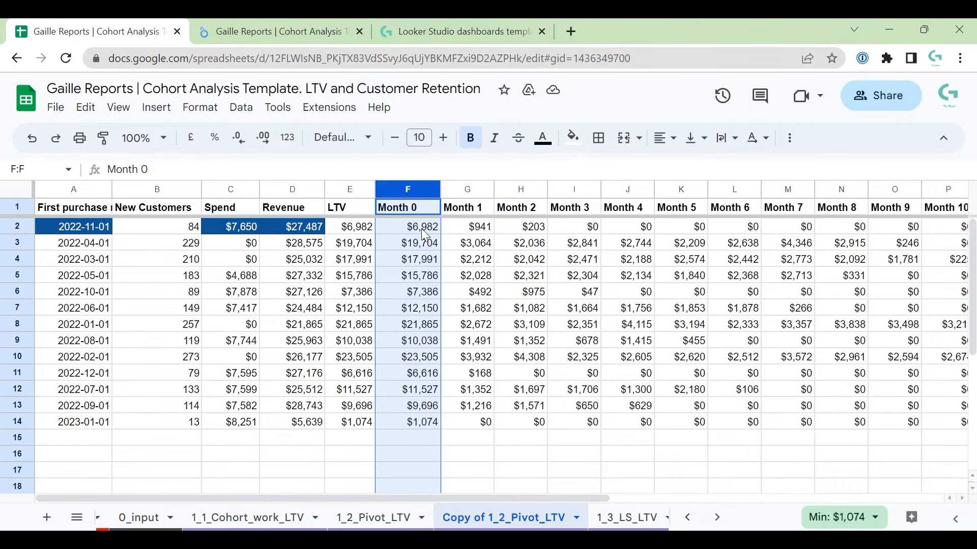
# Examine how the row 2 SUMIFS sum range shifts across the Month columns, from Month 1 through Month 19
pyautogui.click(483, 231)
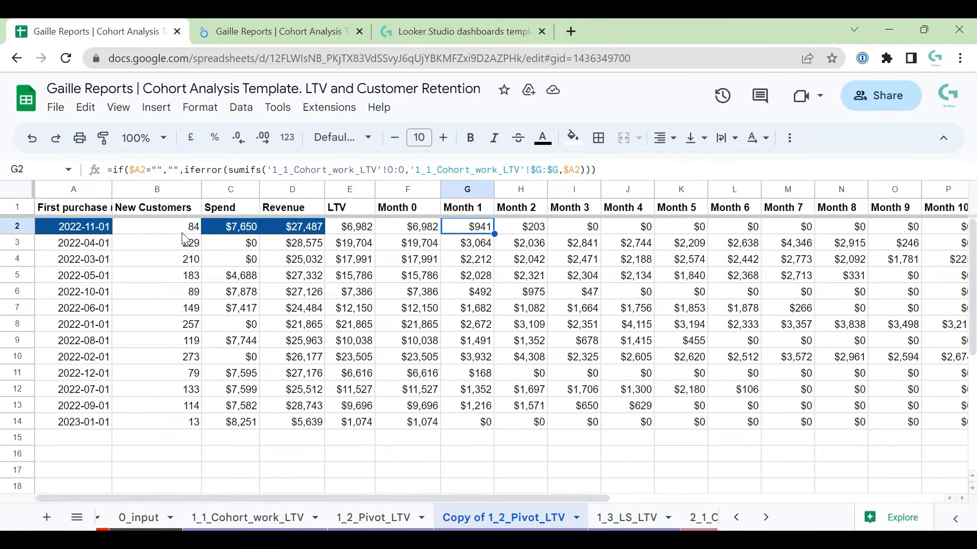
pyautogui.click(535, 233)
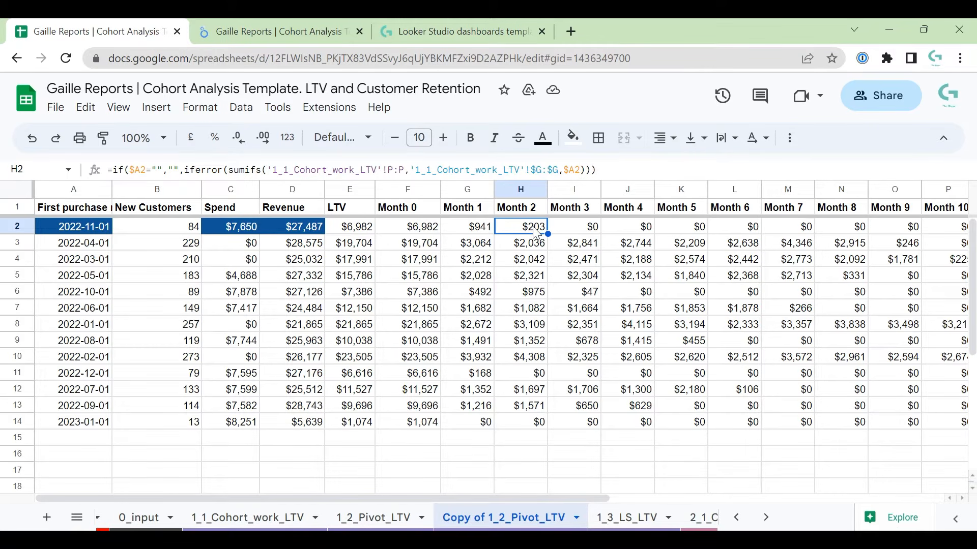
pyautogui.click(590, 232)
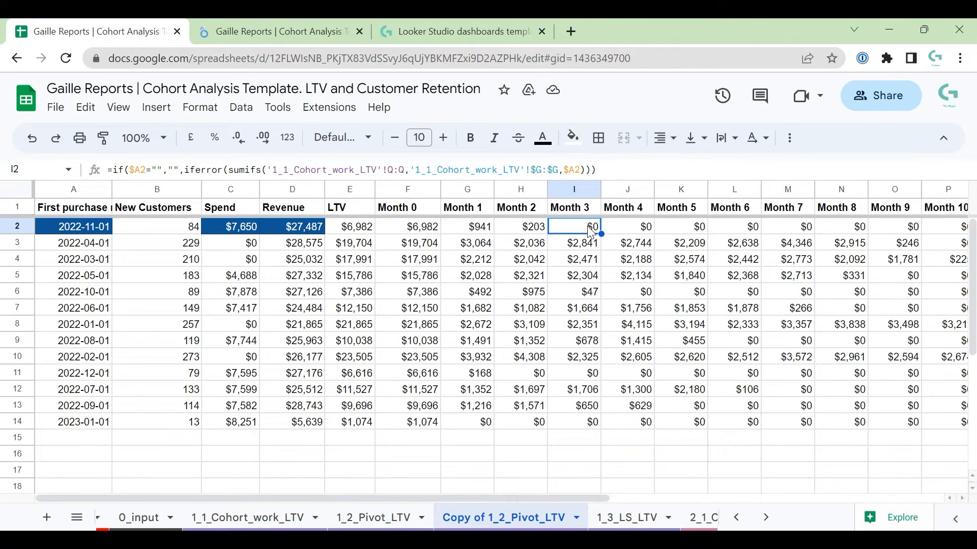
pyautogui.press('Right')
pyautogui.press('Right')
pyautogui.press('Right')
pyautogui.press('Right')
pyautogui.press('Right')
pyautogui.press('Right')
pyautogui.press('Right')
pyautogui.press('Right')
pyautogui.press('Right')
pyautogui.press('Right')
pyautogui.press('Right')
pyautogui.press('Right')
pyautogui.press('Right')
pyautogui.press('Right')
pyautogui.press('Right')
pyautogui.press('Right')
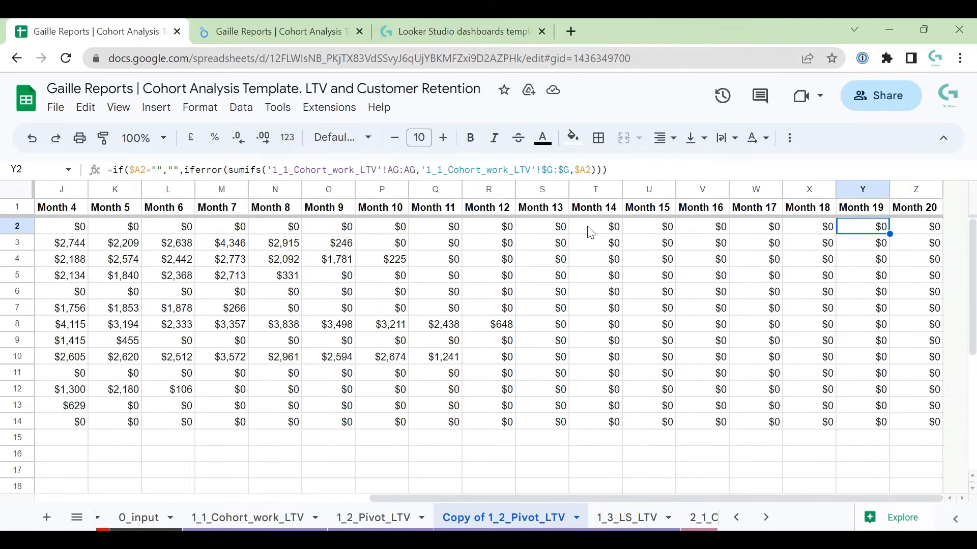
# Go back along row 2 to the first purchase month in A2 and view its UNIQUE formula
pyautogui.press('Left')
pyautogui.press('Left')
pyautogui.press('Left')
pyautogui.press('Left')
pyautogui.press('Left')
pyautogui.press('Left')
pyautogui.press('Left')
pyautogui.press('Left')
pyautogui.press('Left')
pyautogui.press('Left')
pyautogui.press('Left')
pyautogui.press('Left')
pyautogui.press('Left')
pyautogui.press('Left')
pyautogui.press('Left')
pyautogui.press('Left')
pyautogui.press('Left')
pyautogui.press('Left')
pyautogui.press('Left')
pyautogui.press('Left')
pyautogui.press('Left')
pyautogui.press('Left')
pyautogui.press('Left')
pyautogui.press('Left')
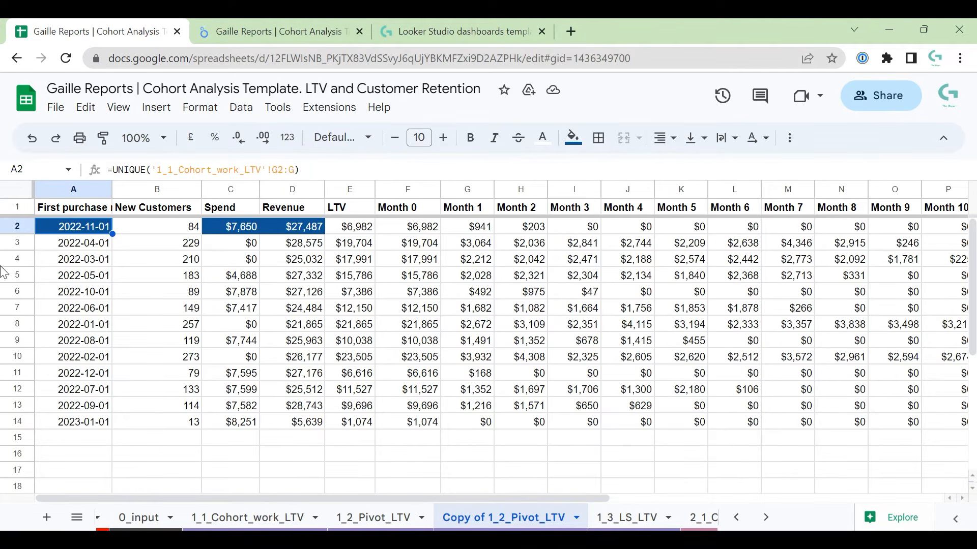
# Compare the first purchase month in A3 with the Month 0 formulas in F2 and F3
pyautogui.keyDown('ctrl'); pyautogui.click(96, 246); pyautogui.keyUp('ctrl')
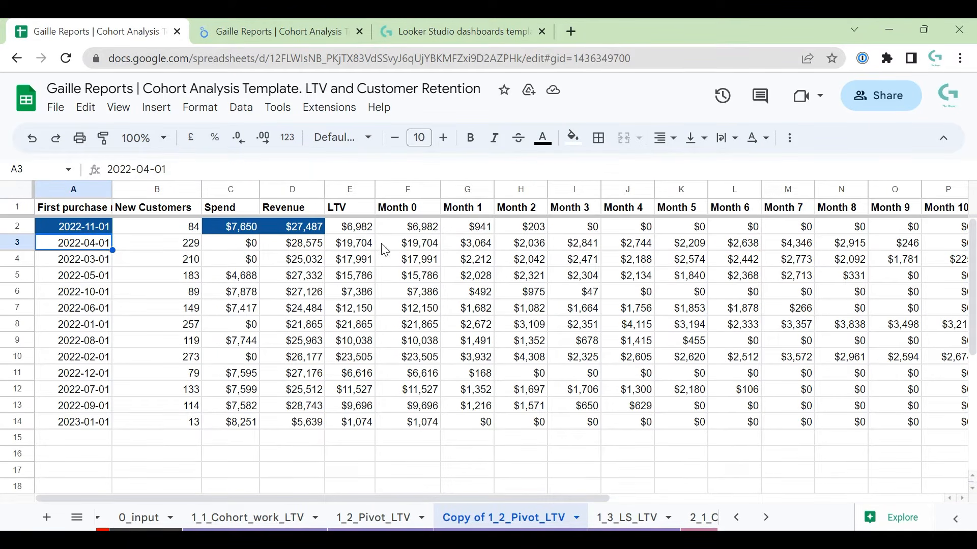
pyautogui.keyDown('ctrl'); pyautogui.click(416, 227); pyautogui.keyUp('ctrl')
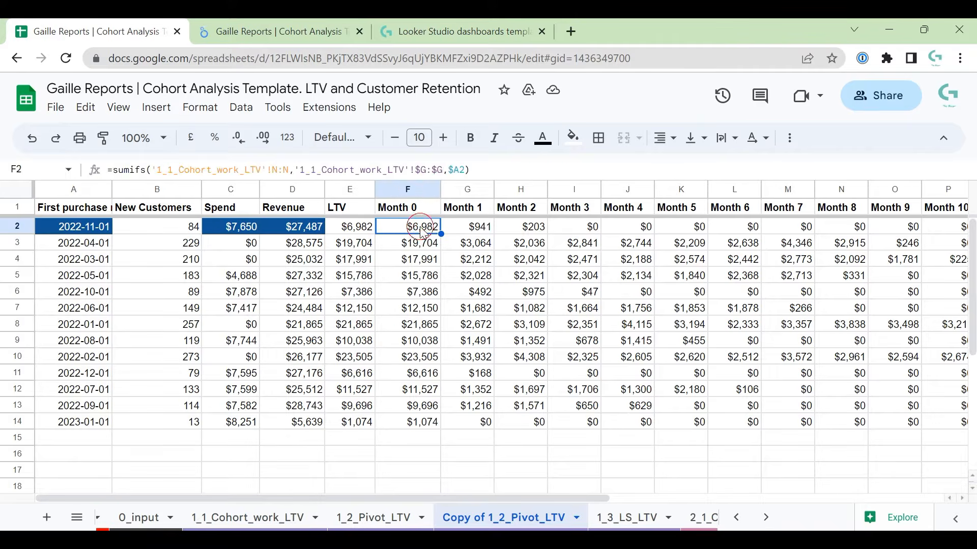
pyautogui.keyDown('ctrl'); pyautogui.click(444, 227); pyautogui.keyUp('ctrl')
pyautogui.keyDown('ctrl'); pyautogui.click(425, 227); pyautogui.keyUp('ctrl')
pyautogui.keyDown('ctrl'); pyautogui.click(422, 244); pyautogui.keyUp('ctrl')
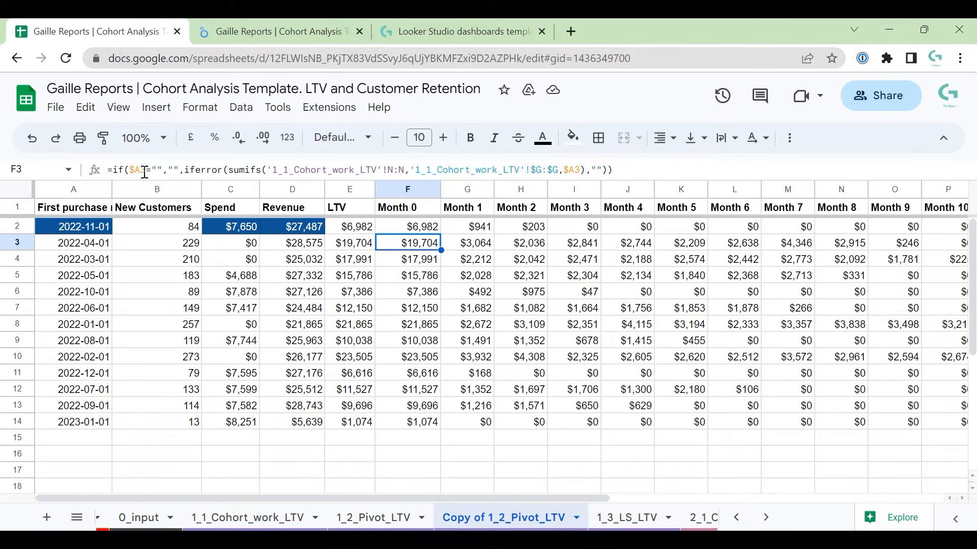
# Examine the IF and IFERROR wrapped Month 0 formulas in the empty rows below the data, including F17 and F15
pyautogui.moveTo(413, 444); pyautogui.dragTo(414, 510)
pyautogui.click(426, 425)
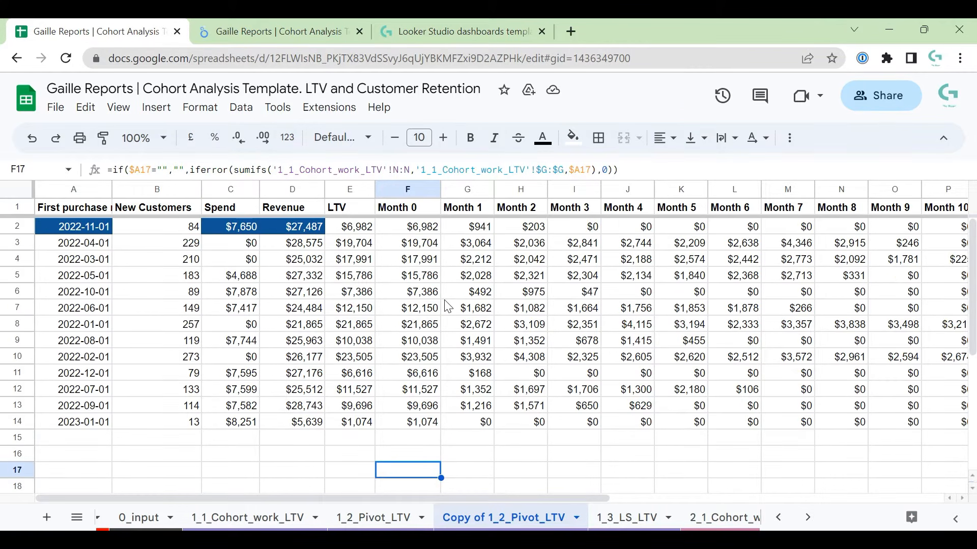
pyautogui.scroll(1, 445, 321)
pyautogui.click(431, 437)
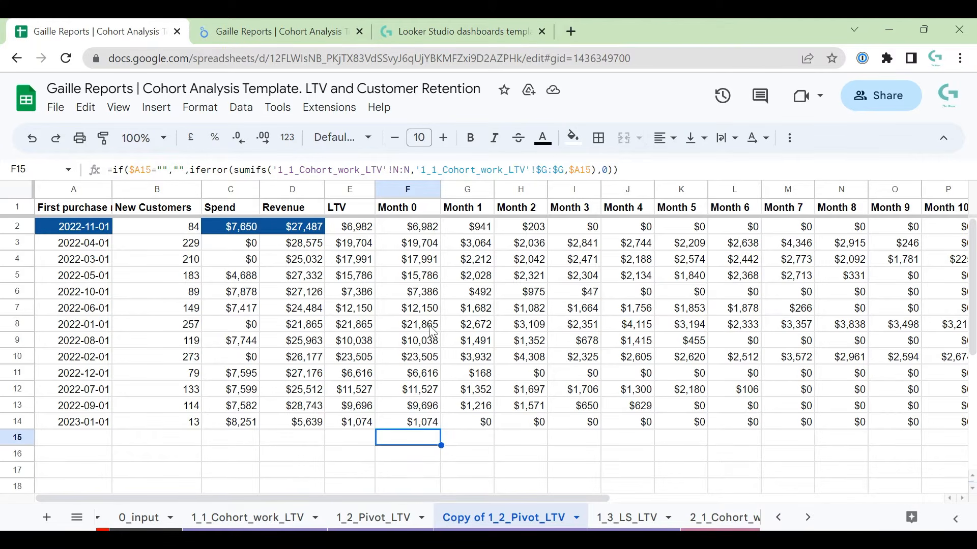
pyautogui.scroll(-8, 431, 331)
pyautogui.scroll(8, 431, 331)
# Compare the plain SUMIFS formula in F2 with the IF-wrapped formulas in F3 and G2
pyautogui.click(418, 231)
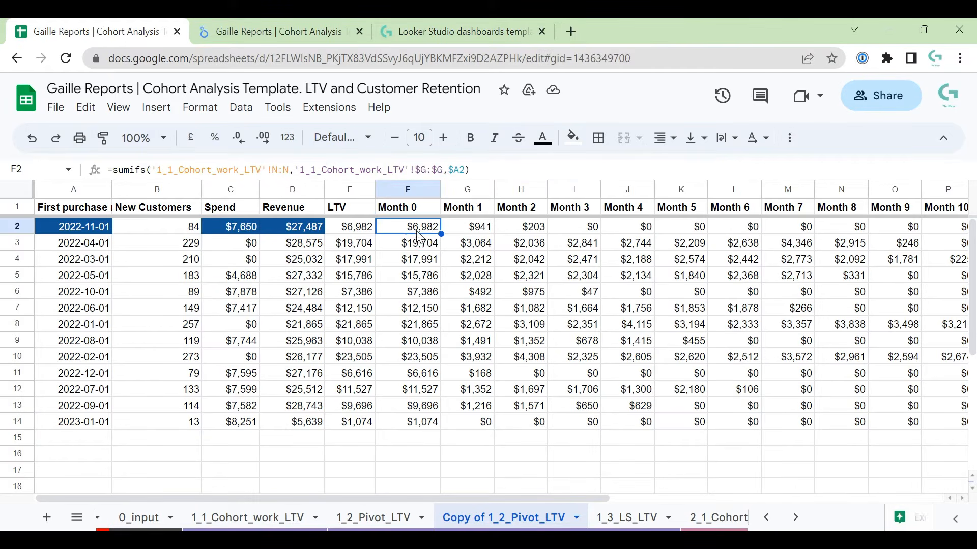
pyautogui.click(414, 243)
pyautogui.rightClick(413, 244)
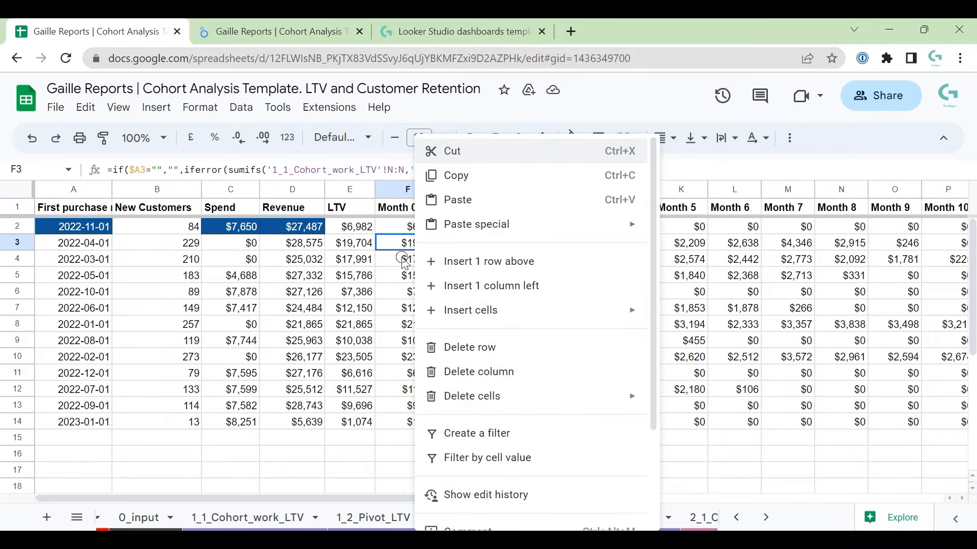
pyautogui.click(400, 258)
pyautogui.click(477, 227)
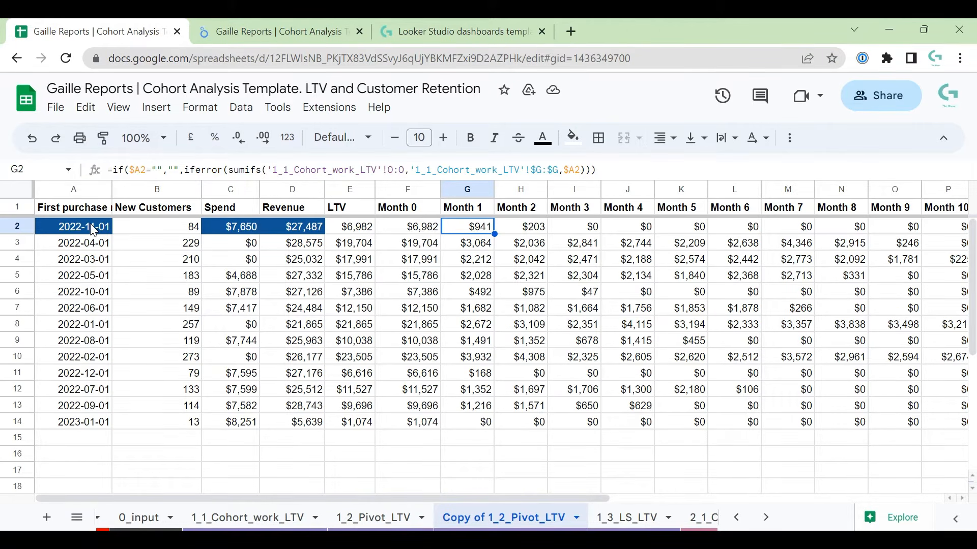
# Review the first purchase months, New Customers, Revenue, Spend and Month 0 columns, plus the Month 6 formula in L4
pyautogui.moveTo(90, 227); pyautogui.dragTo(79, 422)
pyautogui.moveTo(175, 226); pyautogui.dragTo(181, 422)
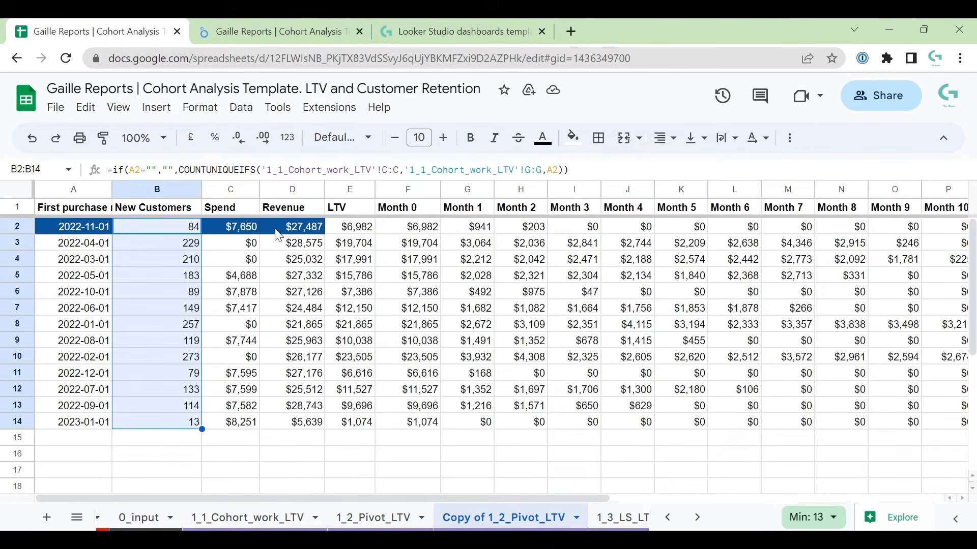
pyautogui.click(303, 190)
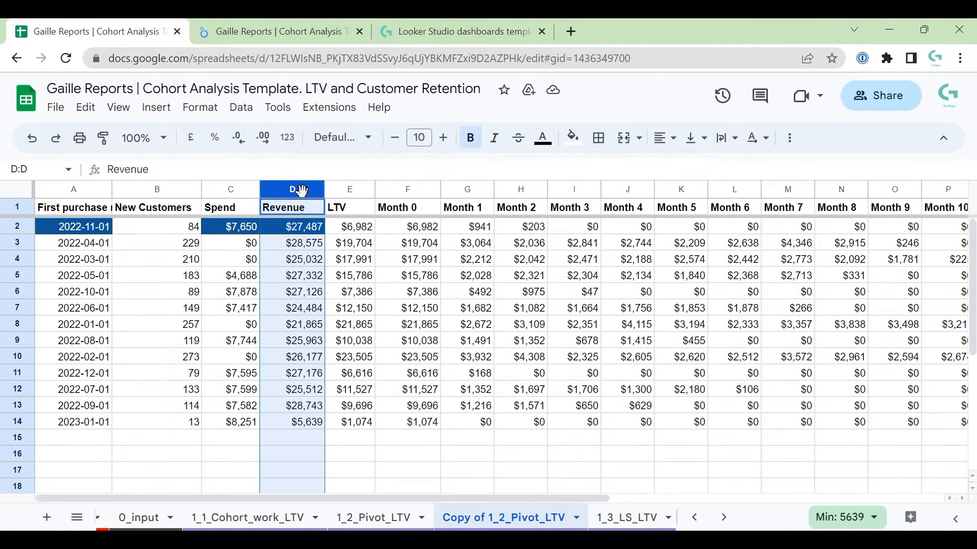
pyautogui.click(239, 190)
pyautogui.click(410, 191)
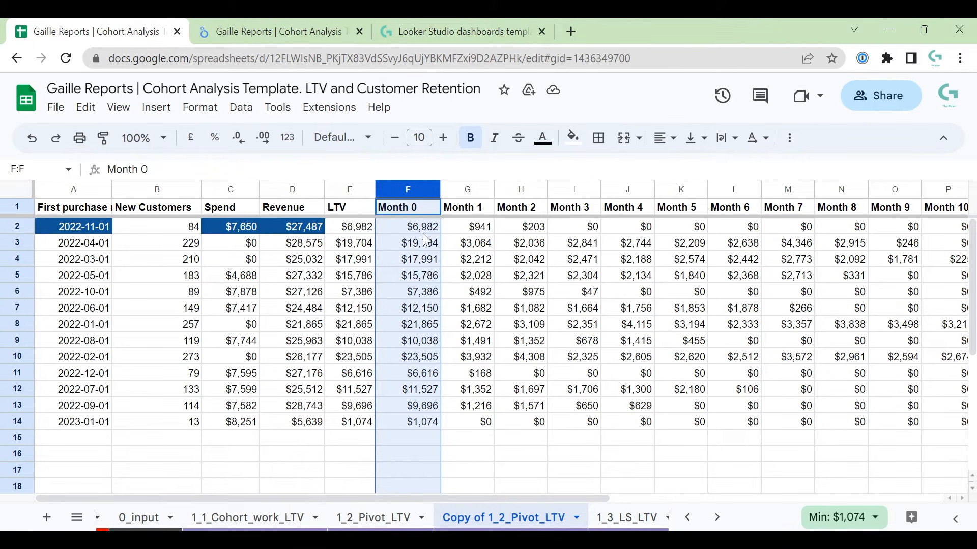
pyautogui.click(734, 278)
pyautogui.click(724, 259)
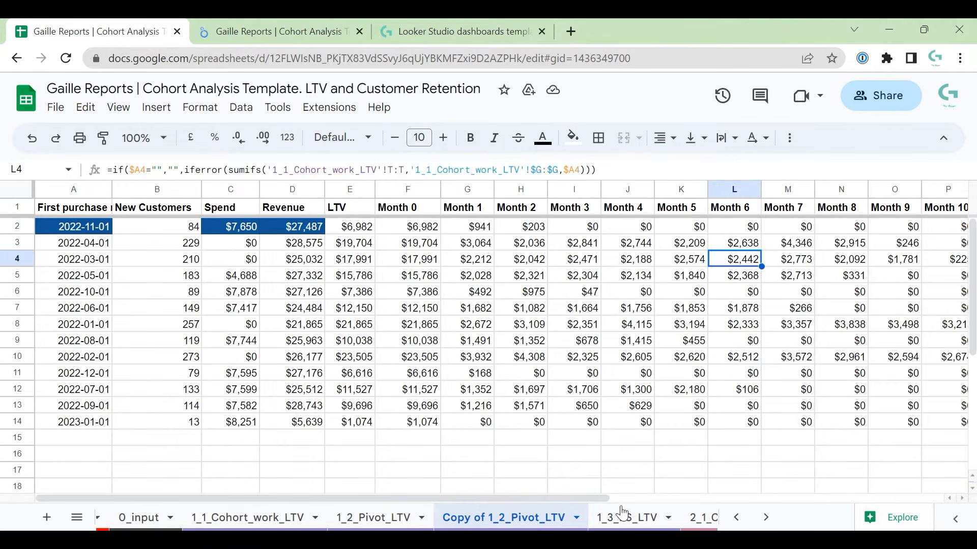
# Delete the duplicated sheet Copy of 1_2_Pivot_LTV
pyautogui.rightClick(548, 525)
pyautogui.click(453, 250)
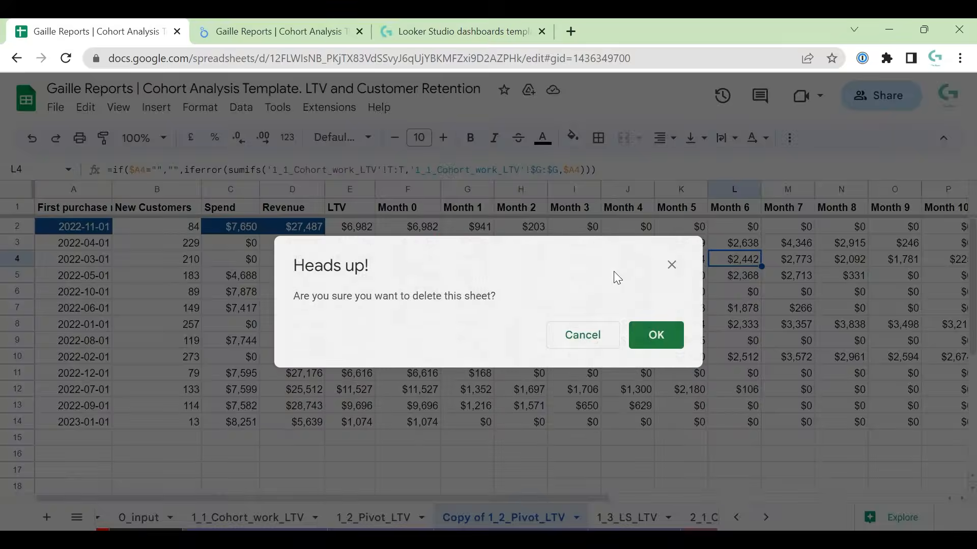
pyautogui.click(651, 330)
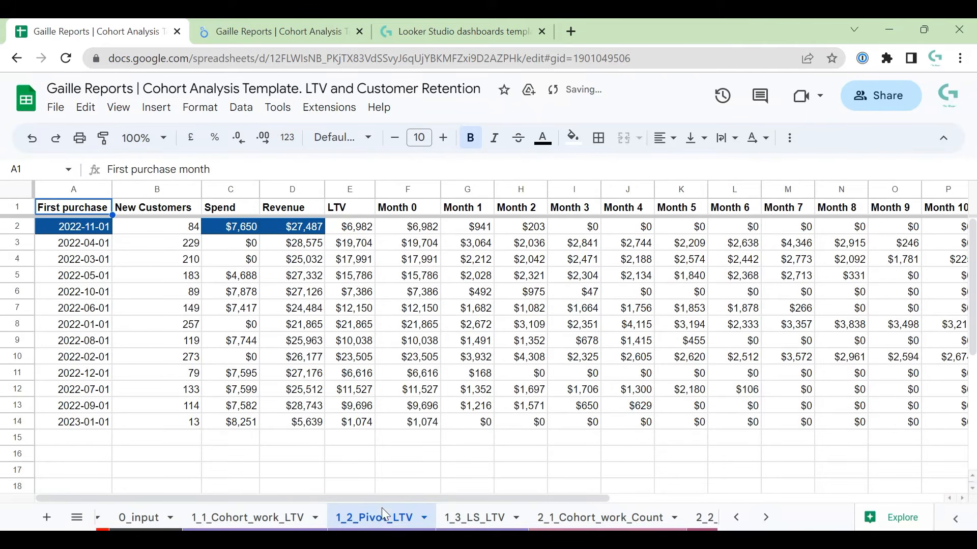
# View the month column formula in Q3 of 1_1_Cohort_work_LTV and return to 1_2_Pivot_LTV
pyautogui.click(257, 519)
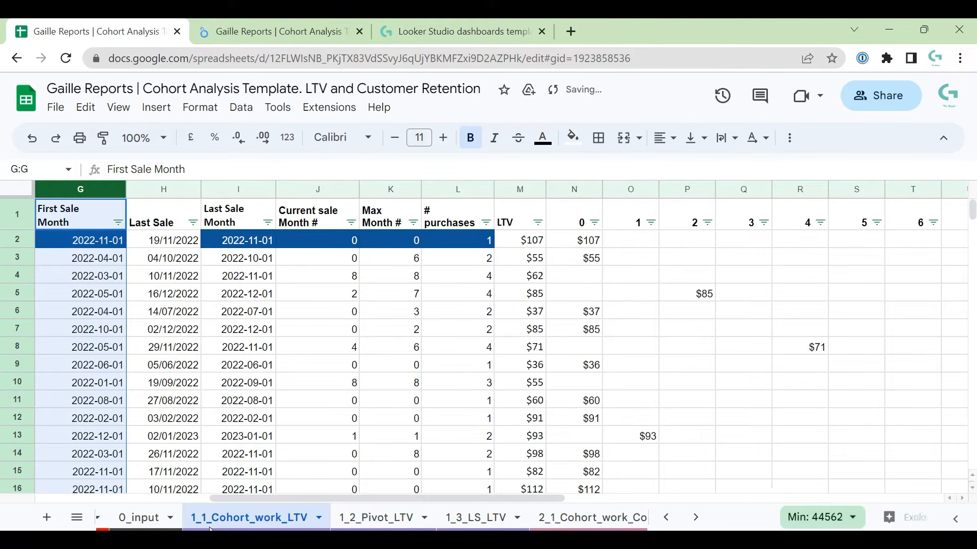
pyautogui.click(765, 259)
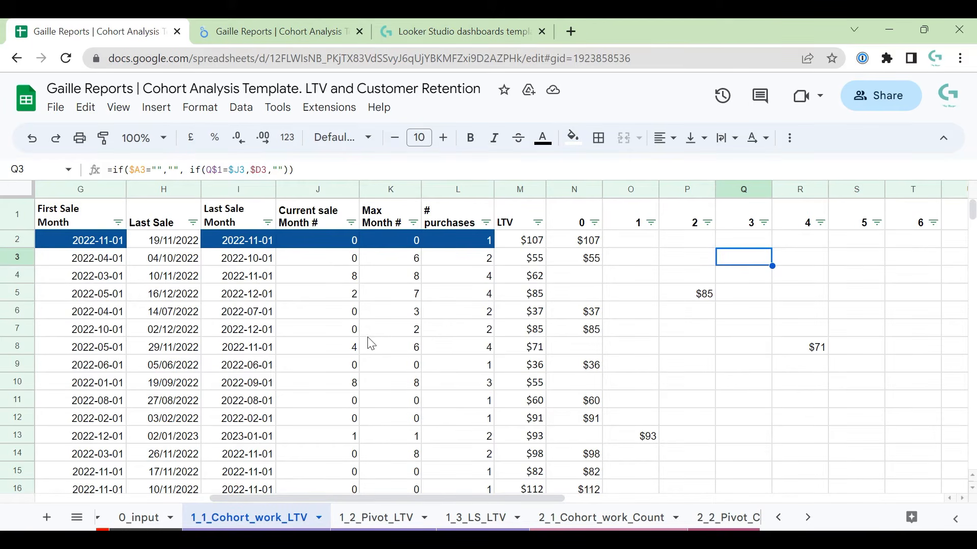
pyautogui.click(376, 517)
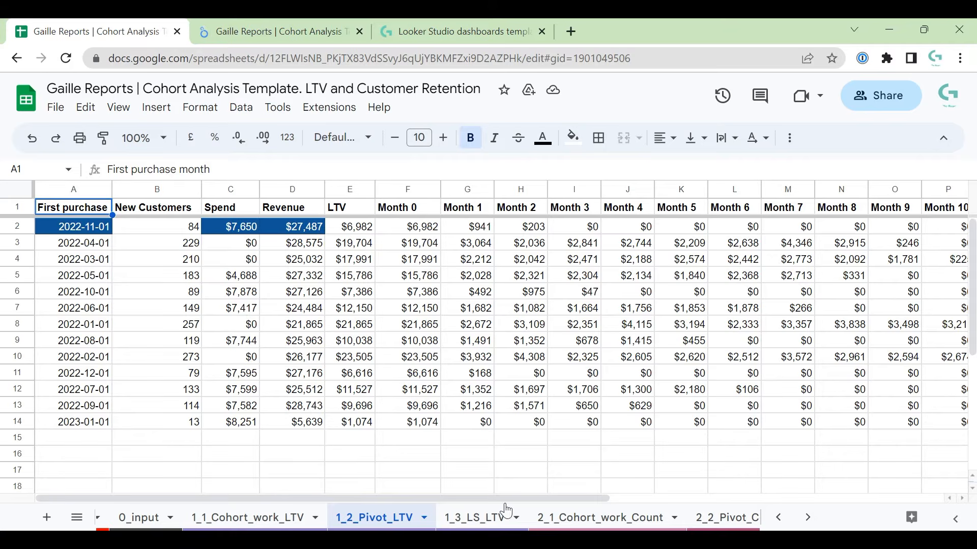
# Compare the month columns of the 1_3_LS_LTV sheet with those of 1_2_Pivot_LTV, ending on 1_3_LS_LTV
pyautogui.click(480, 518)
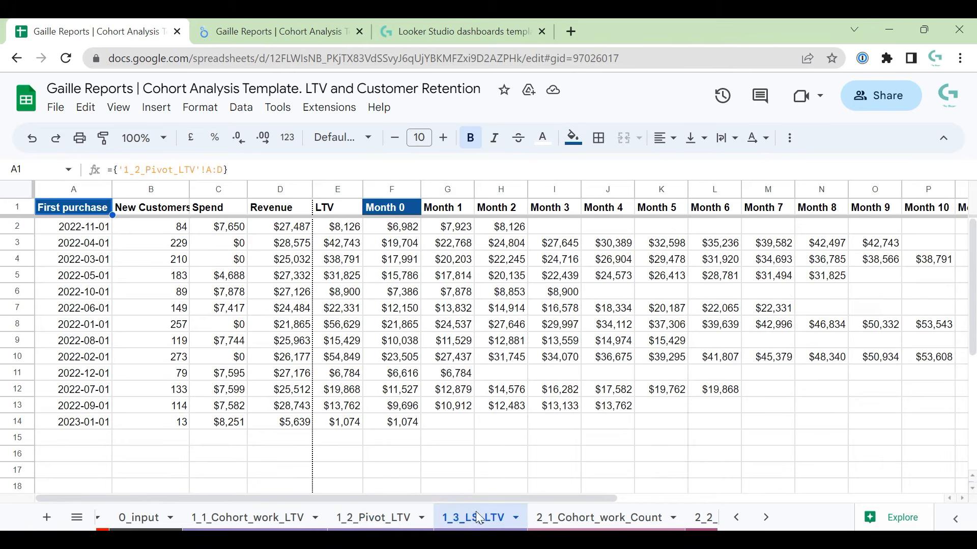
pyautogui.click(368, 519)
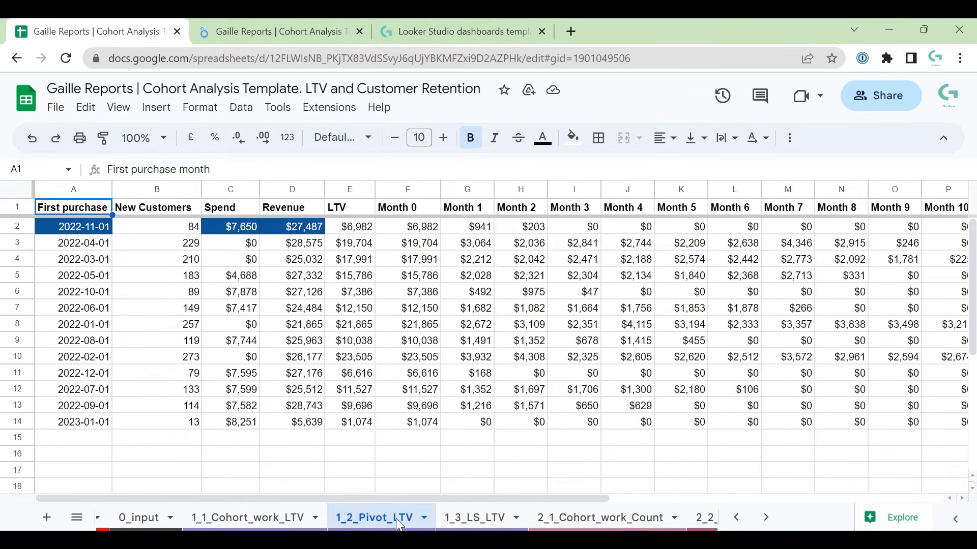
pyautogui.click(468, 524)
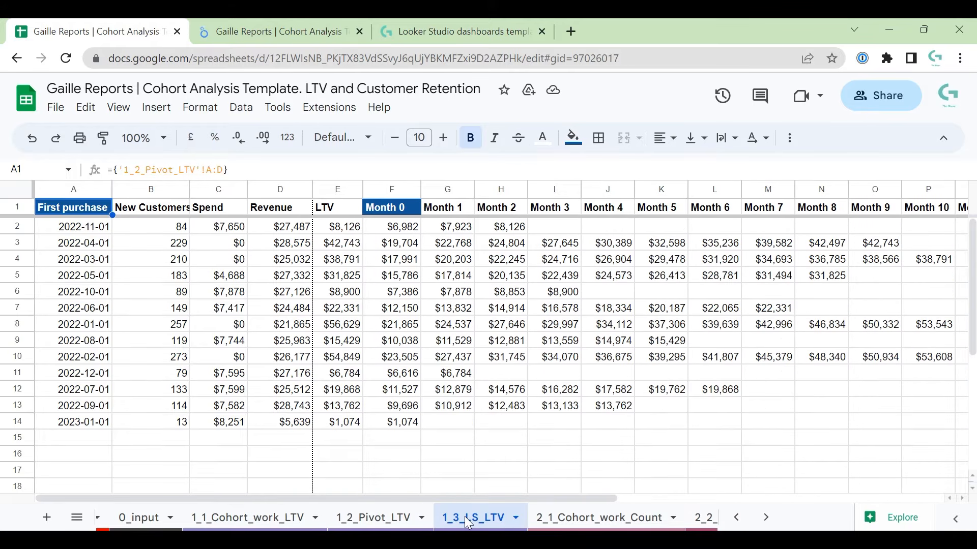
# Examine the curly-brace array formula in A1 that references columns A:D of 1_2_Pivot_LTV, leaving it unedited
pyautogui.click(79, 211)
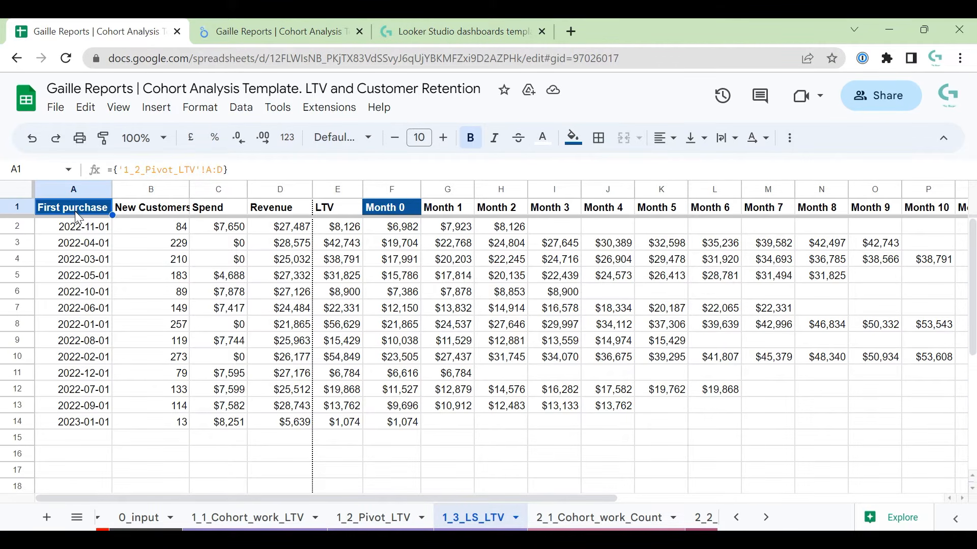
pyautogui.doubleClick(114, 170)
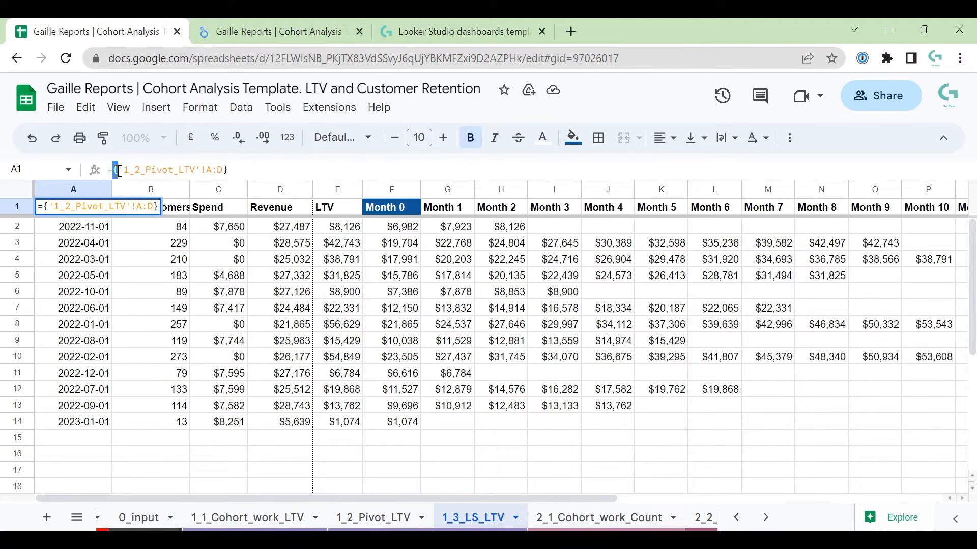
pyautogui.click(224, 170)
pyautogui.press('Escape')
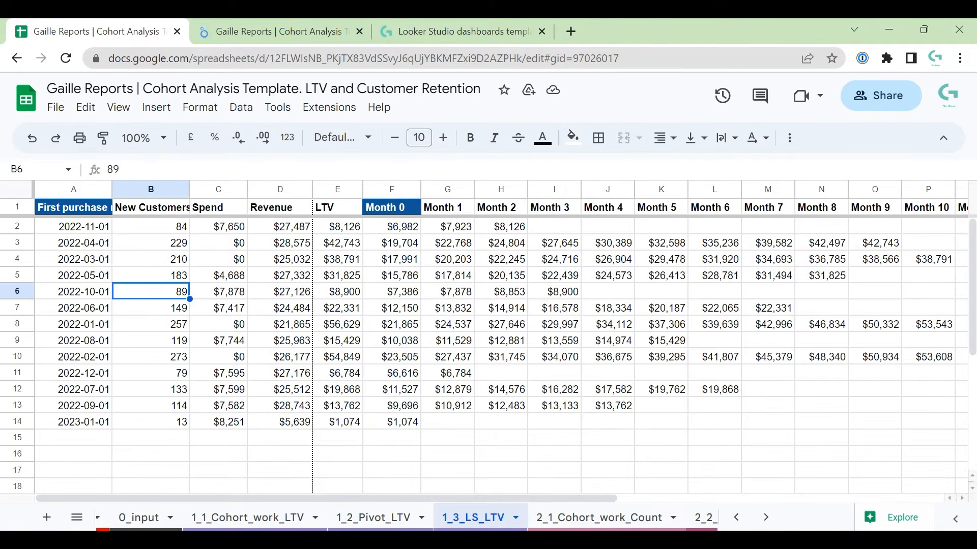
# Review the source columns A to D in 1_2_Pivot_LTV that the array formula pulls from
pyautogui.click(402, 522)
pyautogui.click(80, 248)
pyautogui.press('Right')
pyautogui.press('Right')
pyautogui.press('Right')
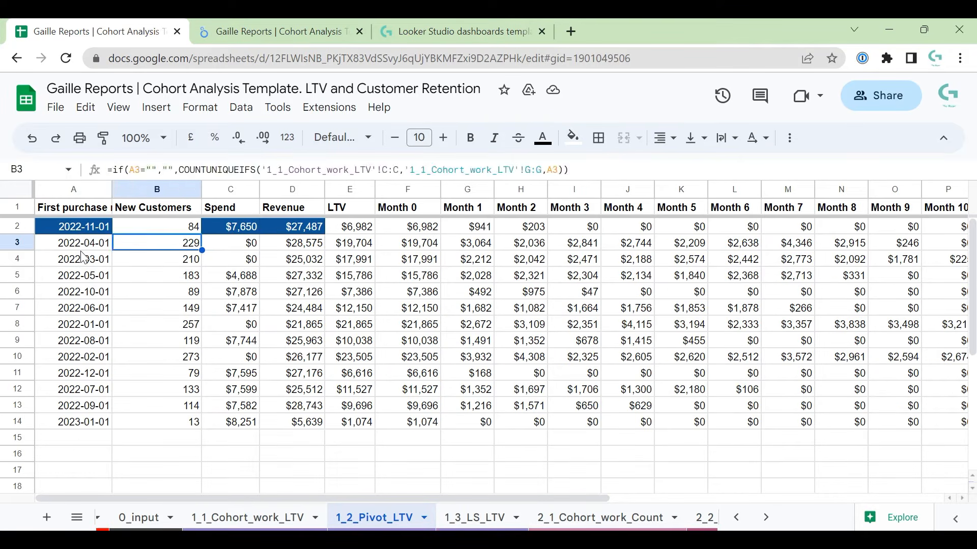
pyautogui.moveTo(69, 193); pyautogui.dragTo(282, 267)
# Go back to 1_3_LS_LTV and compare the A1 array formula with the New Customers and Spend values it fills
pyautogui.click(458, 518)
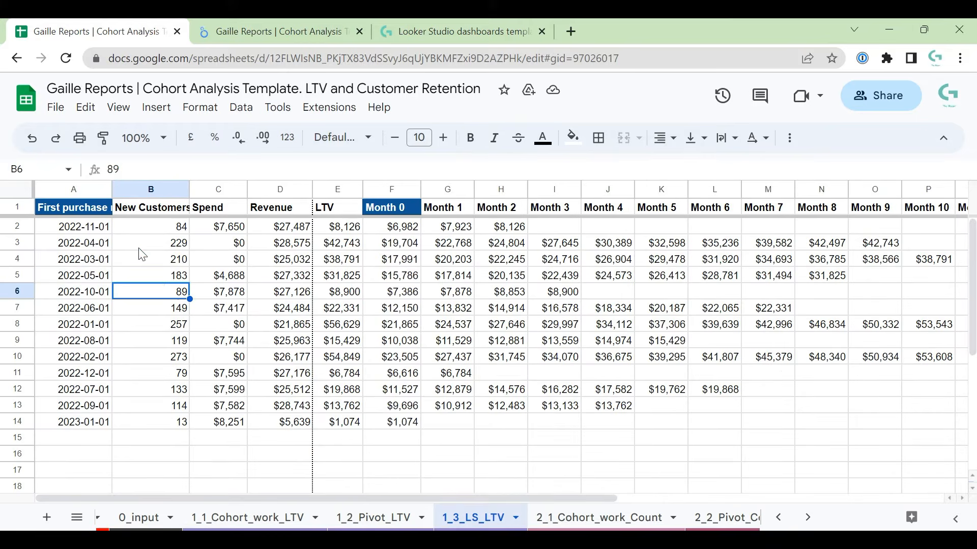
pyautogui.click(152, 275)
pyautogui.click(91, 212)
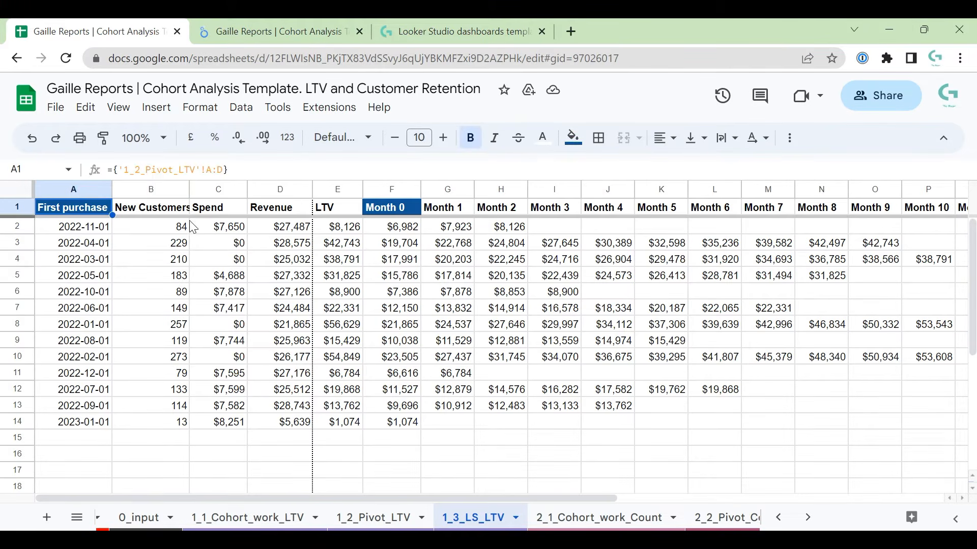
pyautogui.click(227, 227)
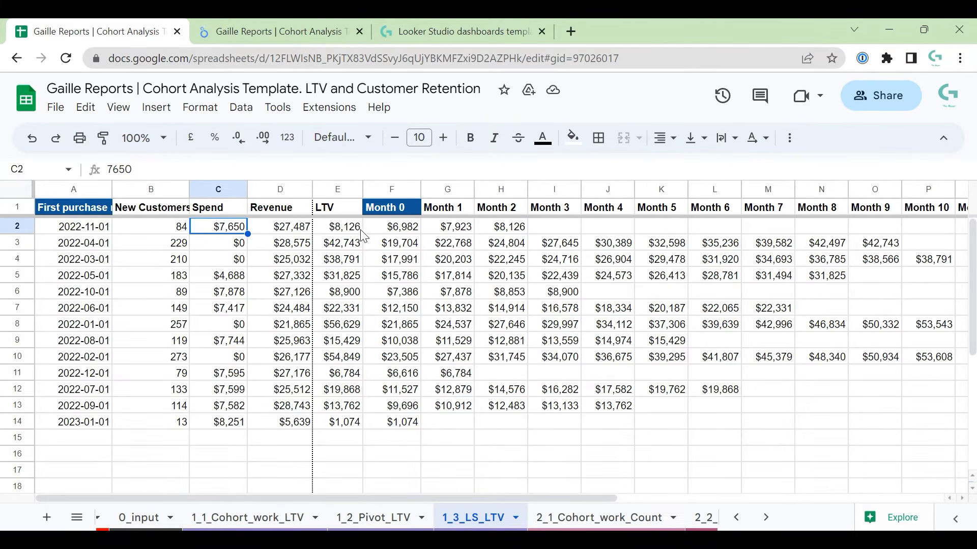
# Examine the LTV column and its IF and MAX formula in E2 of 1_3_LS_LTV
pyautogui.click(343, 229)
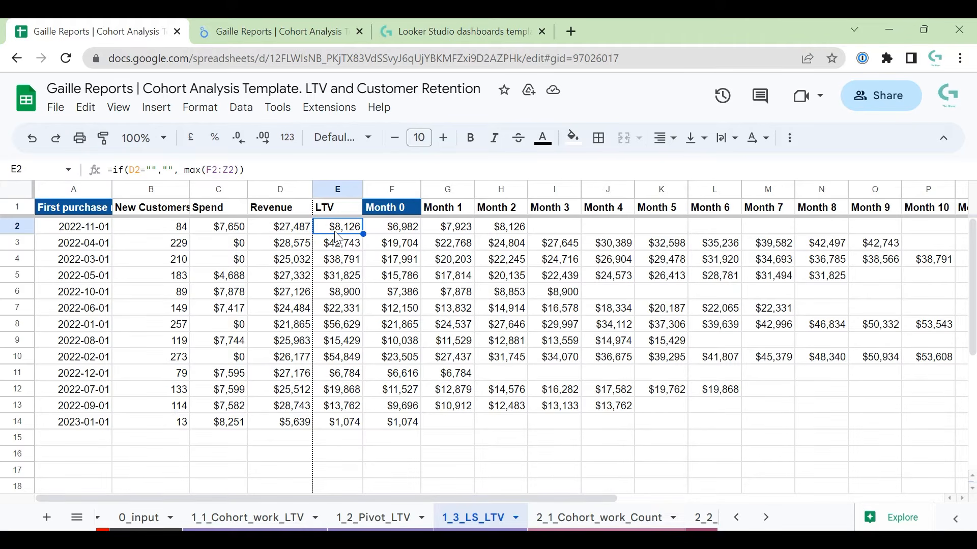
pyautogui.click(334, 196)
pyautogui.click(342, 232)
pyautogui.rightClick(342, 233)
pyautogui.press('Escape')
# Inspect the row 2 SUMIFS formulas for Month 0, Month 1 and Month 2 in 1_2_Pivot_LTV
pyautogui.click(394, 519)
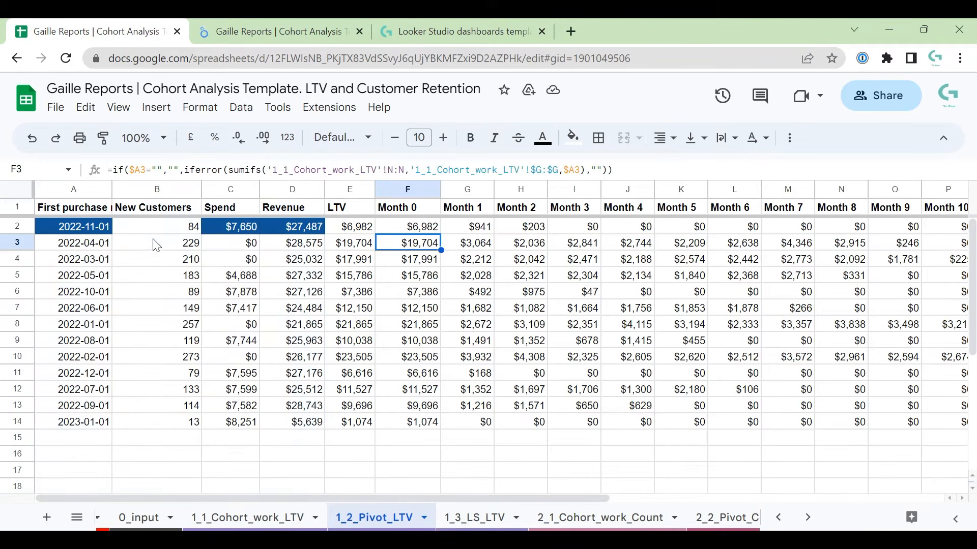
pyautogui.click(435, 231)
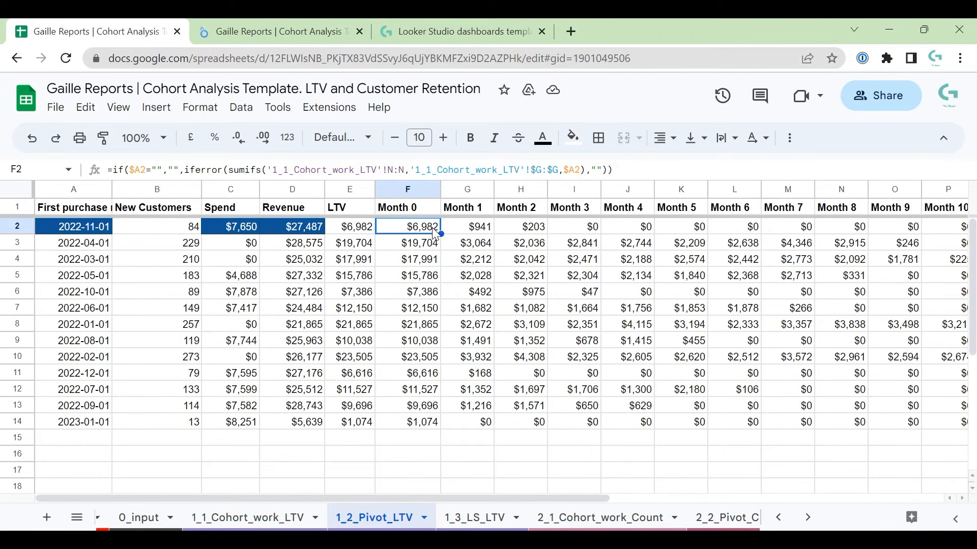
pyautogui.click(475, 230)
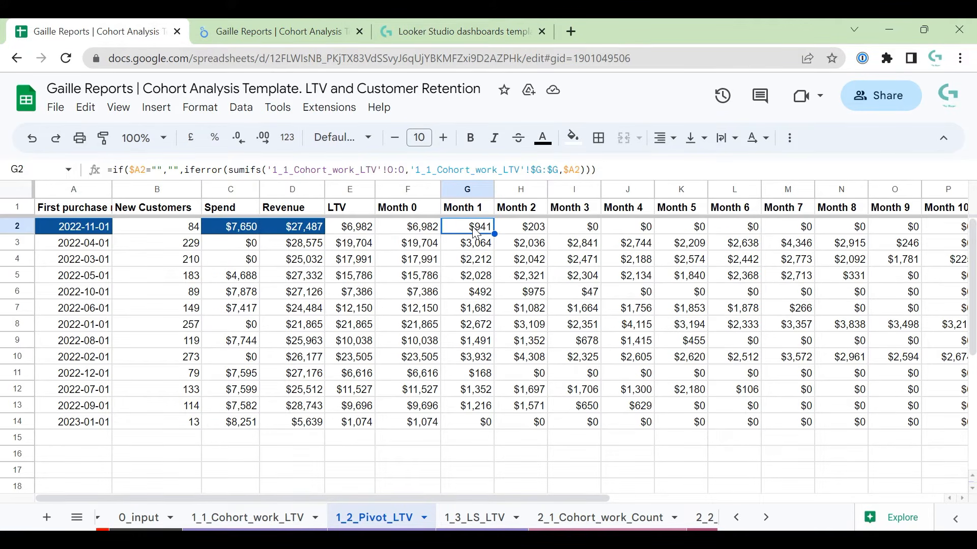
pyautogui.click(534, 231)
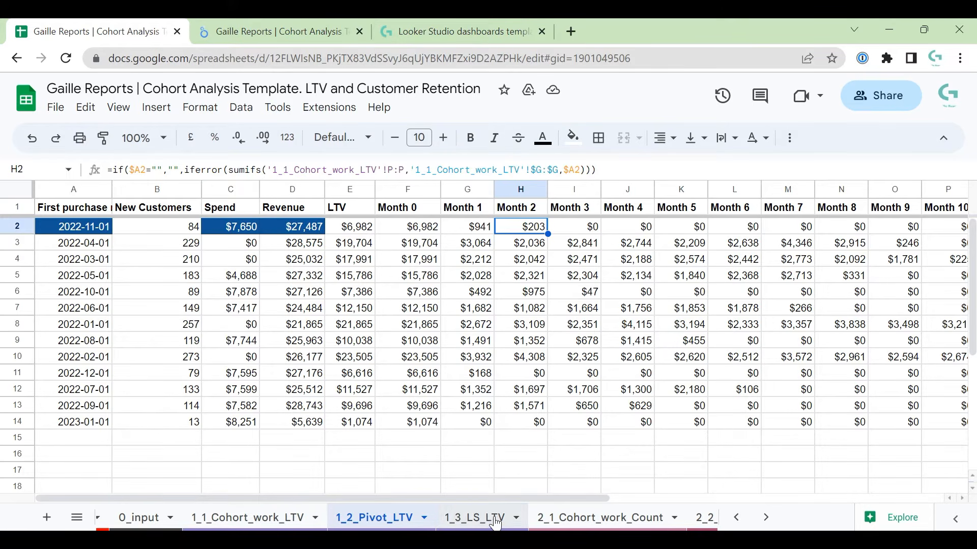
# Return to 1_3_LS_LTV and examine the MAX part of the E2 formula against the LTV and Month 0 values
pyautogui.click(478, 517)
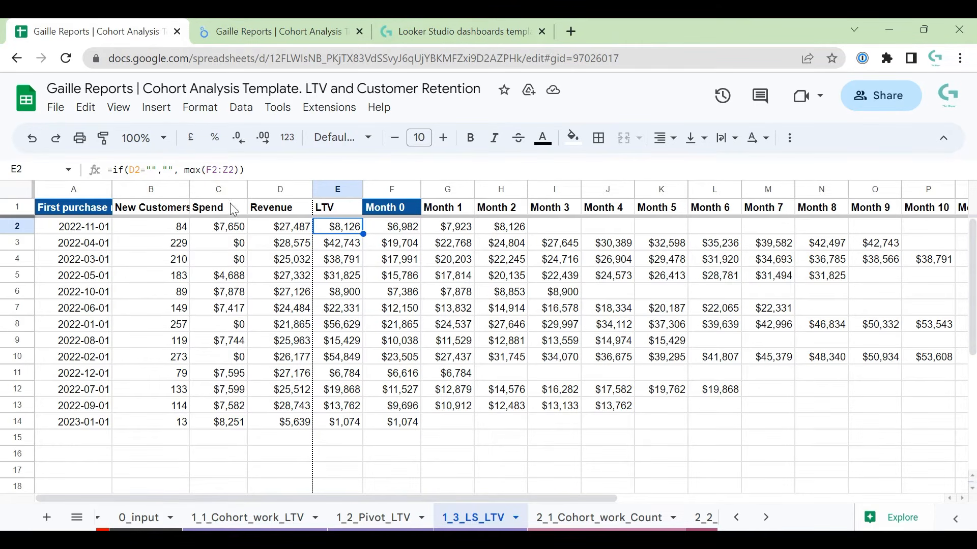
pyautogui.moveTo(185, 170); pyautogui.dragTo(242, 170)
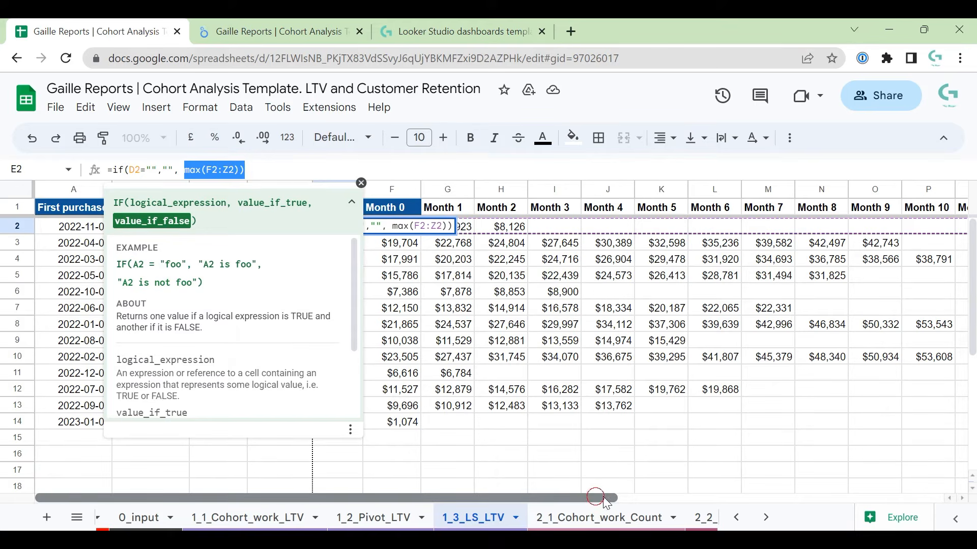
pyautogui.moveTo(588, 499); pyautogui.dragTo(590, 452)
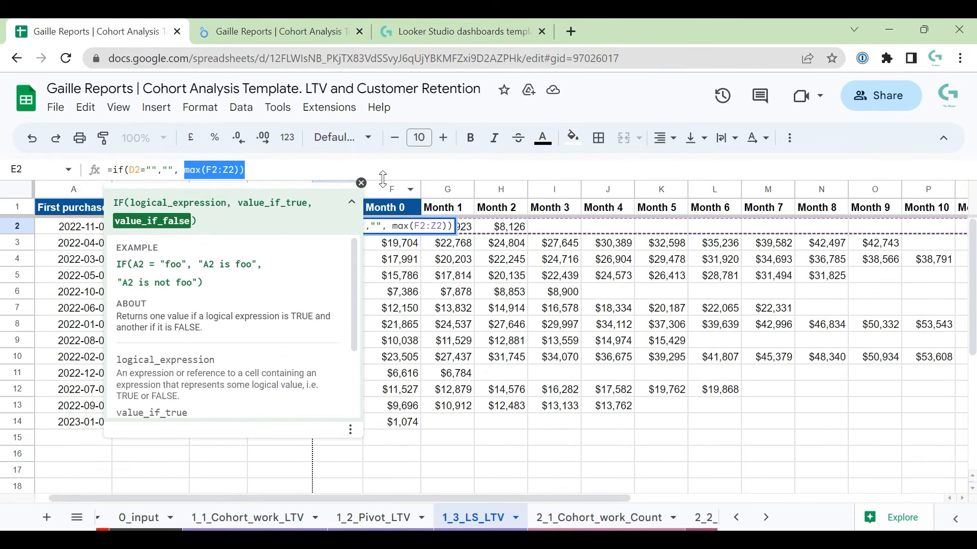
pyautogui.press('Escape')
pyautogui.click(340, 245)
pyautogui.moveTo(356, 345); pyautogui.dragTo(343, 422)
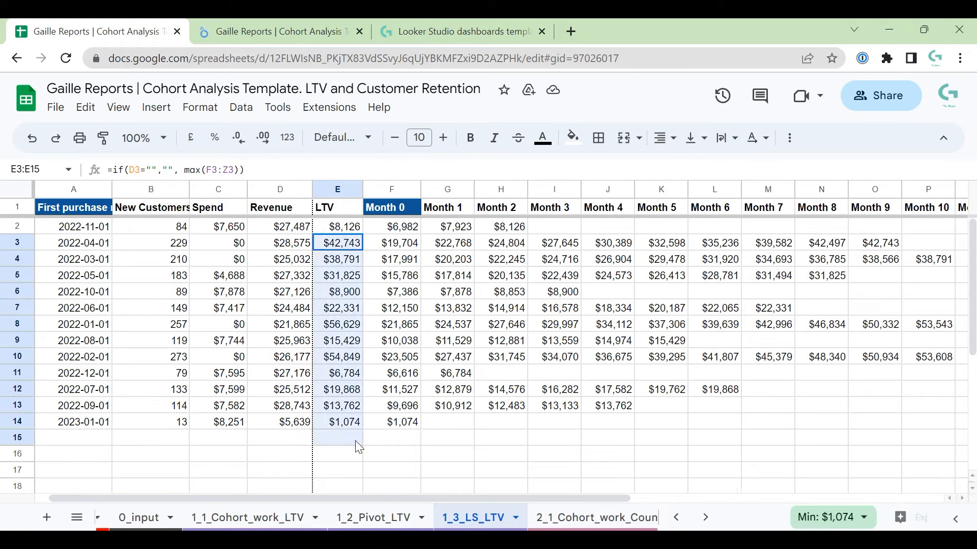
pyautogui.click(396, 424)
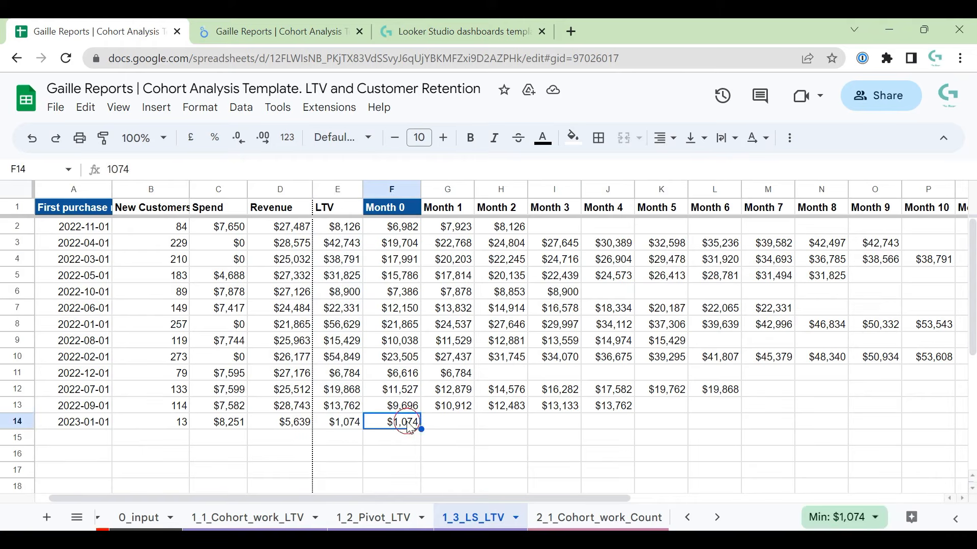
# Inspect the Month 0 array formula in F1 of 1_3_LS_LTV and its source column F in 1_2_Pivot_LTV
pyautogui.click(388, 209)
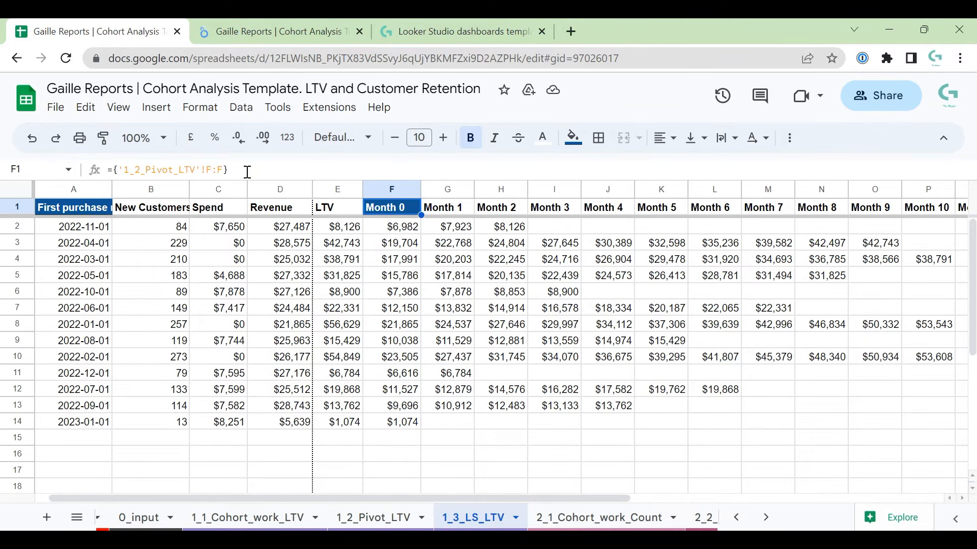
pyautogui.moveTo(248, 169); pyautogui.dragTo(114, 169)
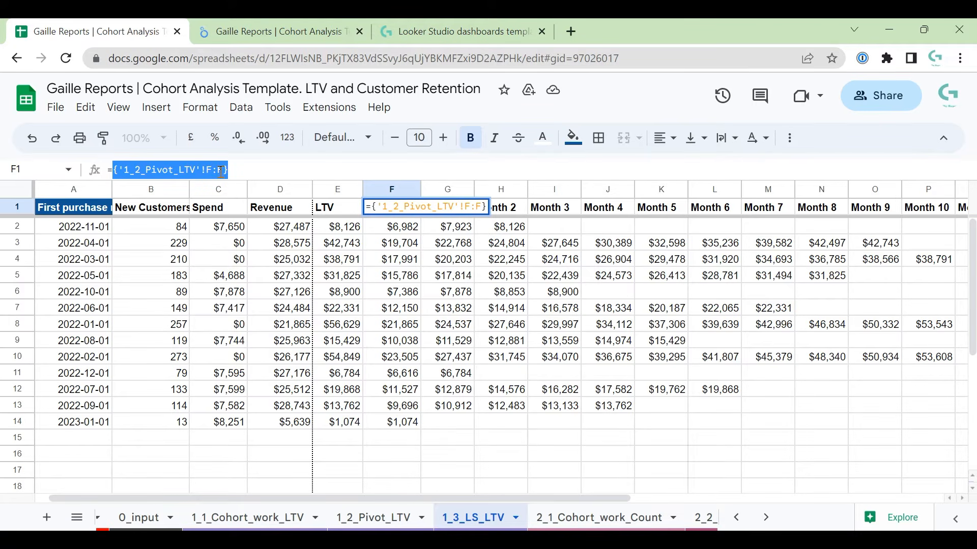
pyautogui.press('Escape')
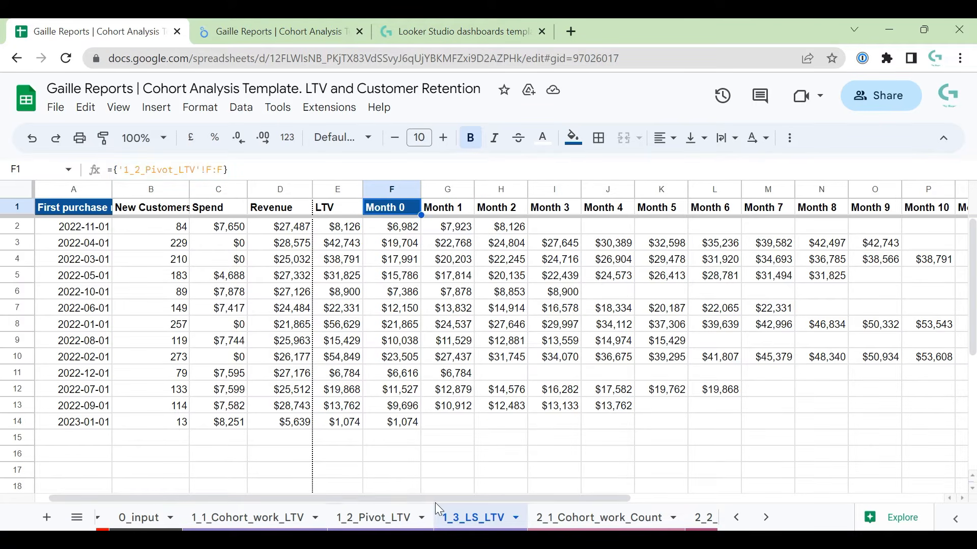
pyautogui.click(377, 518)
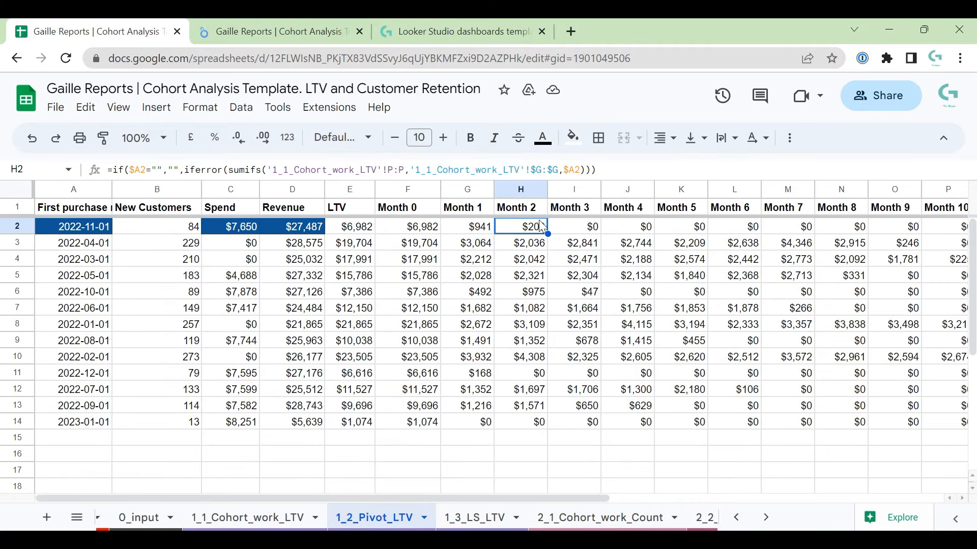
pyautogui.click(410, 191)
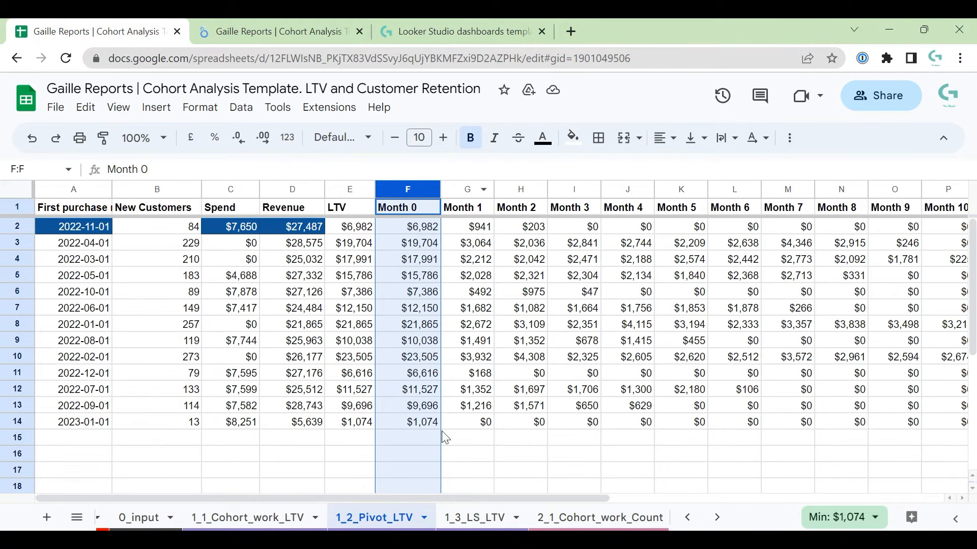
# Go back to 1_3_LS_LTV and review the curly braces enclosing the column reference in F1
pyautogui.click(467, 518)
pyautogui.click(383, 210)
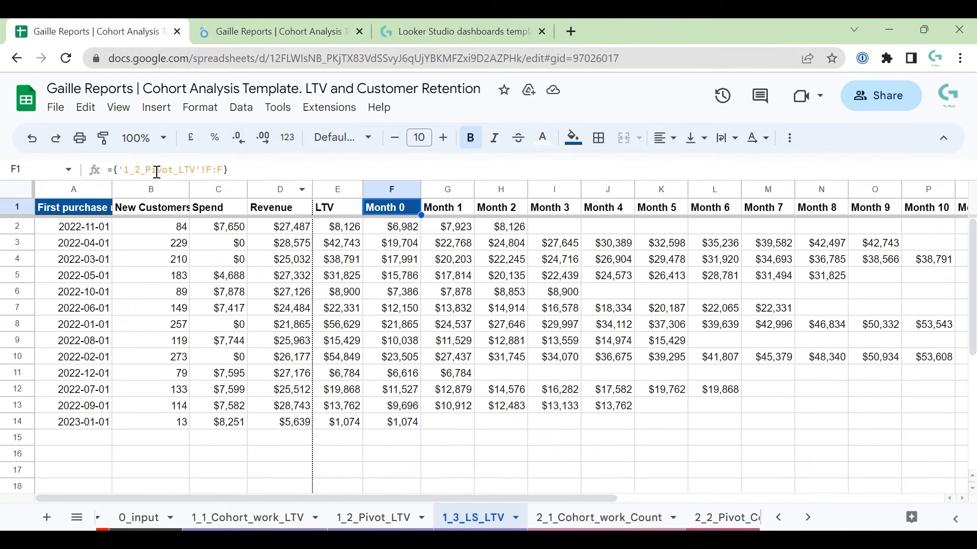
pyautogui.moveTo(115, 171); pyautogui.dragTo(124, 169)
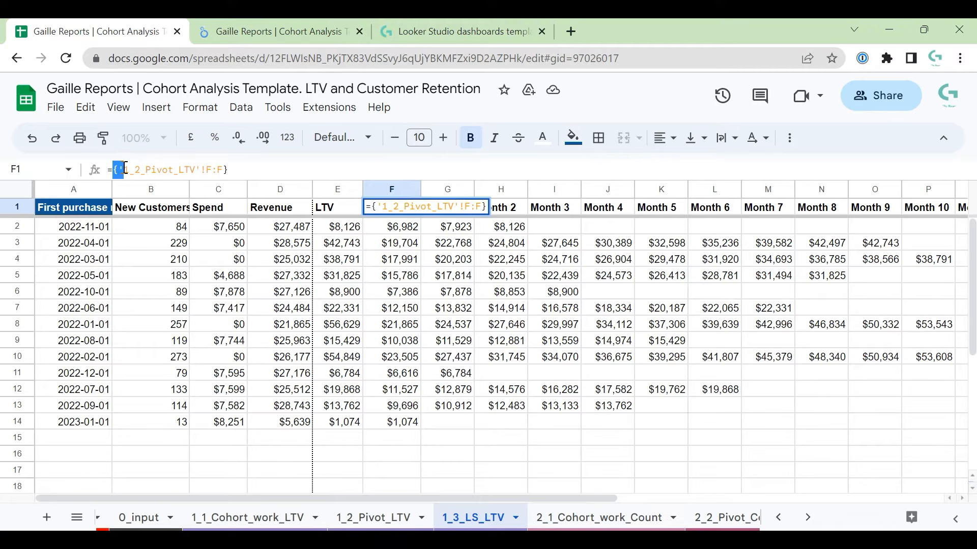
pyautogui.click(224, 171)
pyautogui.press('Escape')
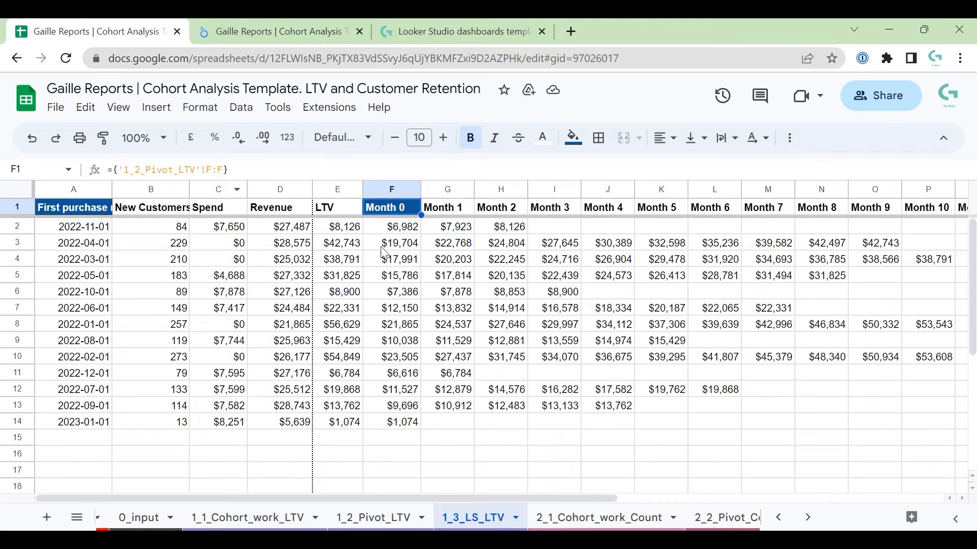
# Shade columns A to D and column F of 1_3_LS_LTV light gray
pyautogui.click(392, 188)
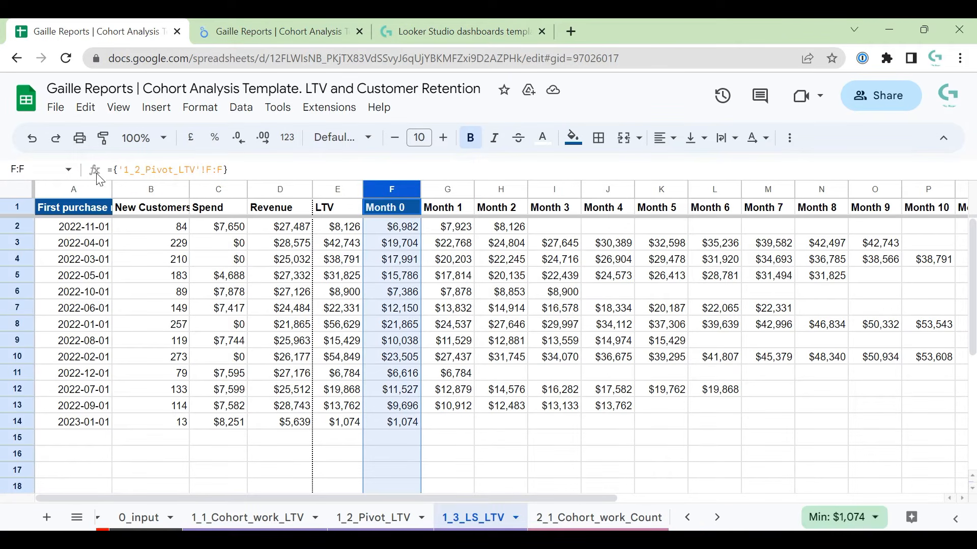
pyautogui.moveTo(76, 189); pyautogui.dragTo(275, 203)
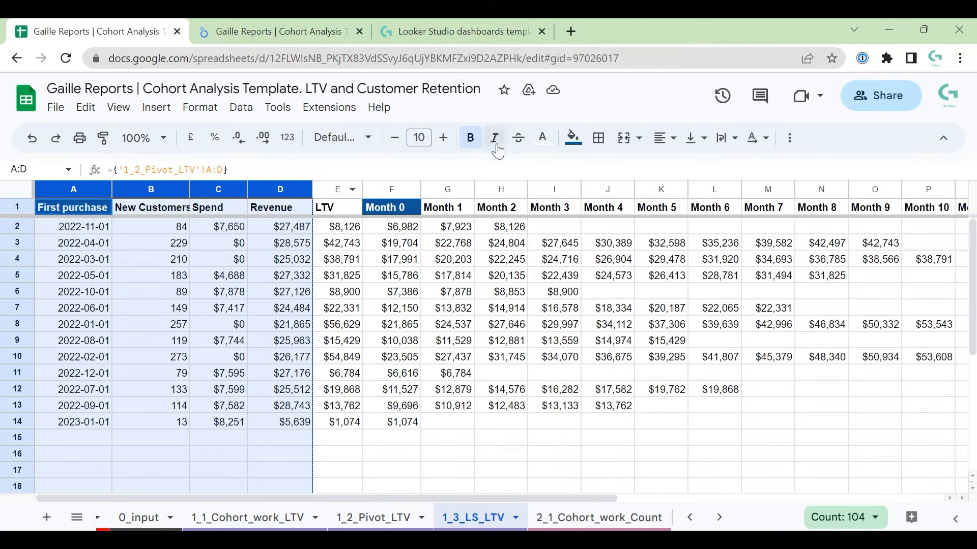
pyautogui.click(573, 138)
pyautogui.click(708, 191)
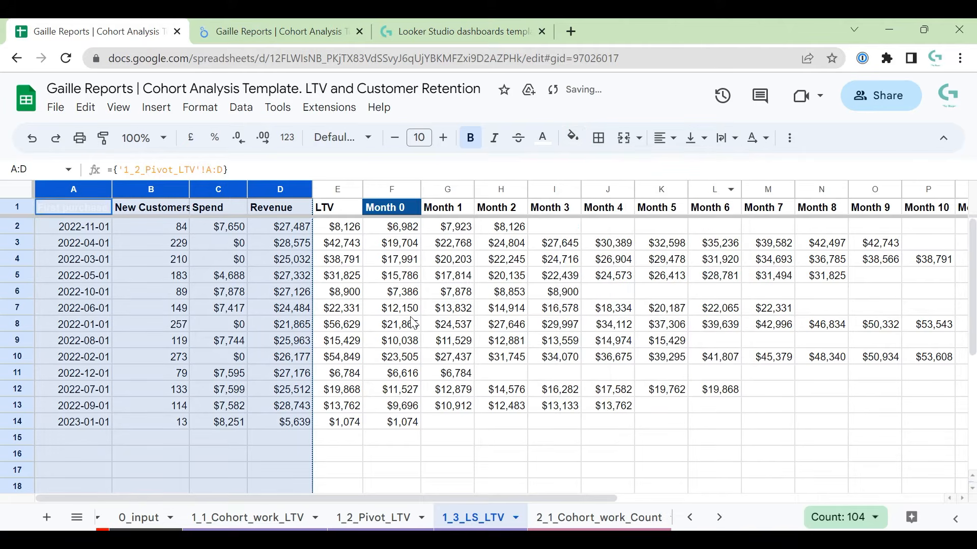
pyautogui.click(410, 315)
pyautogui.click(391, 189)
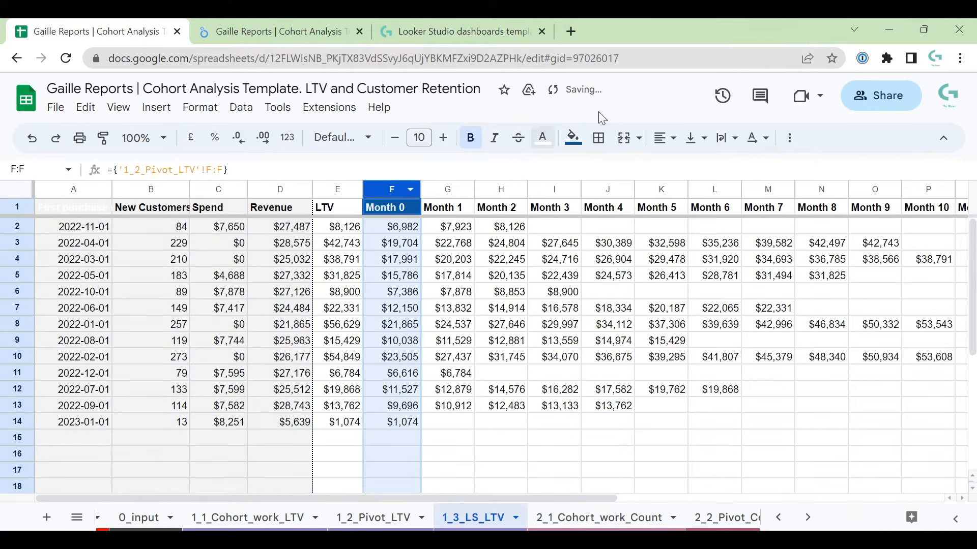
pyautogui.click(573, 138)
pyautogui.click(719, 195)
pyautogui.click(501, 259)
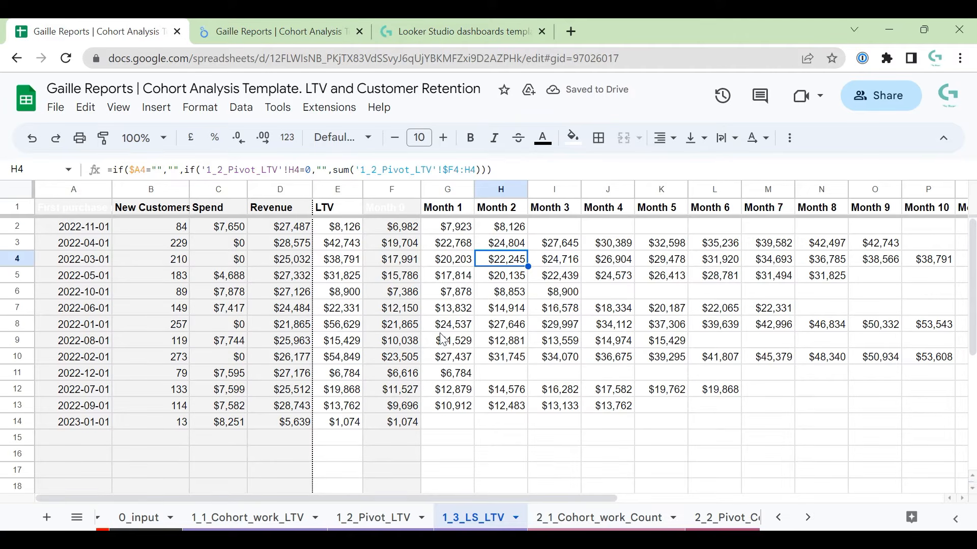
# Compare the Month 0 and Month 1 values in row 2 of 1_3_LS_LTV with Month 1 in 1_2_Pivot_LTV
pyautogui.click(451, 228)
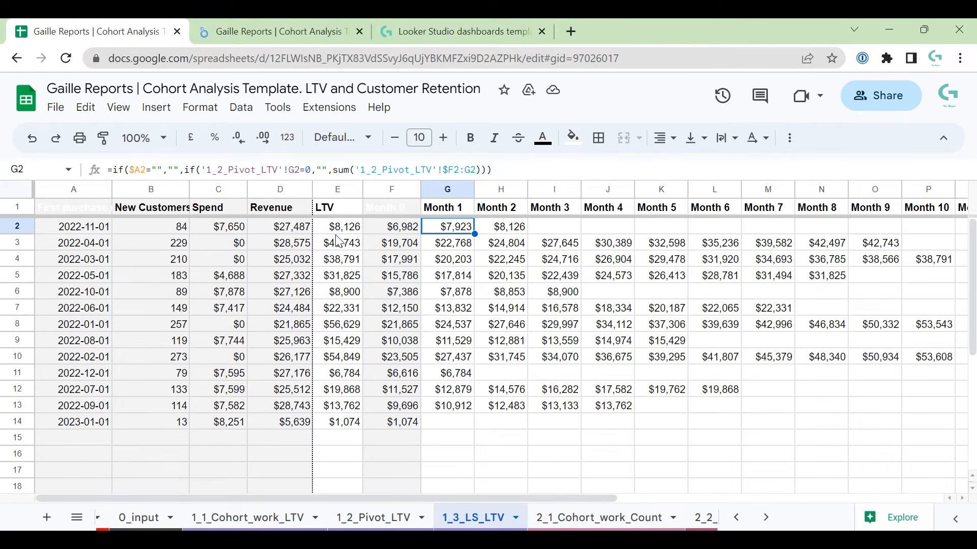
pyautogui.click(408, 230)
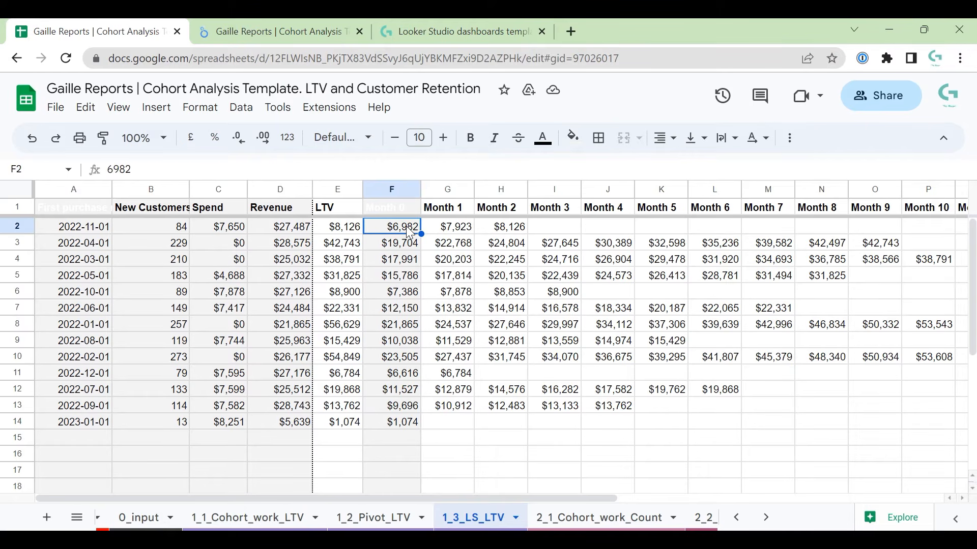
pyautogui.click(367, 521)
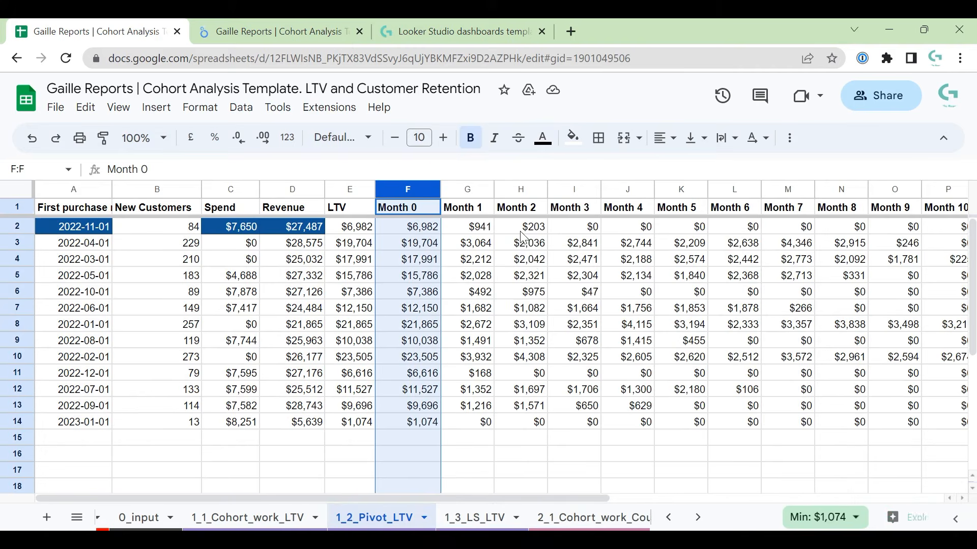
pyautogui.click(485, 232)
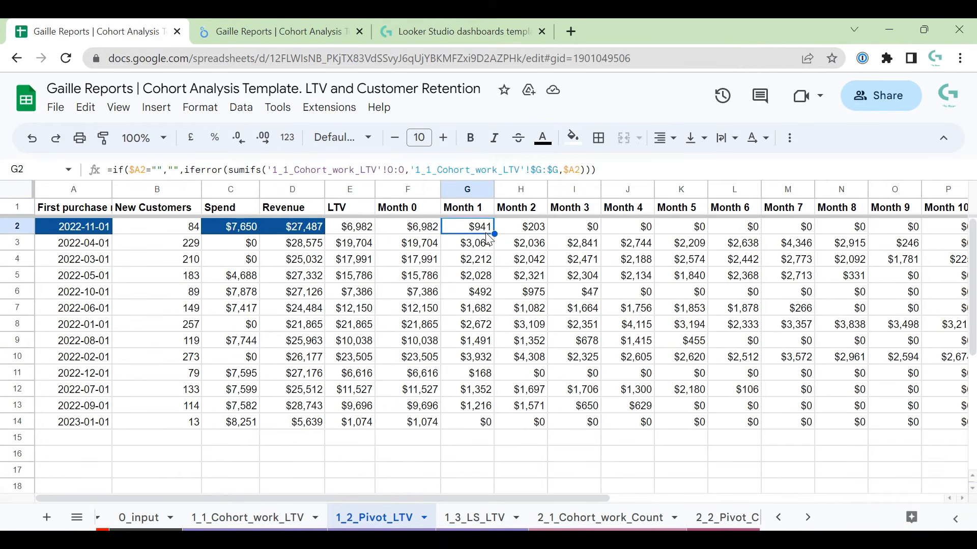
pyautogui.click(474, 518)
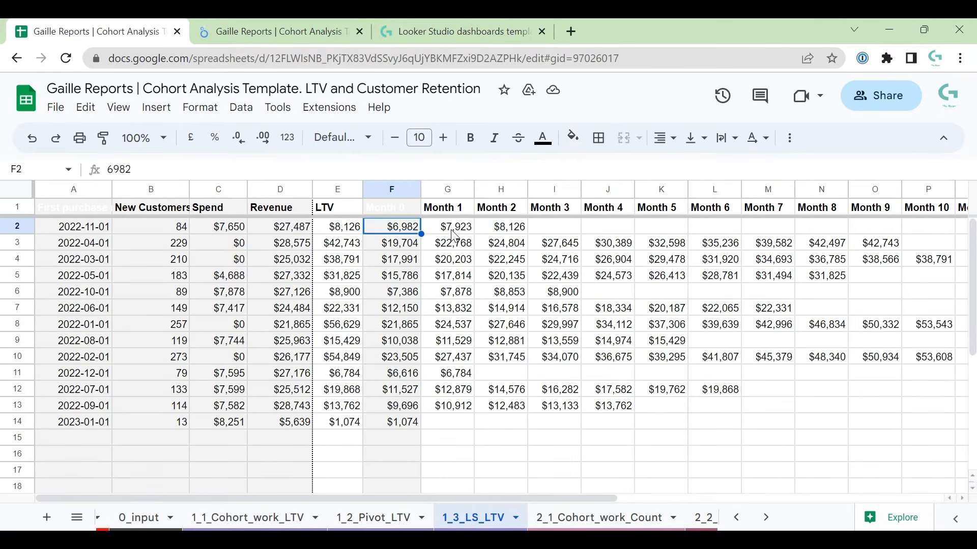
pyautogui.click(451, 230)
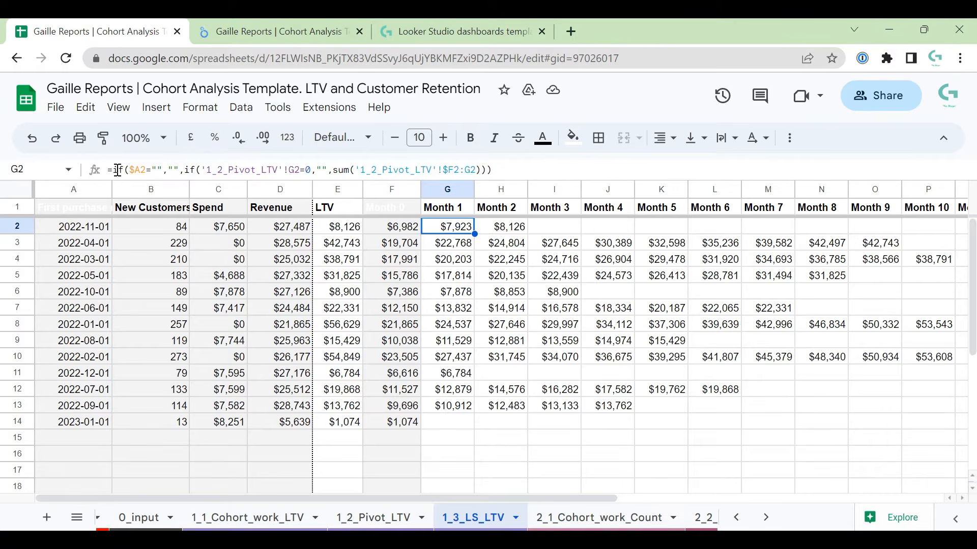
# Undo the light gray shading on columns A to D and column F of 1_3_LS_LTV
pyautogui.moveTo(88, 195); pyautogui.dragTo(280, 189)
pyautogui.click(573, 137)
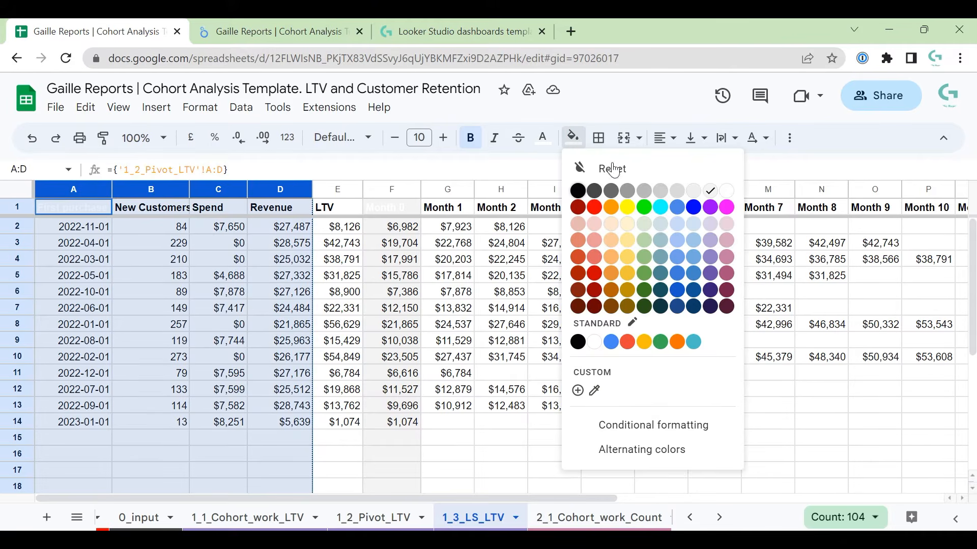
pyautogui.click(492, 286)
pyautogui.hotkey('ctrl', 'z')
pyautogui.hotkey('ctrl', 'z')
pyautogui.click(464, 277)
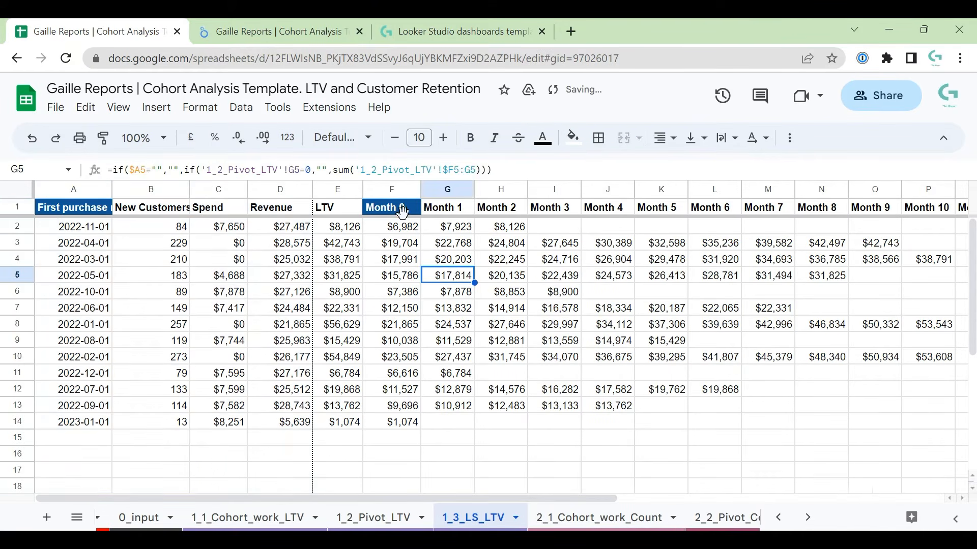
# Examine the outer IF test on $A2 in the G2 formula and the first purchase date in A2 that it checks
pyautogui.click(452, 230)
pyautogui.click(142, 169)
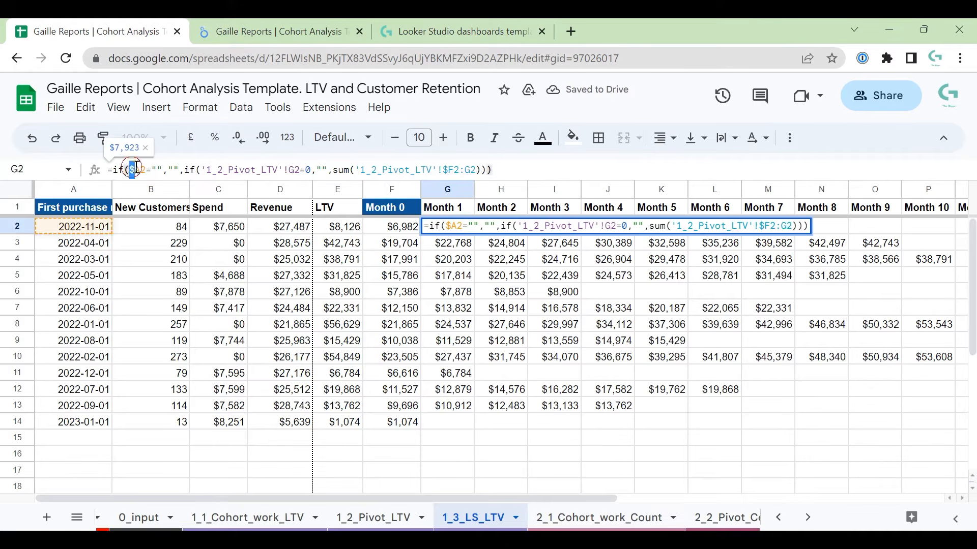
pyautogui.click(176, 171)
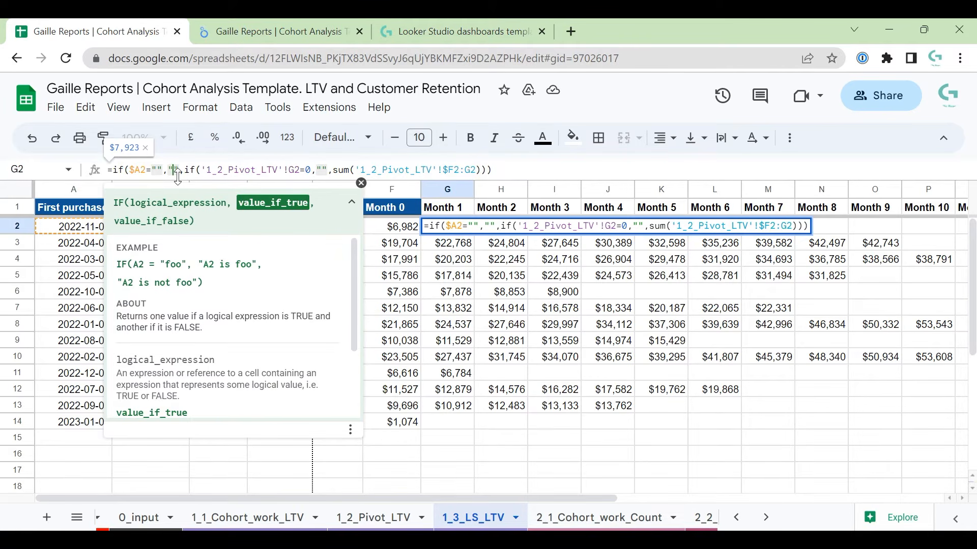
pyautogui.press('Escape')
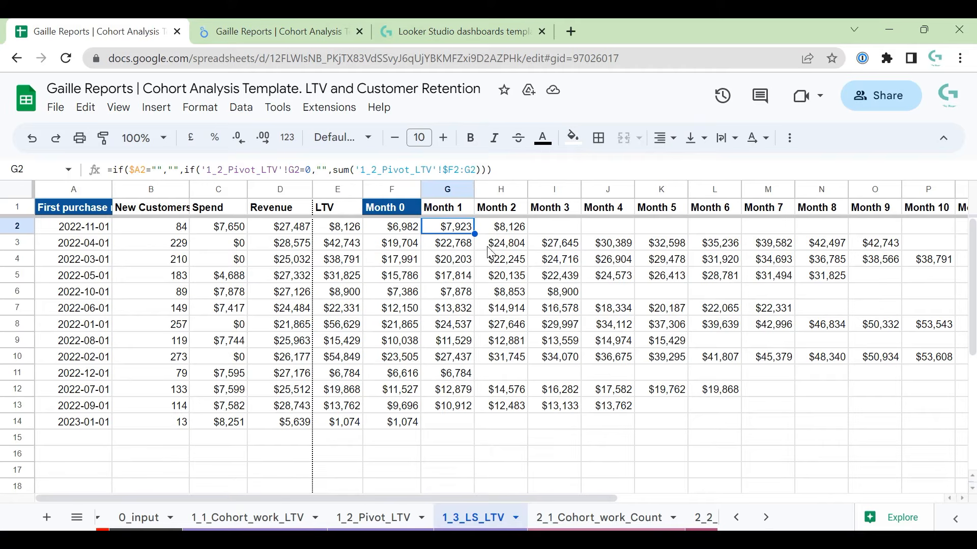
pyautogui.scroll(-5, 453, 455)
pyautogui.scroll(5, 453, 455)
pyautogui.click(470, 229)
pyautogui.click(103, 230)
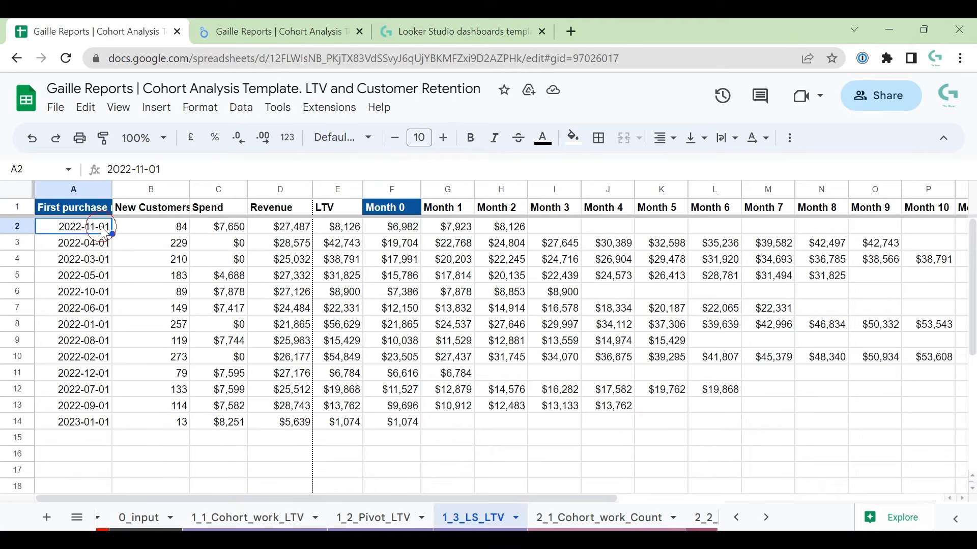
# Examine the inner IF test '1_2_Pivot_LTV'!G2=0 in the G2 formula and the 1_2_Pivot_LTV cell it checks
pyautogui.click(451, 226)
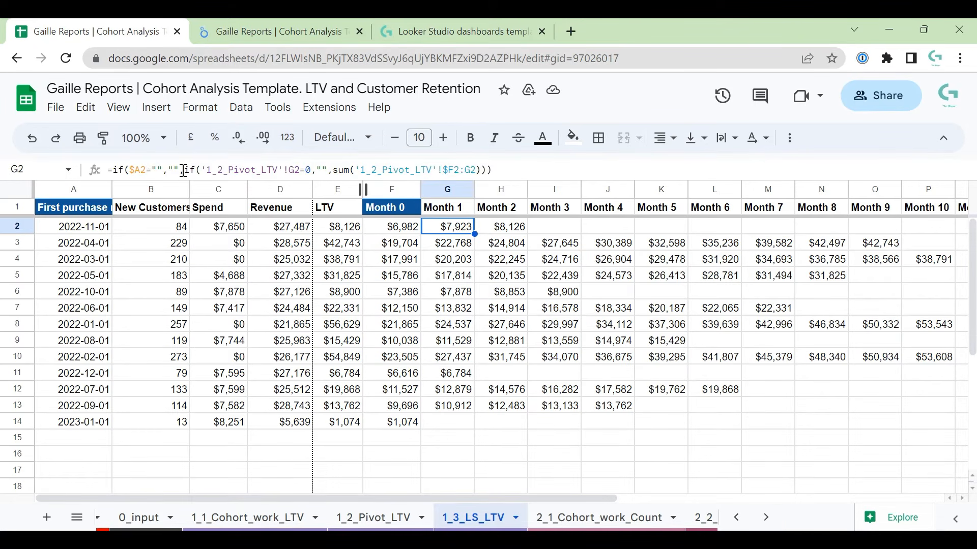
pyautogui.moveTo(185, 170); pyautogui.dragTo(309, 170)
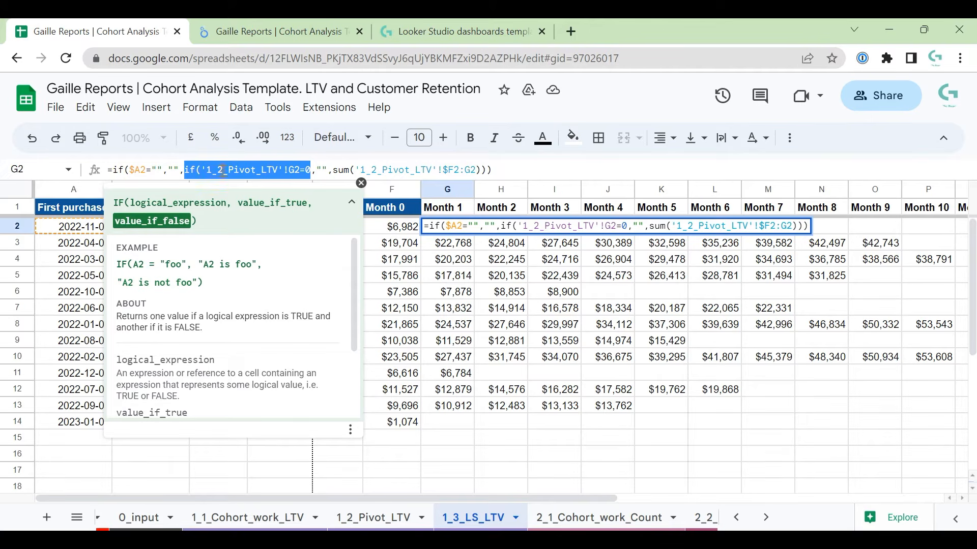
pyautogui.click(363, 518)
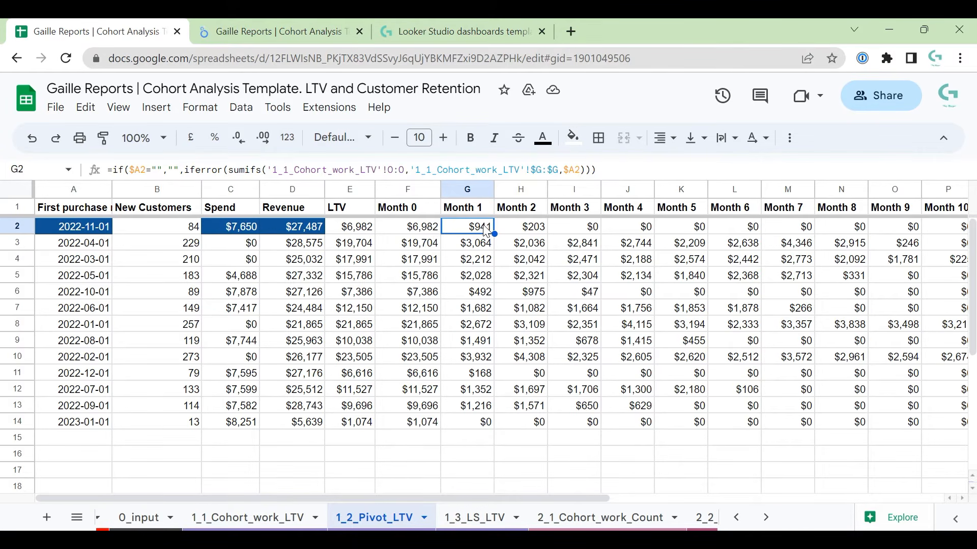
pyautogui.click(481, 517)
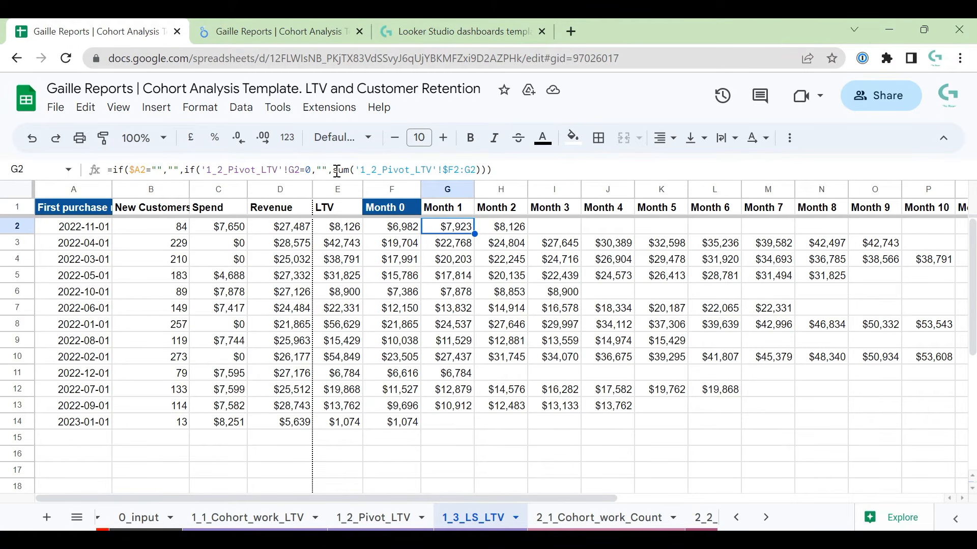
# Examine the SUM part of the G2 formula and the F2:G2 range in 1_2_Pivot_LTV that it adds up
pyautogui.moveTo(334, 170); pyautogui.dragTo(483, 170)
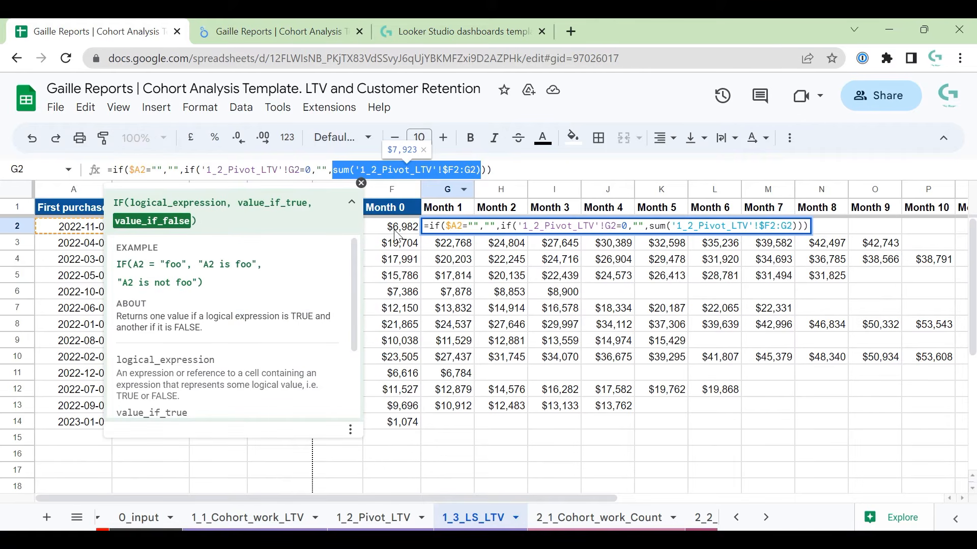
pyautogui.click(381, 519)
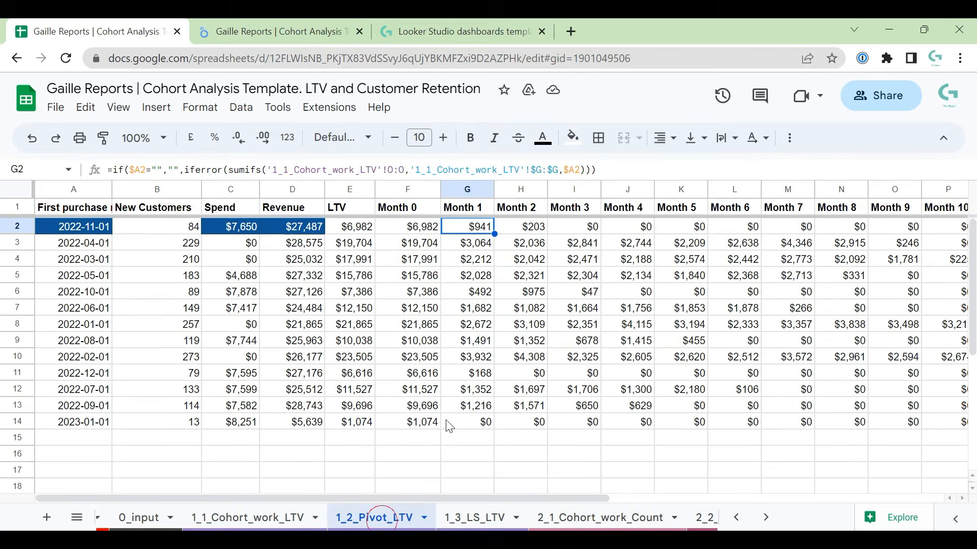
pyautogui.moveTo(425, 227); pyautogui.dragTo(469, 229)
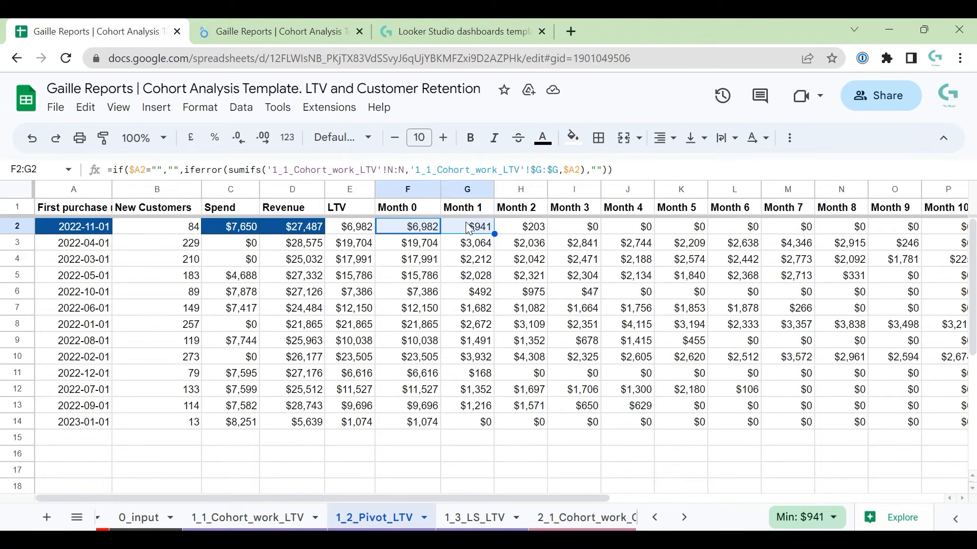
pyautogui.click(489, 517)
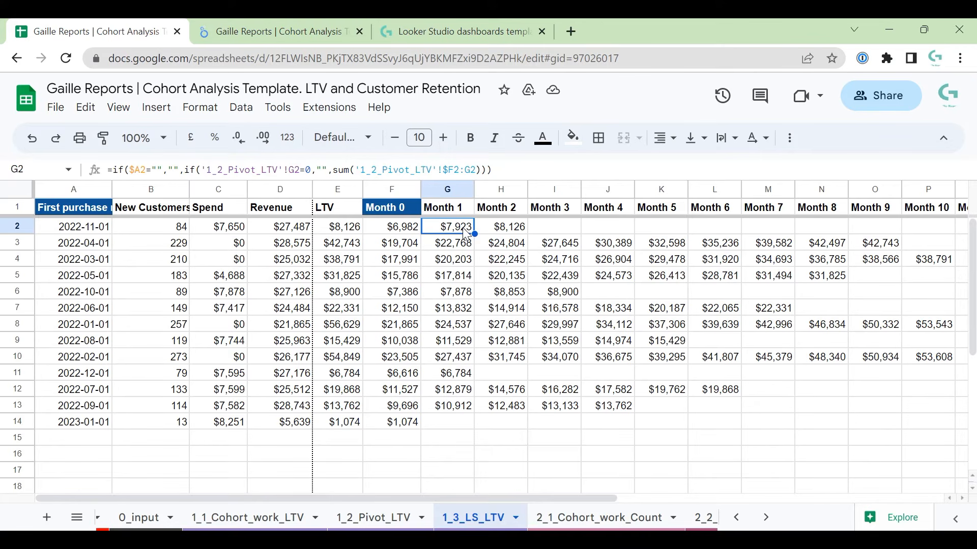
# Examine the zero test, empty result and SUM range in the Month 2 formula in H2, and the matching F2:H2 cells in 1_2_Pivot_LTV
pyautogui.click(501, 229)
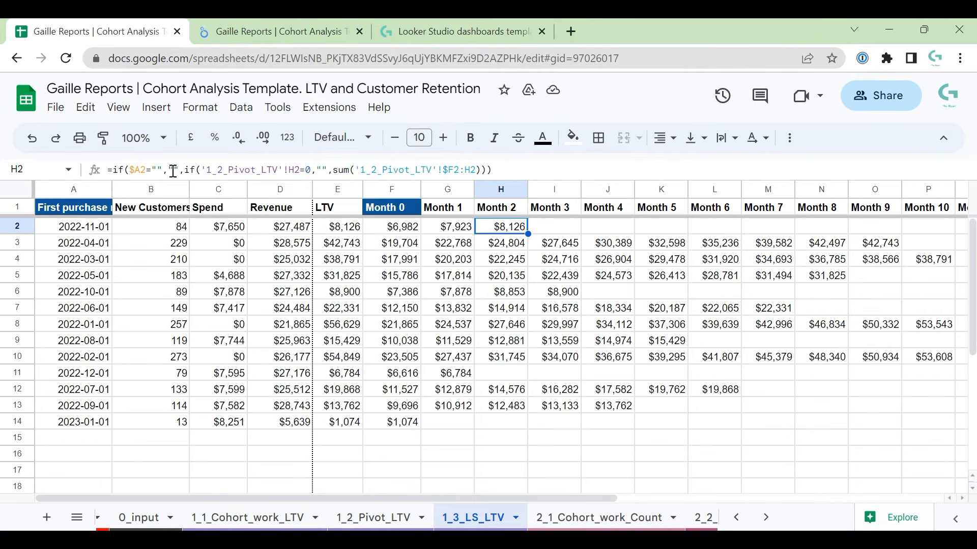
pyautogui.doubleClick(293, 171)
pyautogui.doubleClick(294, 171)
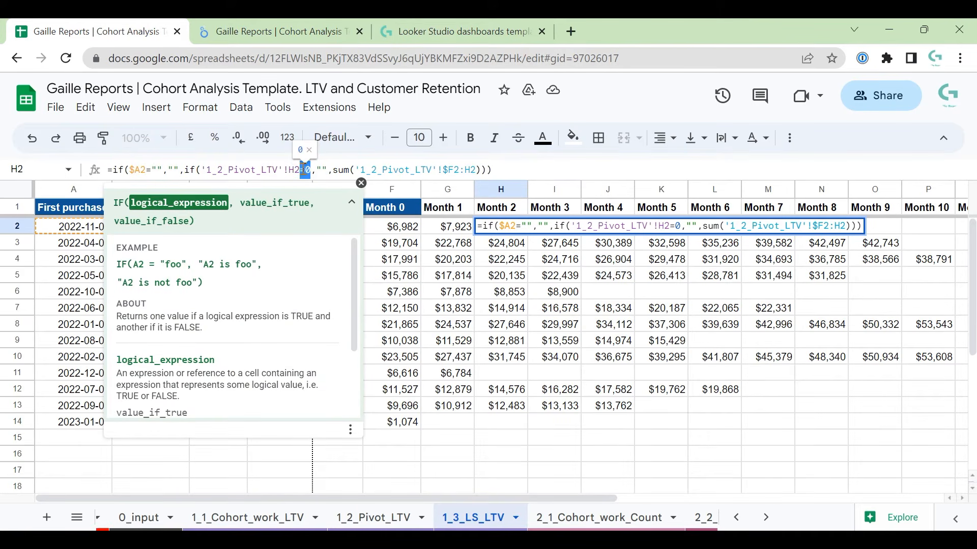
pyautogui.click(324, 171)
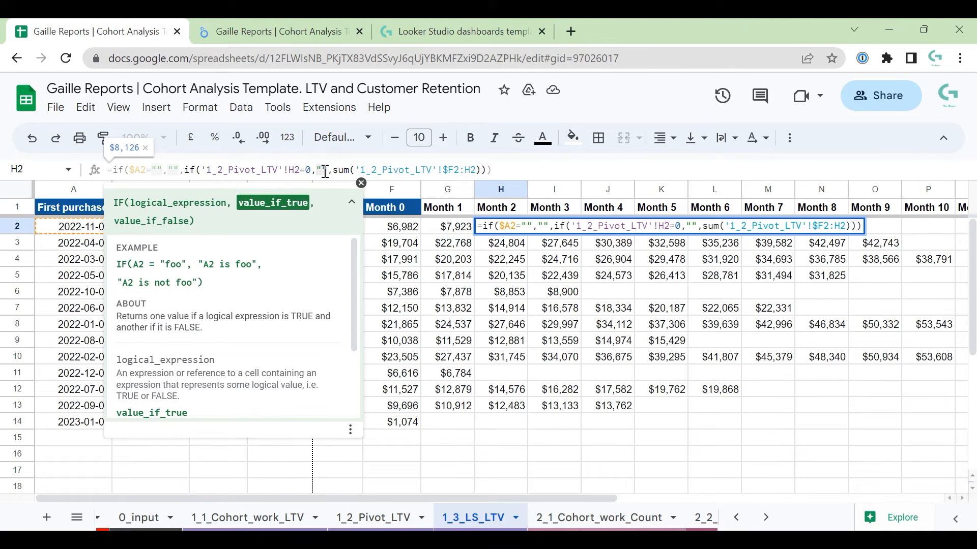
pyautogui.doubleClick(443, 169)
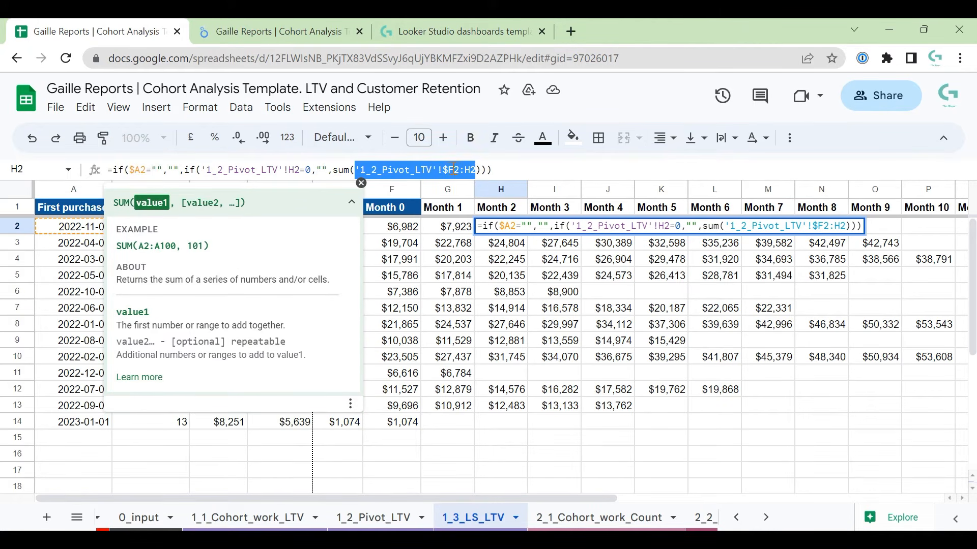
pyautogui.click(379, 517)
pyautogui.click(518, 229)
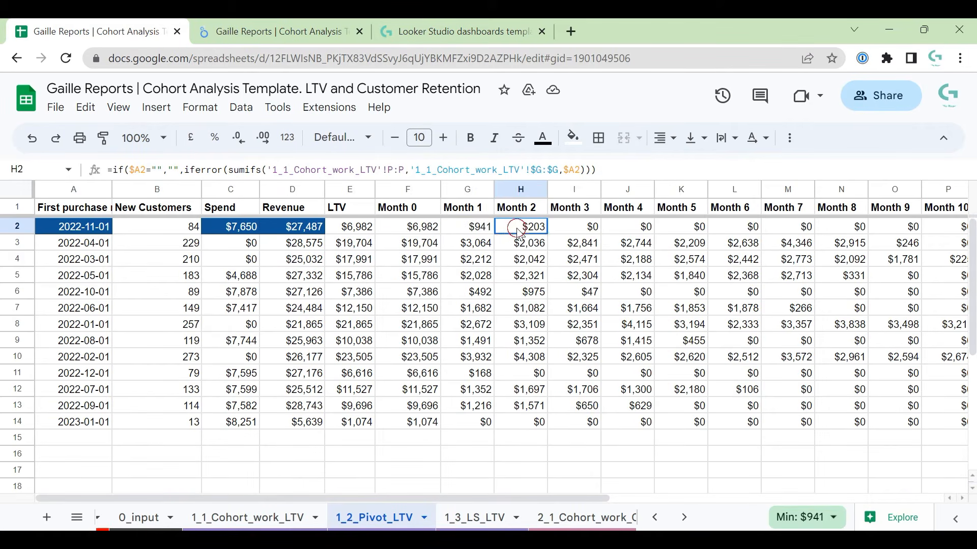
pyautogui.moveTo(518, 233); pyautogui.dragTo(420, 234)
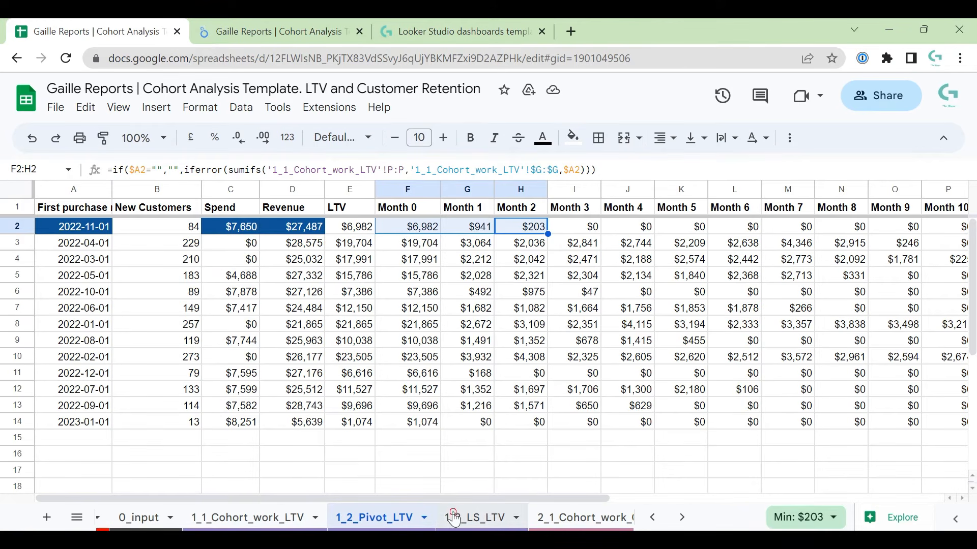
pyautogui.click(475, 517)
# Compare the Month 3 cell I2 in 1_3_LS_LTV with I2 in 1_2_Pivot_LTV
pyautogui.click(559, 213)
pyautogui.click(560, 233)
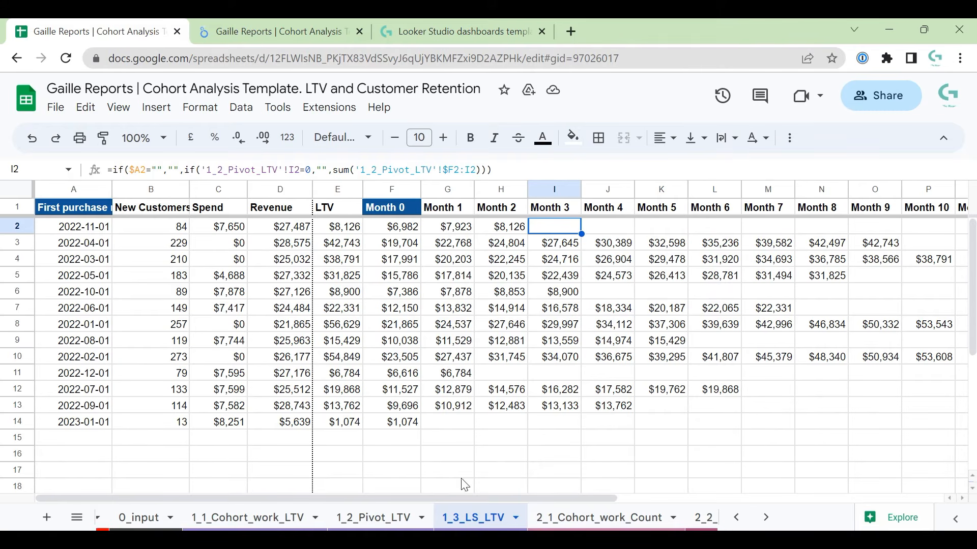
pyautogui.click(370, 517)
pyautogui.click(573, 232)
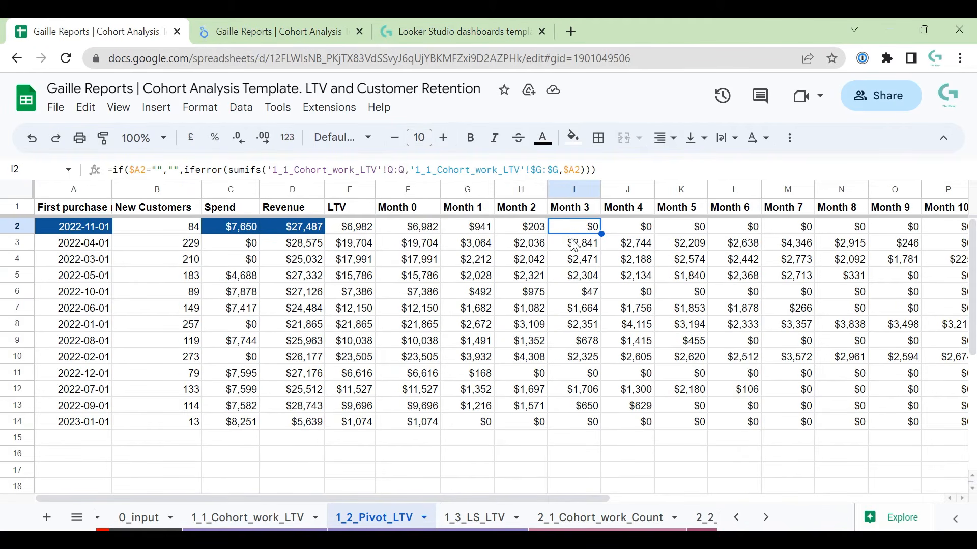
pyautogui.click(495, 517)
pyautogui.click(629, 237)
pyautogui.click(571, 225)
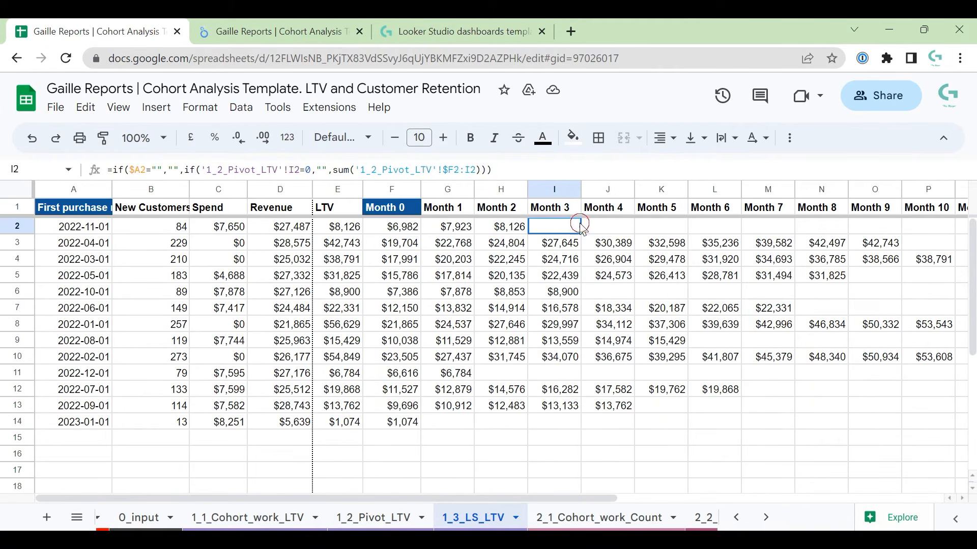
# Check row 2 of 1_3_LS_LTV out to its last month columns and examine the MAX formula for LTV in E2
pyautogui.click(583, 229)
pyautogui.hotkey('ctrl', 'Right')
pyautogui.press('Left')
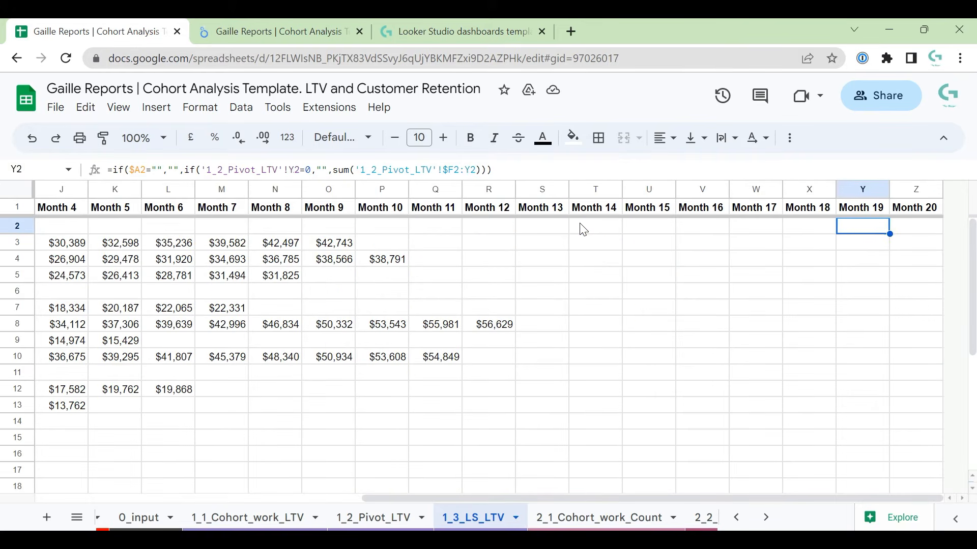
pyautogui.hotkey('ctrl', 'Left')
pyautogui.press('Left')
pyautogui.hotkey('ctrl', 'Left')
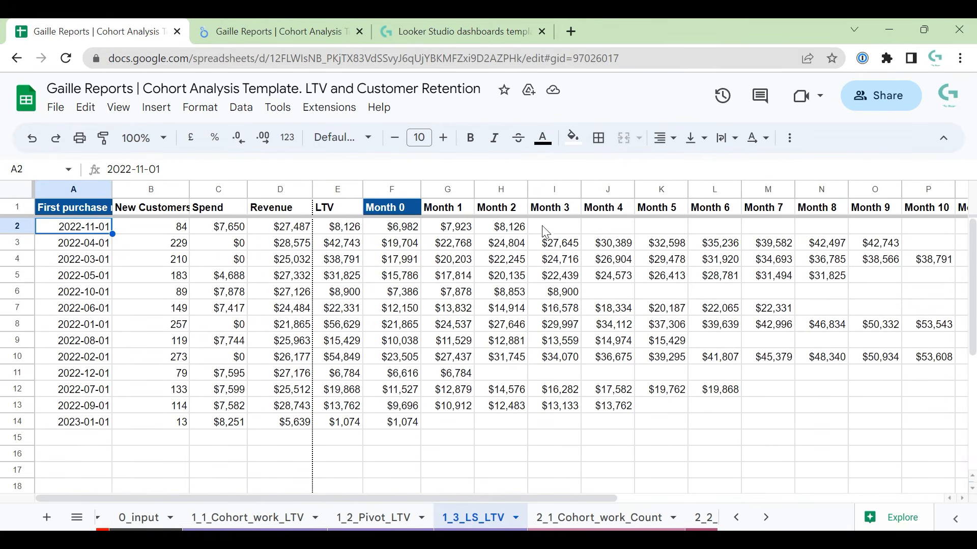
pyautogui.click(342, 230)
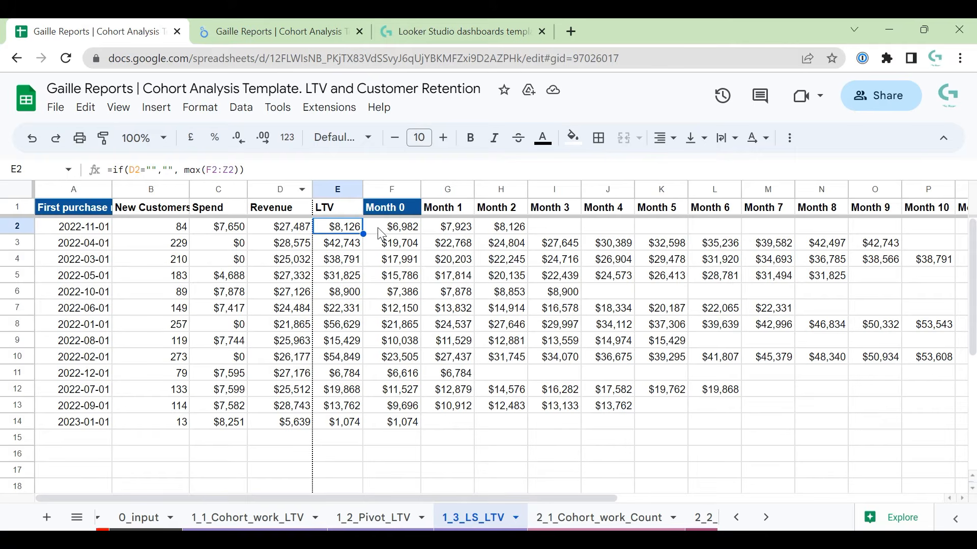
# Try dividing the SUM in the H2 formula by the New Customers value in B2, and undo the change
pyautogui.click(509, 233)
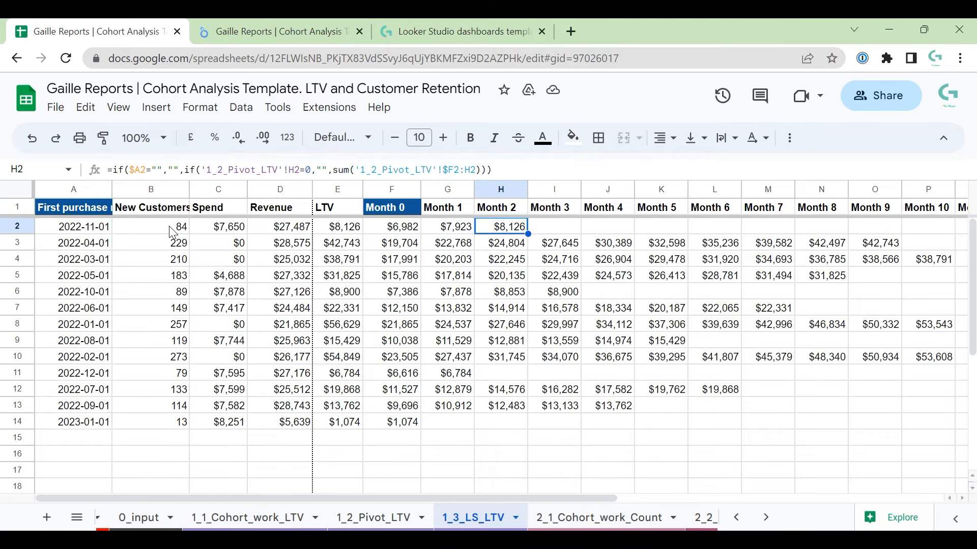
pyautogui.click(486, 170)
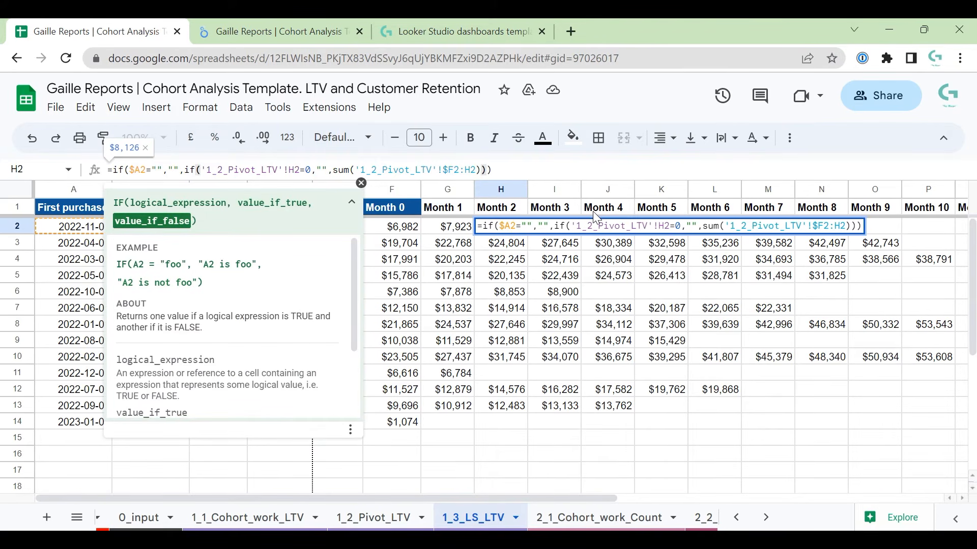
pyautogui.press('Left')
pyautogui.write('/')
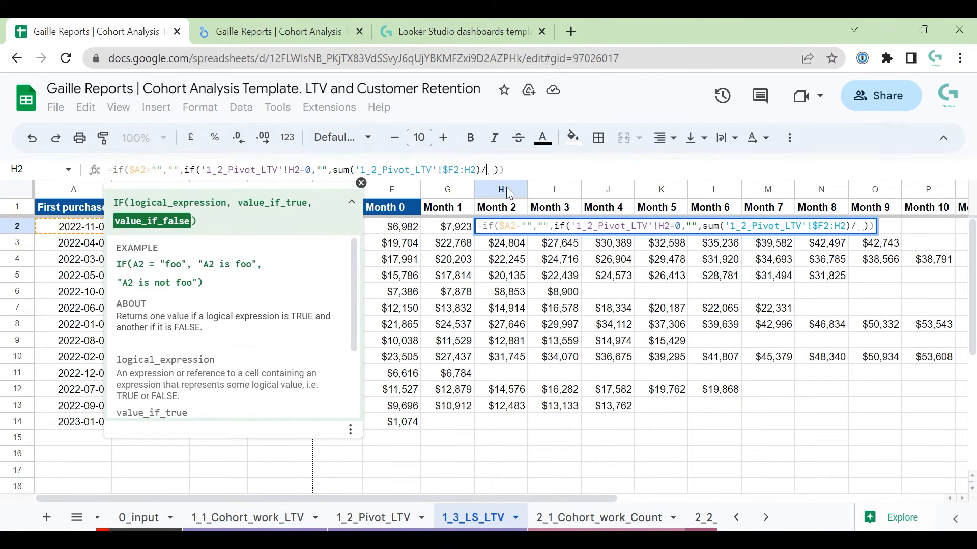
pyautogui.click(158, 227)
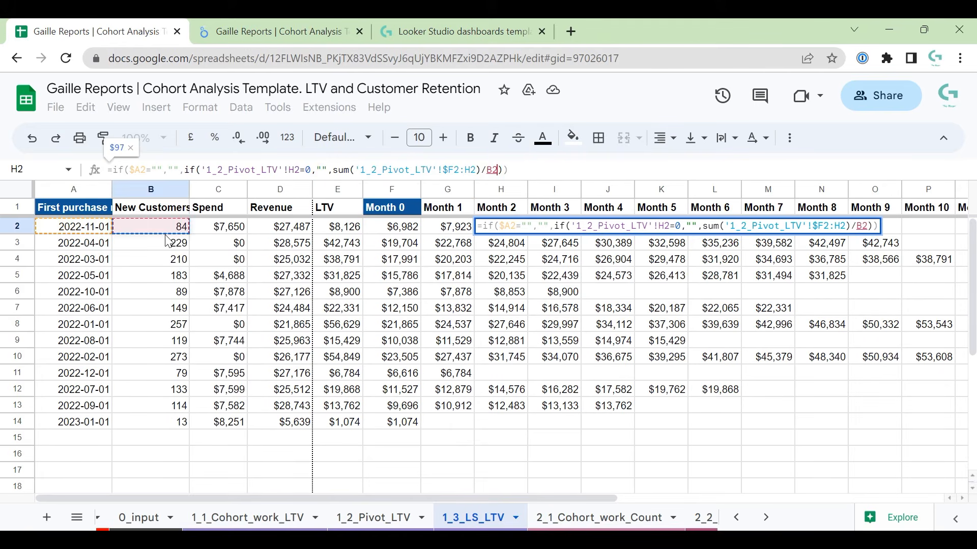
pyautogui.press('Return')
pyautogui.press('Up')
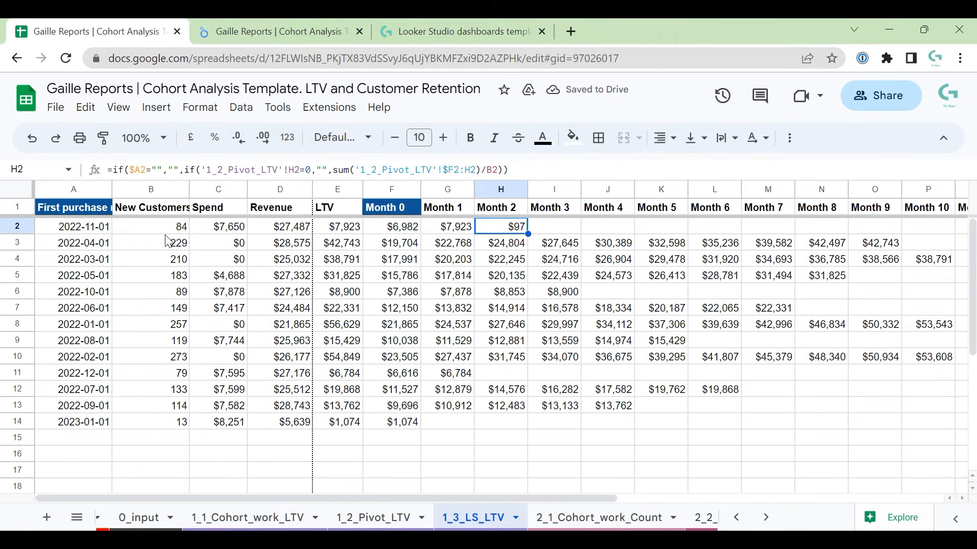
pyautogui.hotkey('ctrl', 'z')
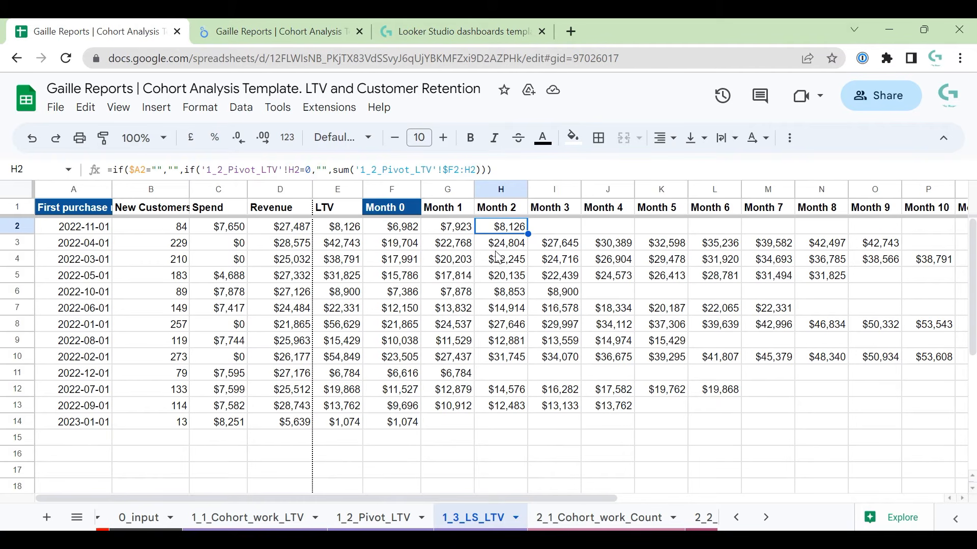
# Switch to the Cohort Analysis Template report in Looker Studio and open it for editing
pyautogui.click(511, 245)
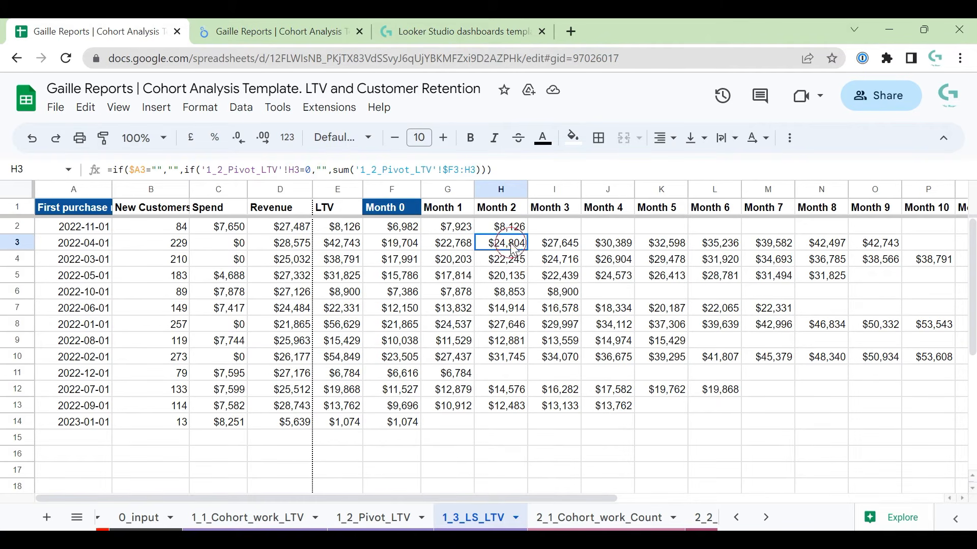
pyautogui.click(491, 437)
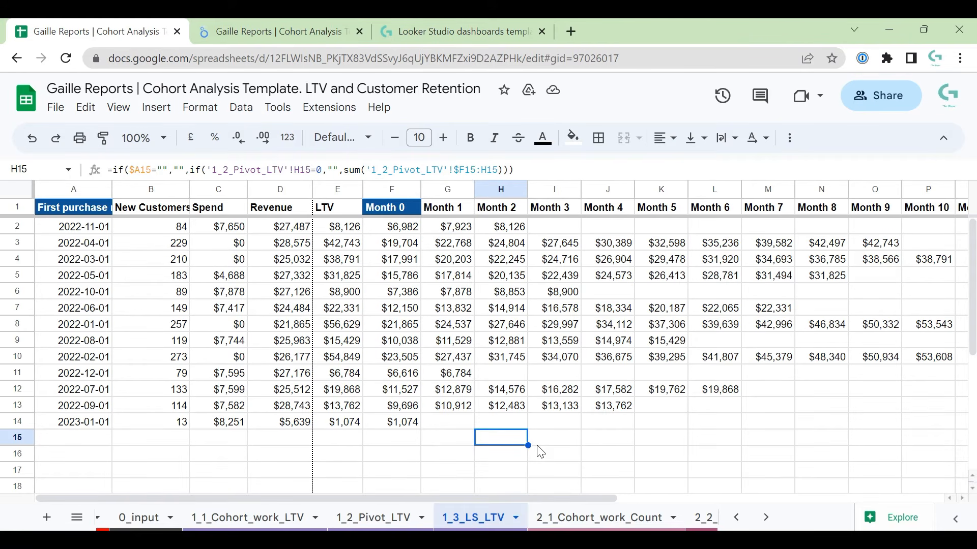
pyautogui.click(244, 31)
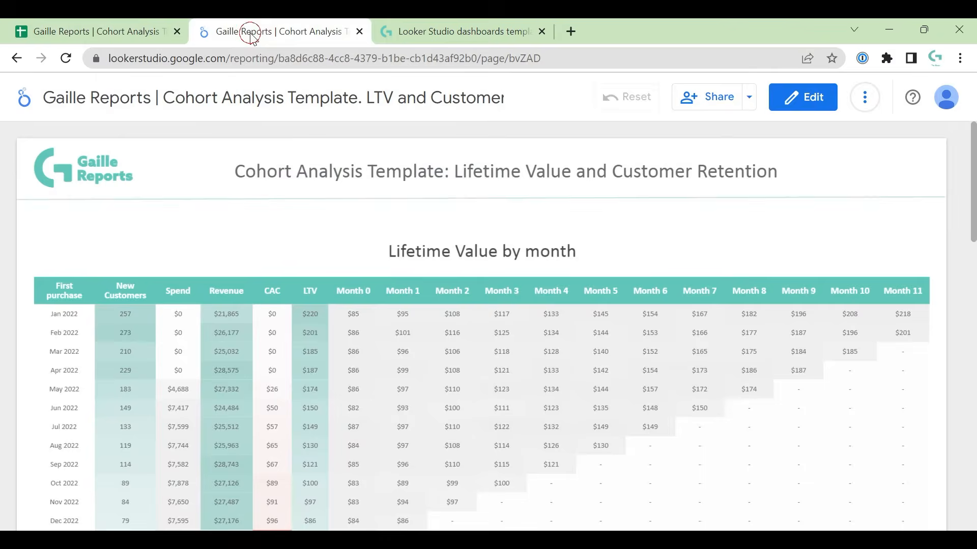
pyautogui.click(800, 104)
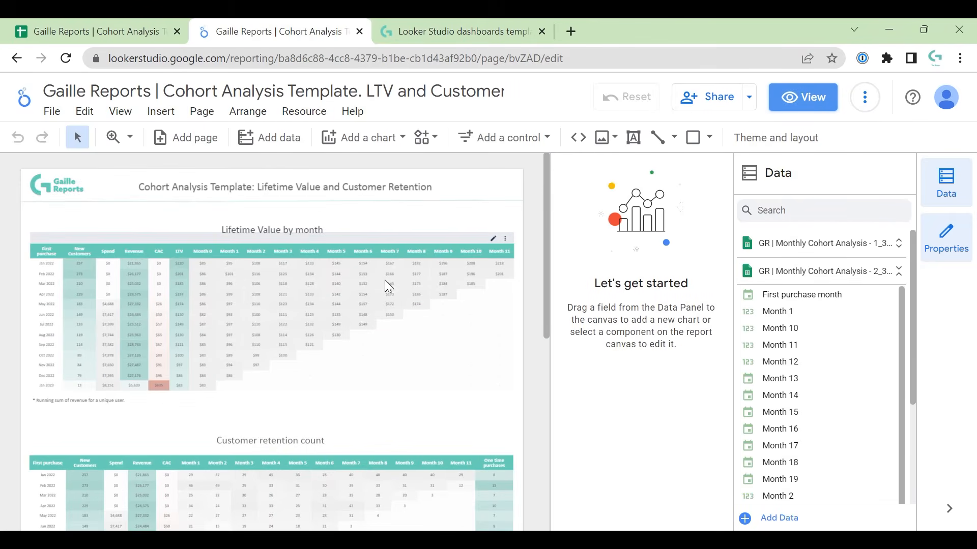
# Compare the 1_3_LS_LTV sheet with the data source of Looker Studio's Lifetime Value by month table, and hide the Data panel
pyautogui.click(171, 28)
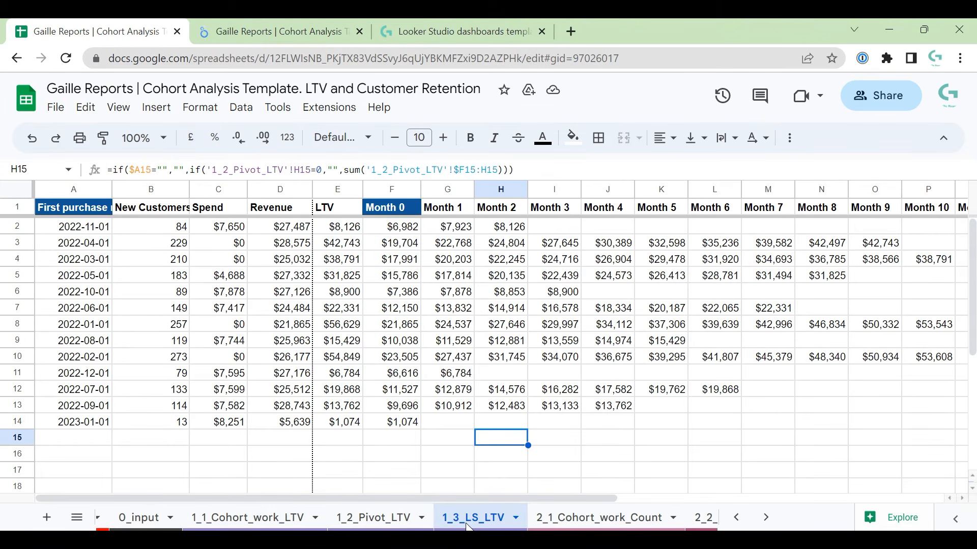
pyautogui.click(282, 28)
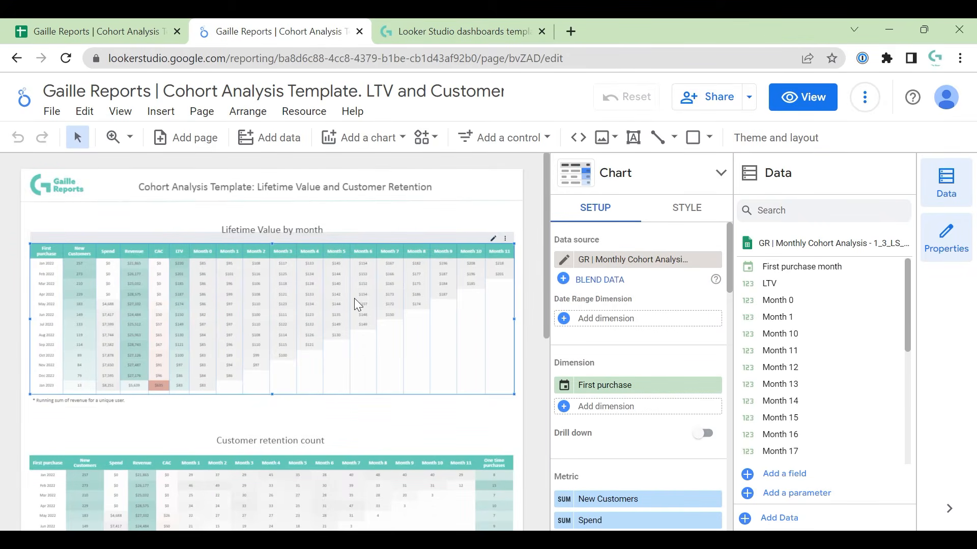
pyautogui.moveTo(734, 253); pyautogui.dragTo(797, 262)
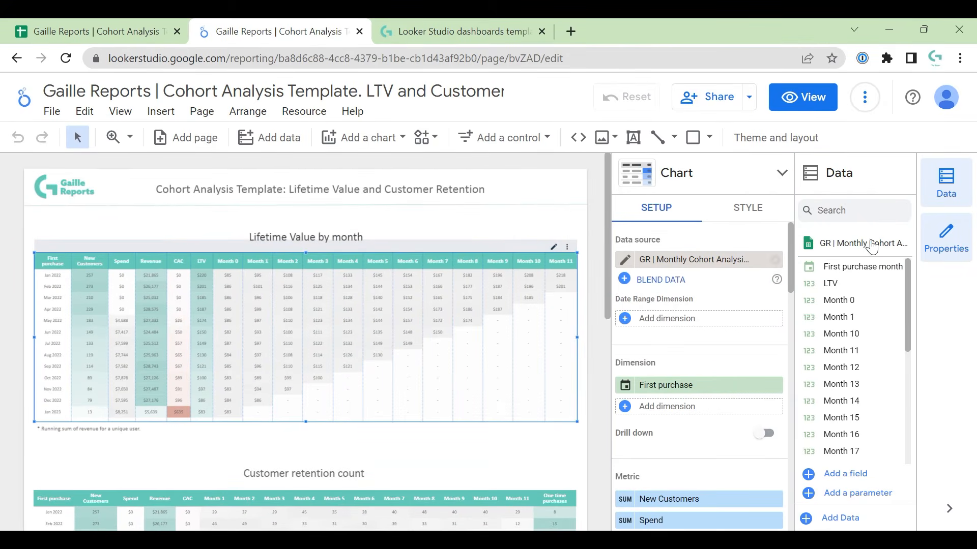
pyautogui.click(964, 184)
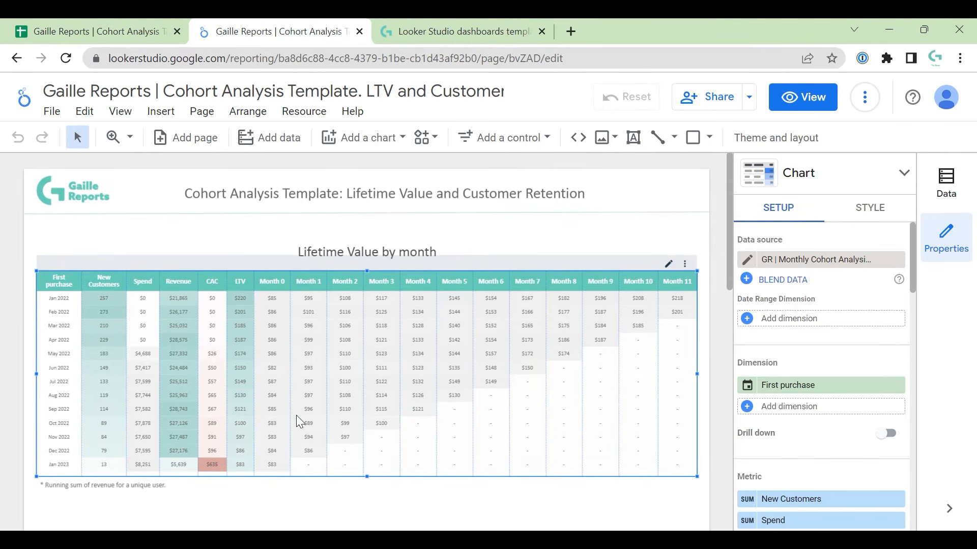
pyautogui.scroll(-1, 700, 331)
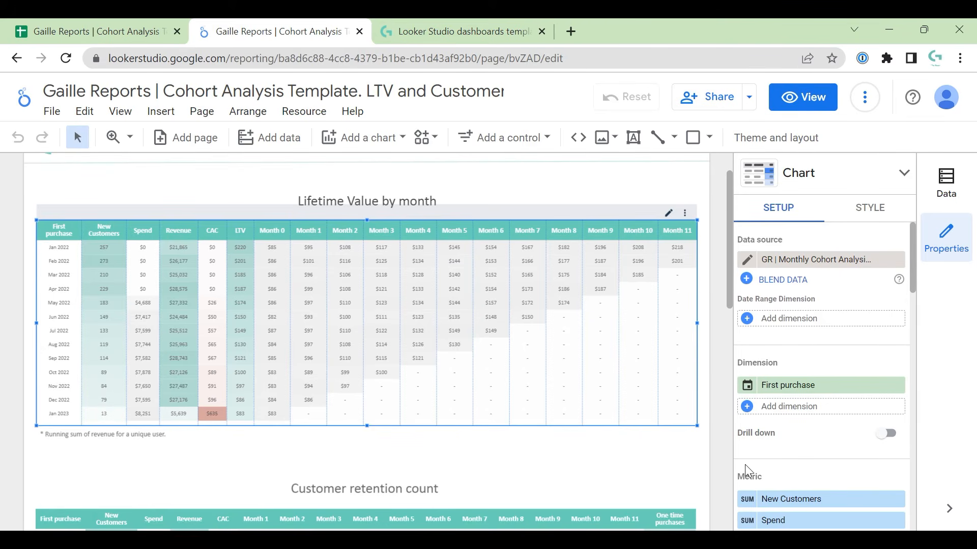
# Examine the formulas of the LTV and Month 2 metrics in the Lifetime Value by month table's setup
pyautogui.scroll(-1, 744, 465)
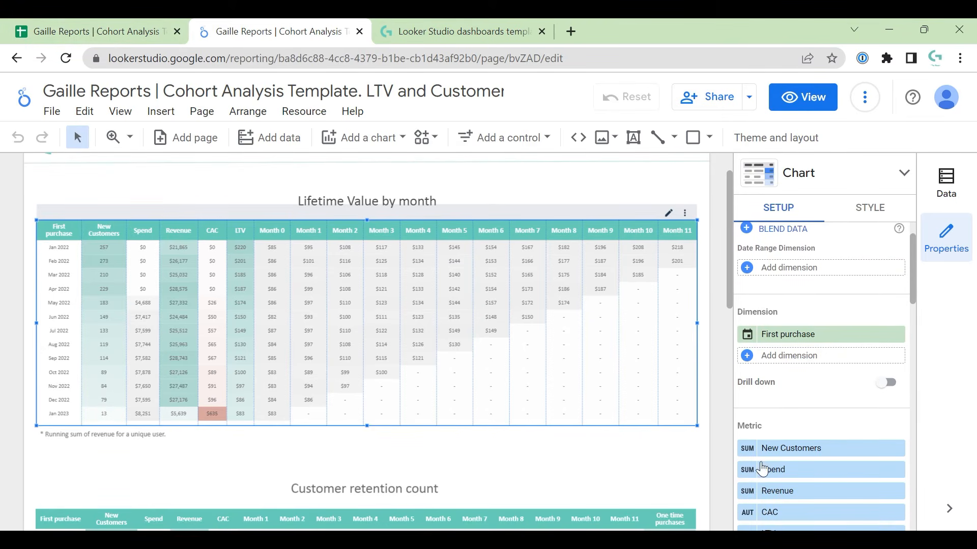
pyautogui.scroll(-1, 791, 438)
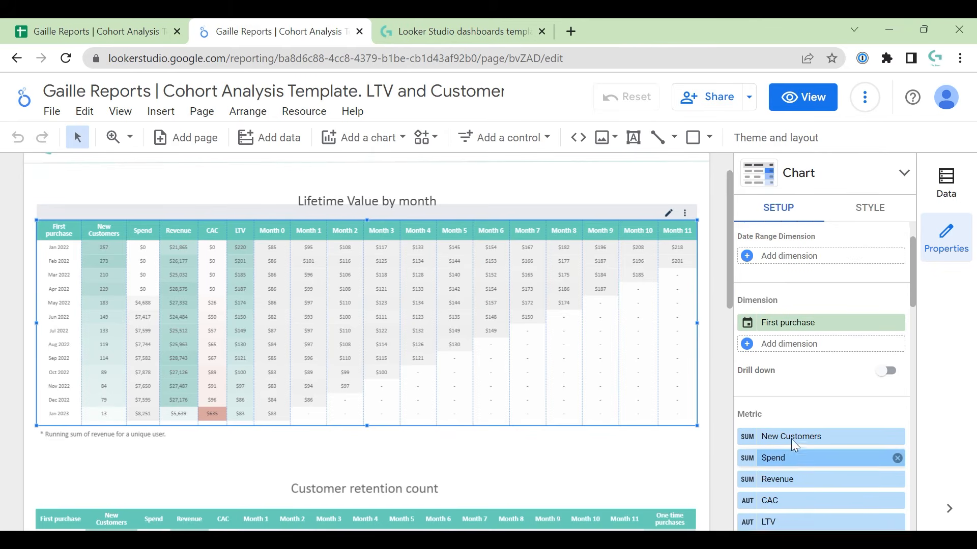
pyautogui.scroll(-1, 815, 414)
pyautogui.scroll(-1, 816, 415)
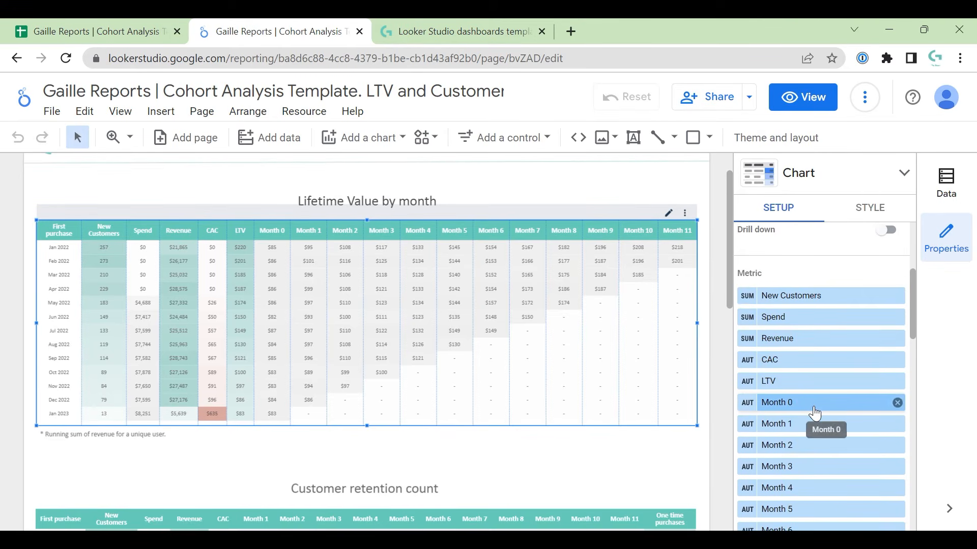
pyautogui.click(748, 383)
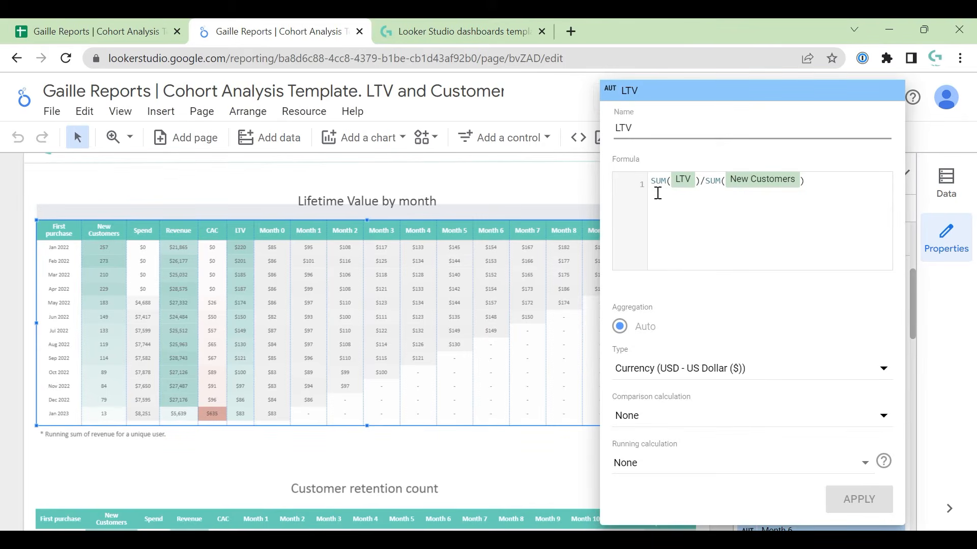
pyautogui.click(654, 176)
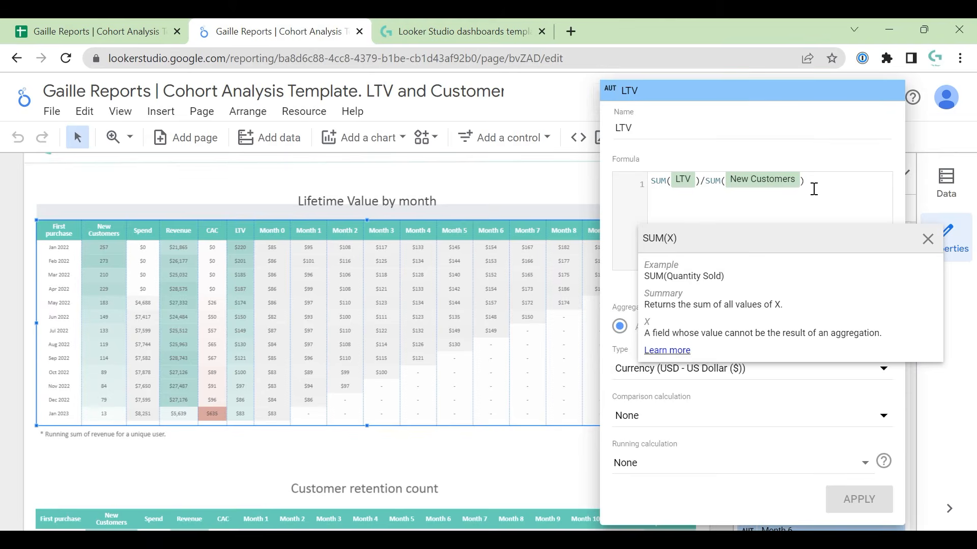
pyautogui.click(536, 468)
pyautogui.click(747, 443)
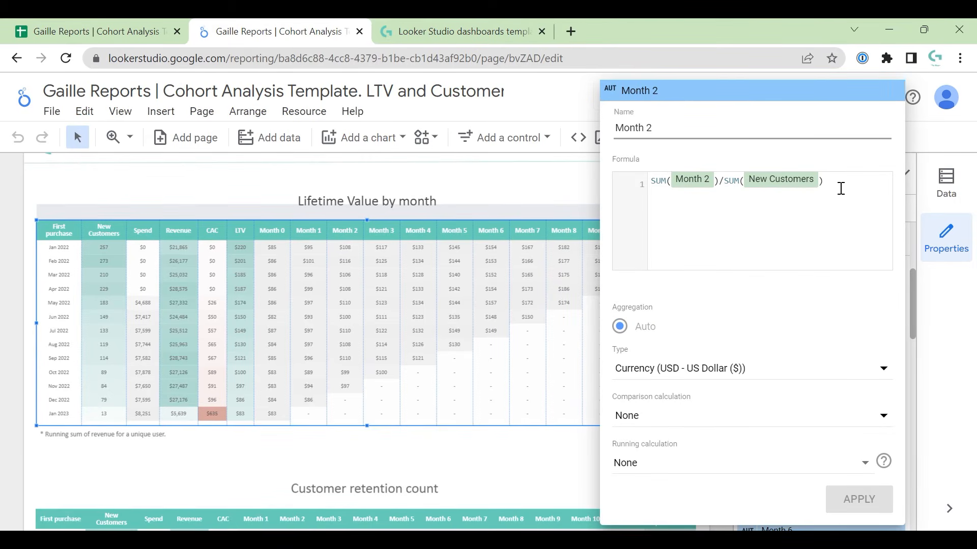
pyautogui.click(550, 469)
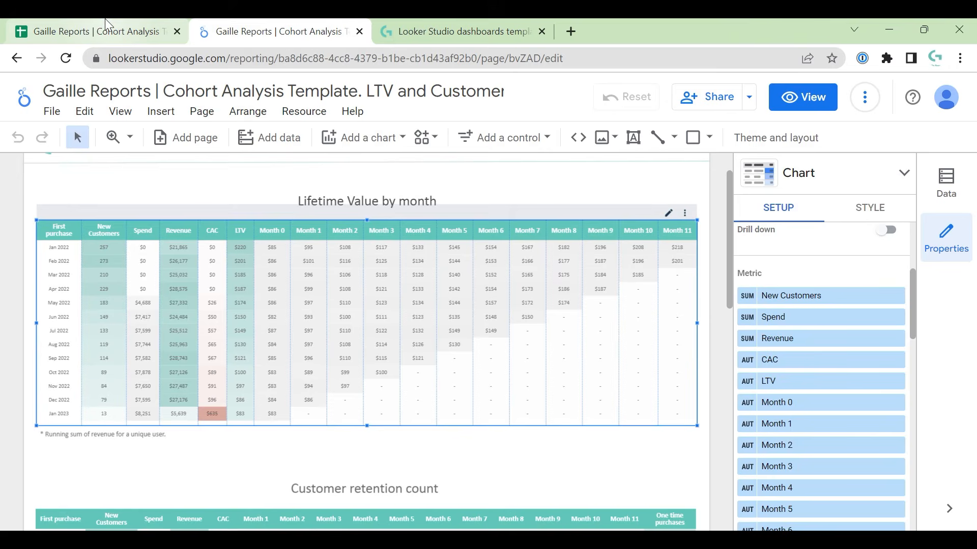
# Review the cohort rows and month columns of the Lifetime Value by month table in the report
pyautogui.click(710, 279)
pyautogui.scroll(1, 709, 281)
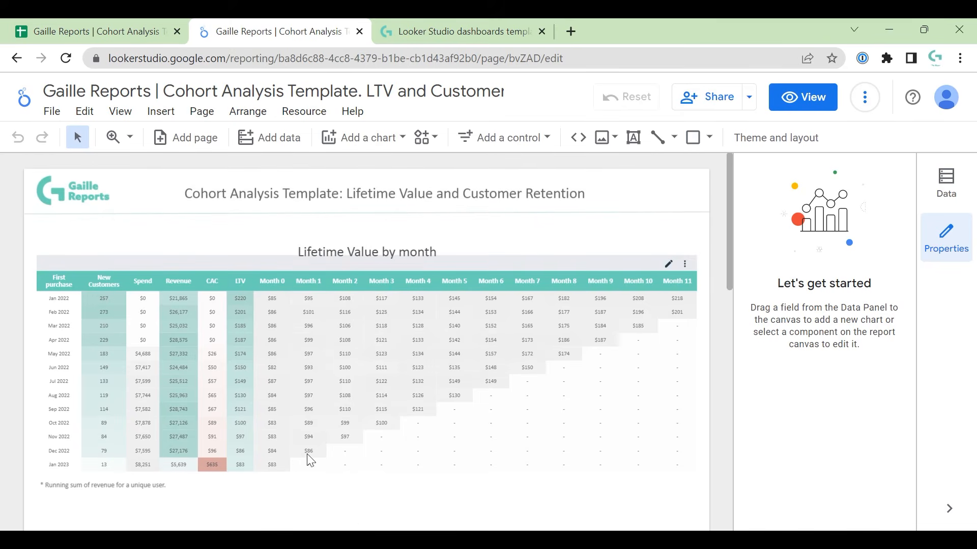
pyautogui.click(394, 389)
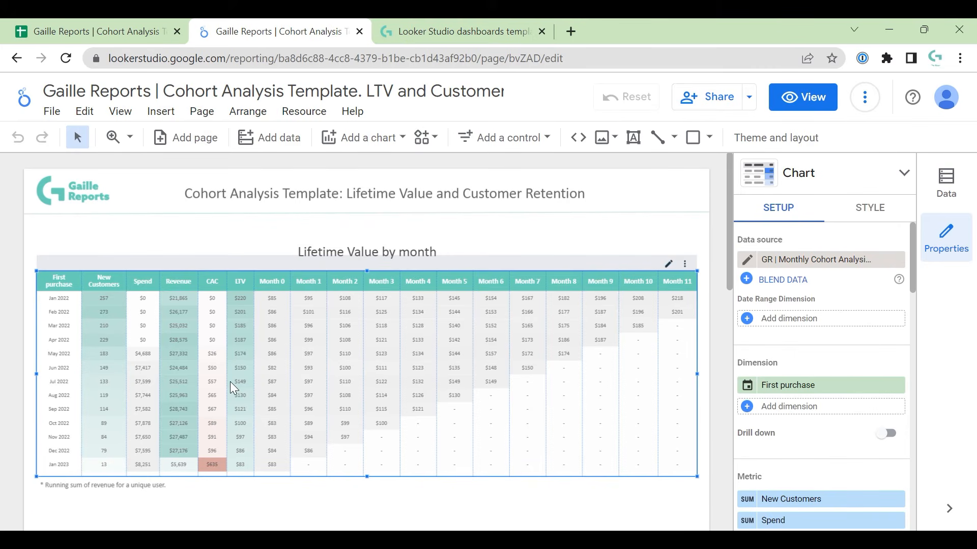
pyautogui.scroll(-1, 230, 382)
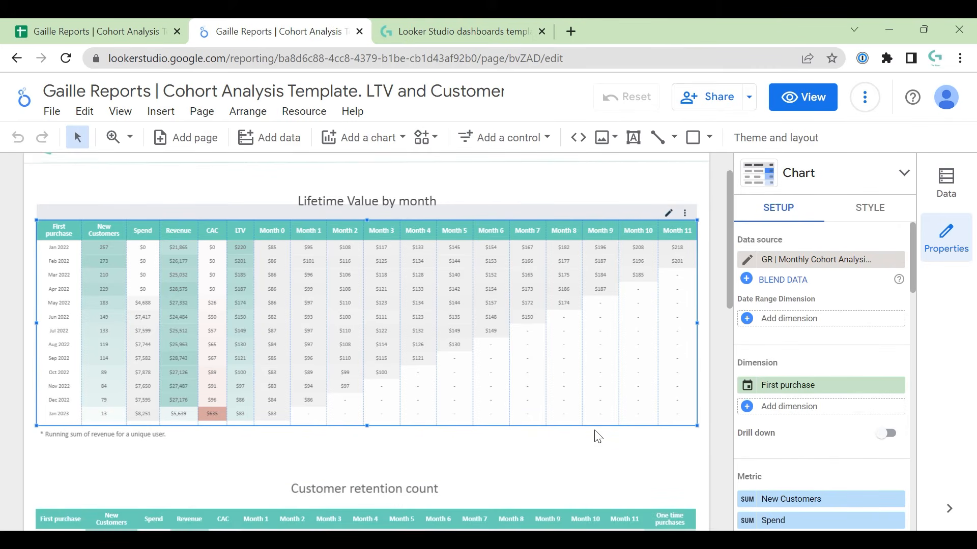
# Look through the Customer retention count and Customer retention percentage tables and compare them with the Lifetime Value table
pyautogui.click(714, 417)
pyautogui.scroll(-5, 712, 422)
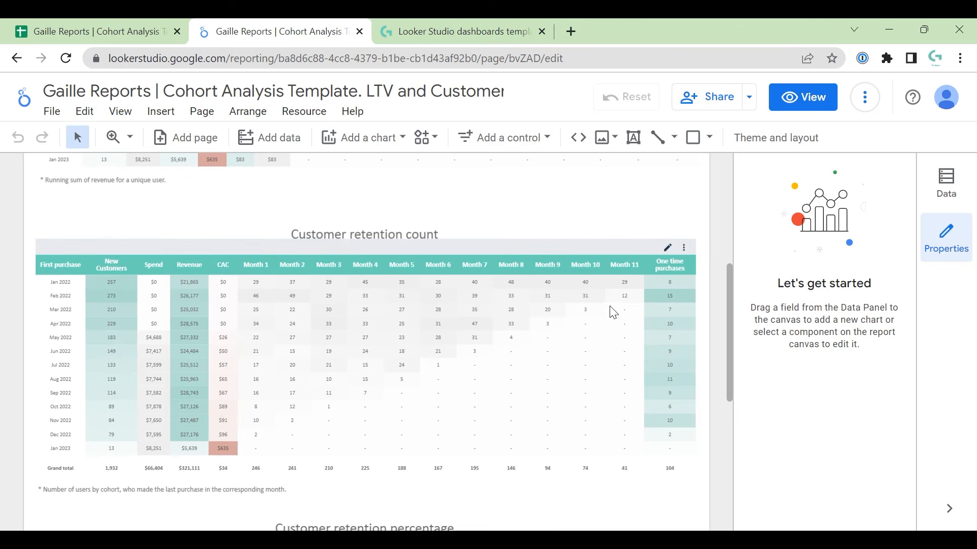
pyautogui.scroll(6, 614, 301)
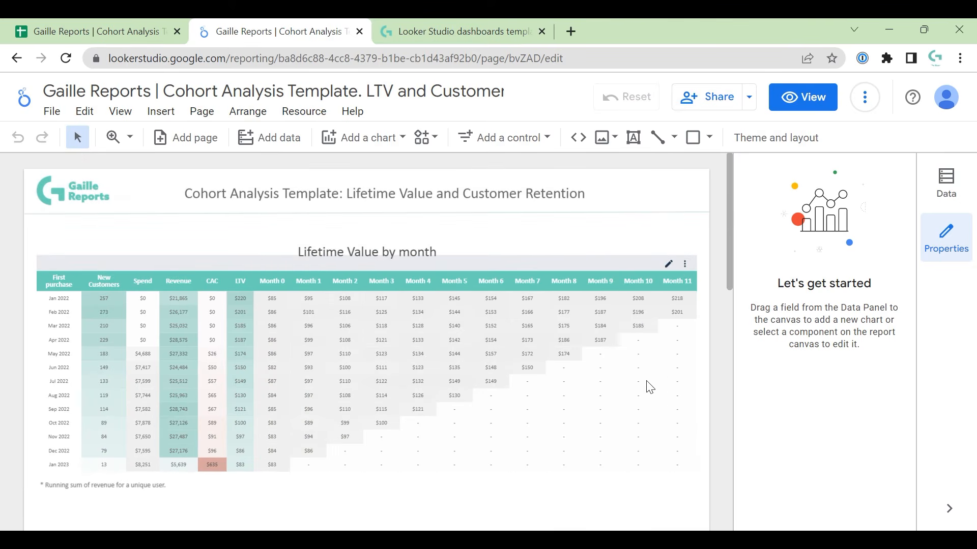
pyautogui.scroll(-7, 662, 391)
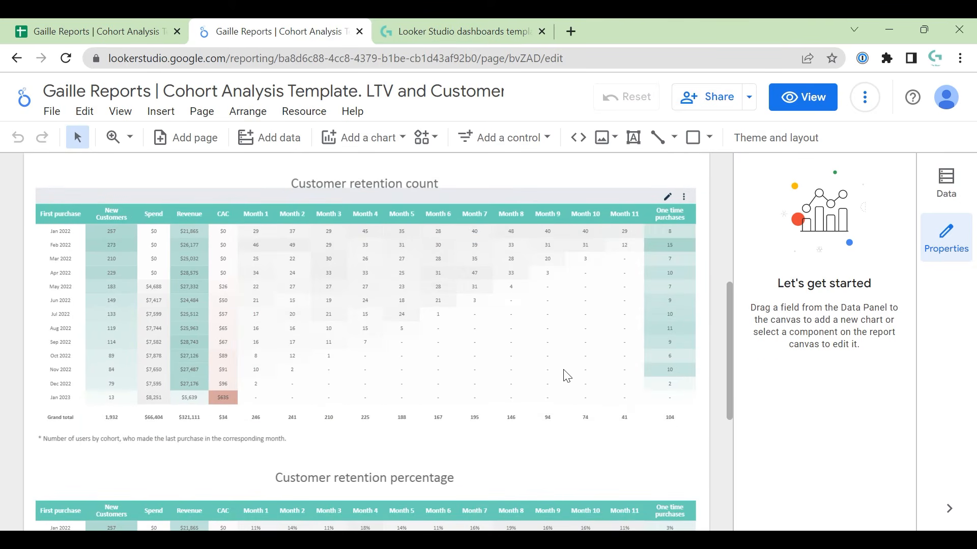
pyautogui.scroll(-4, 567, 376)
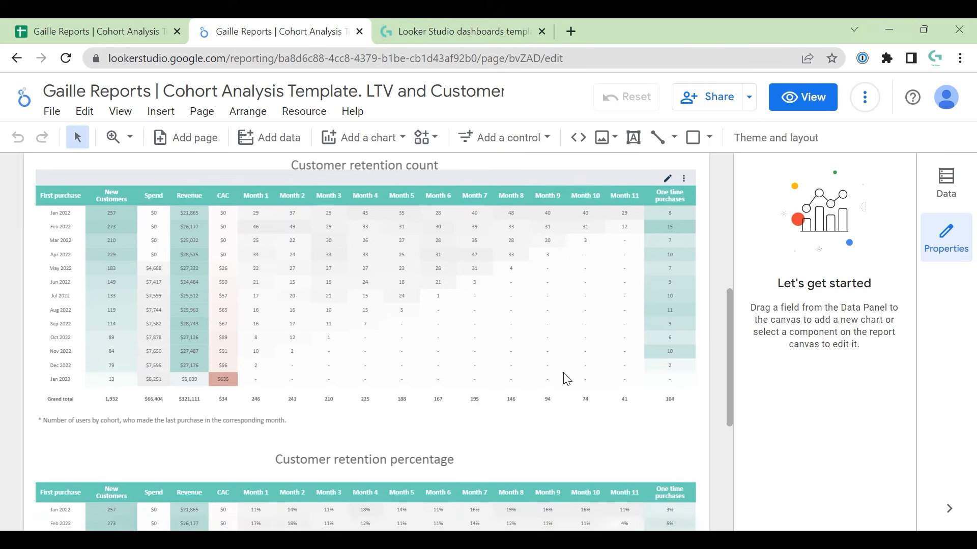
pyautogui.scroll(-2, 640, 402)
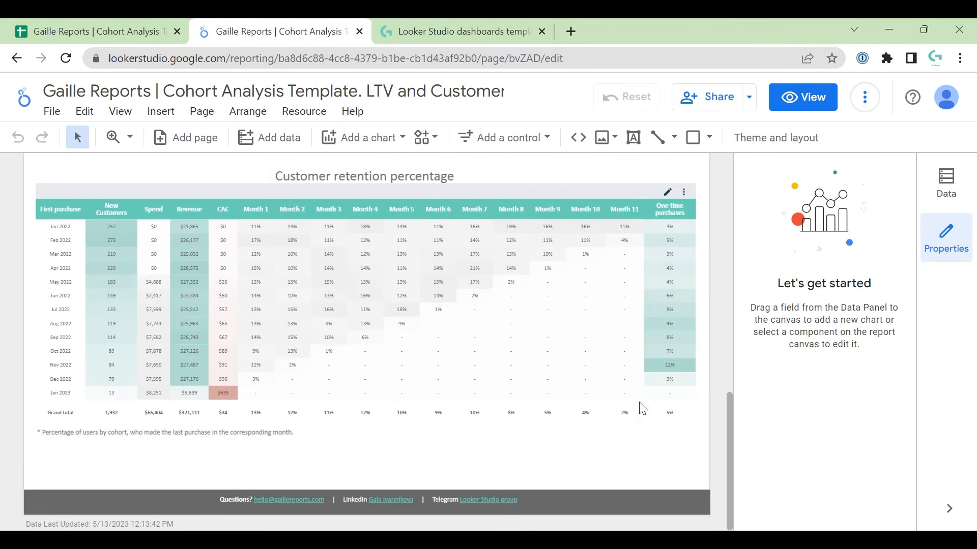
pyautogui.scroll(3, 639, 405)
pyautogui.scroll(3, 639, 405)
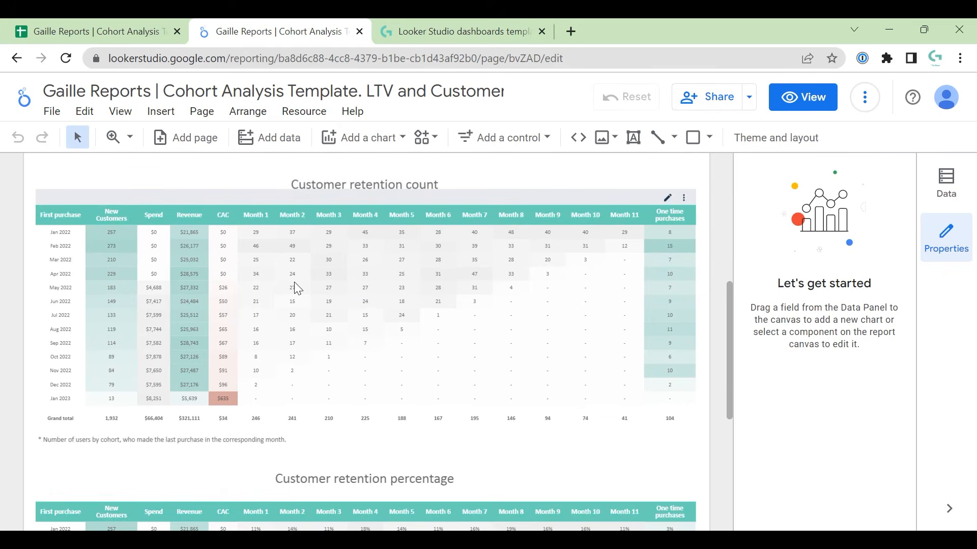
# Switch to the template in Google Sheets, look over its Count sheets, and examine the Month-Year formula in E2 of 2_1_Cohort_work_Count
pyautogui.click(78, 20)
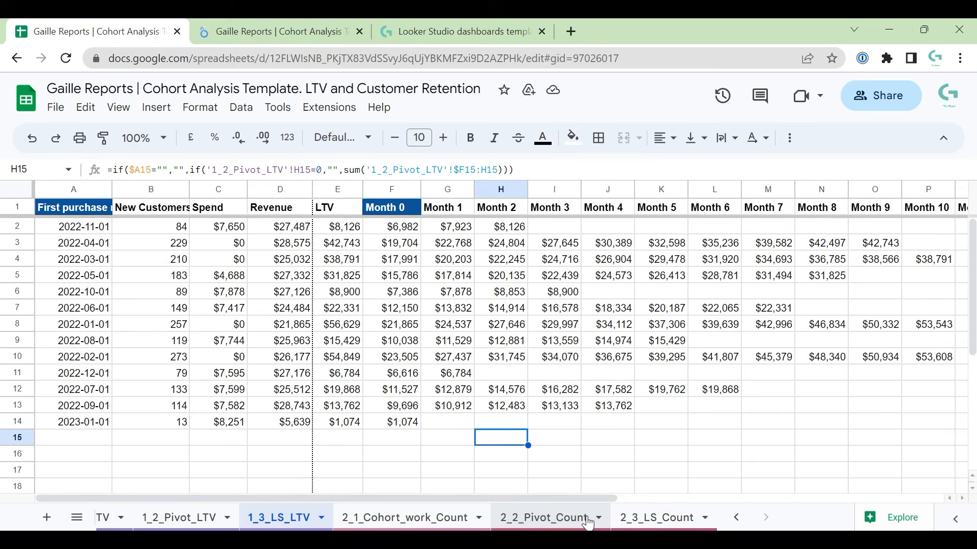
pyautogui.click(406, 517)
pyautogui.click(585, 517)
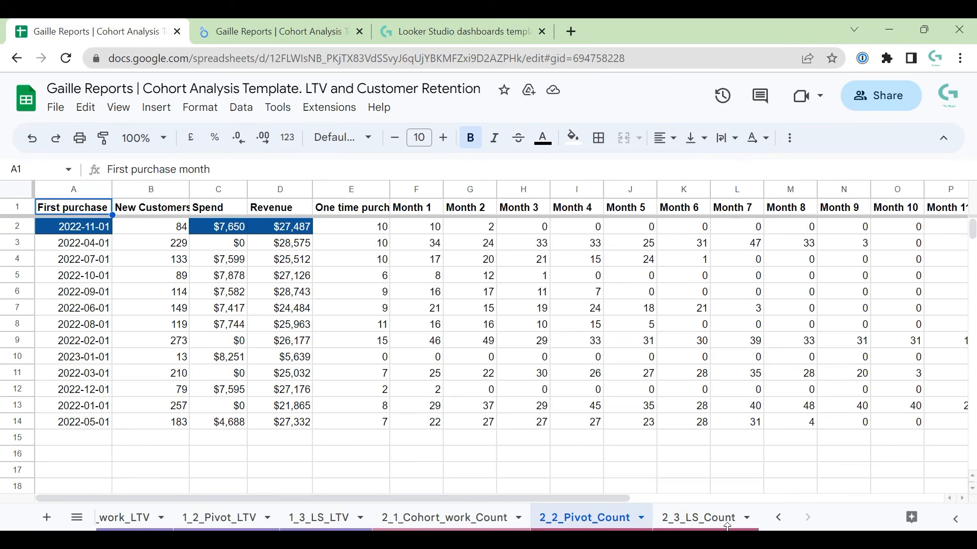
pyautogui.click(679, 516)
pyautogui.click(447, 517)
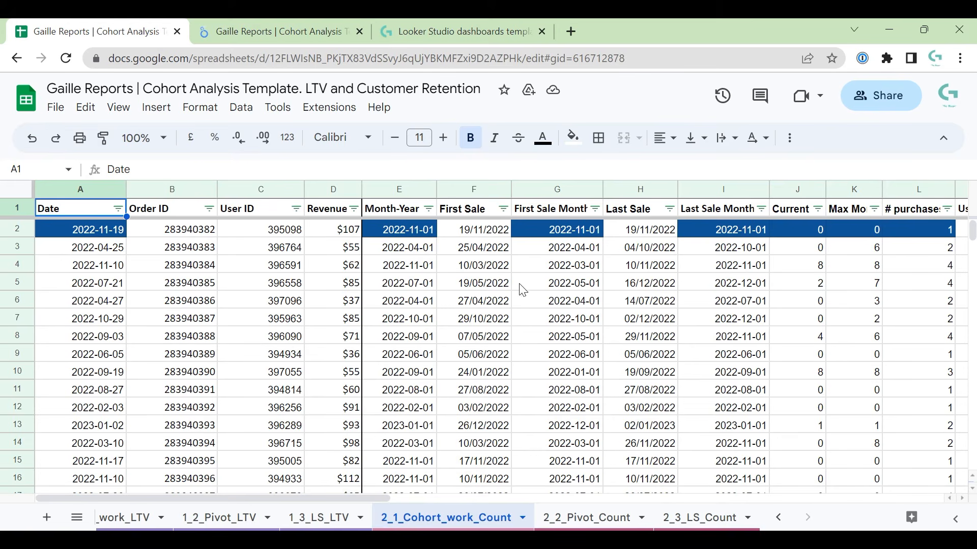
pyautogui.click(427, 232)
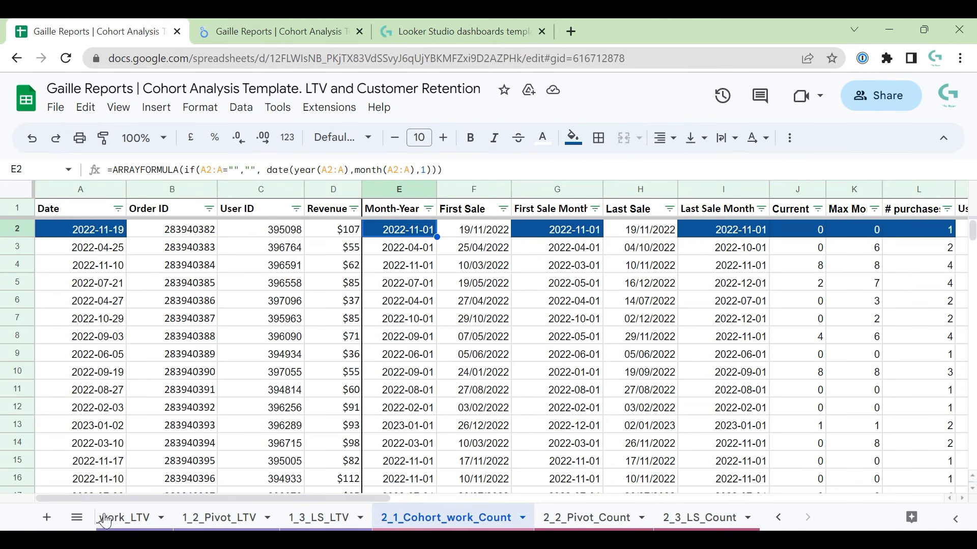
# Compare 2_1_Cohort_work_Count with 1_1_Cohort_work_LTV and examine the month 0 formula in N2 of the LTV sheet
pyautogui.scroll(5, 106, 521)
pyautogui.click(305, 517)
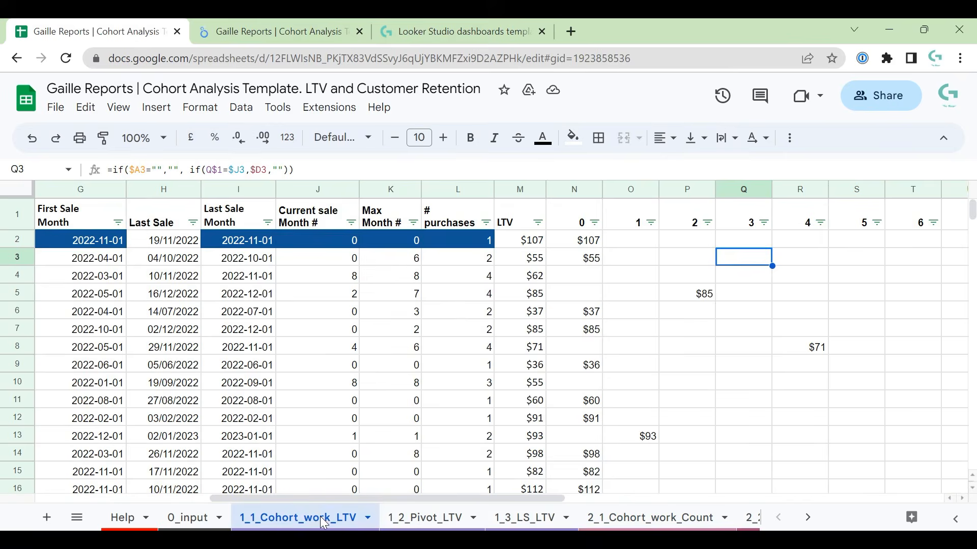
pyautogui.click(625, 518)
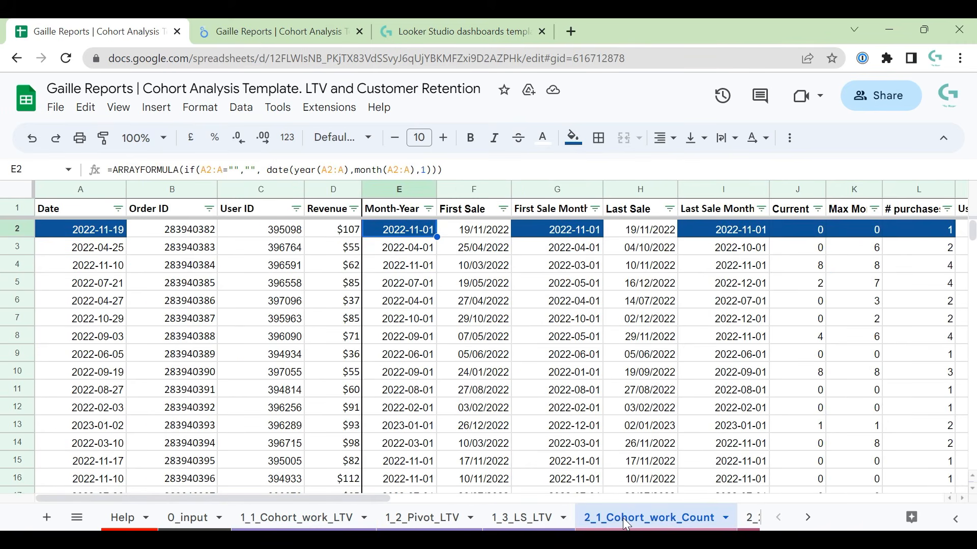
pyautogui.click(300, 517)
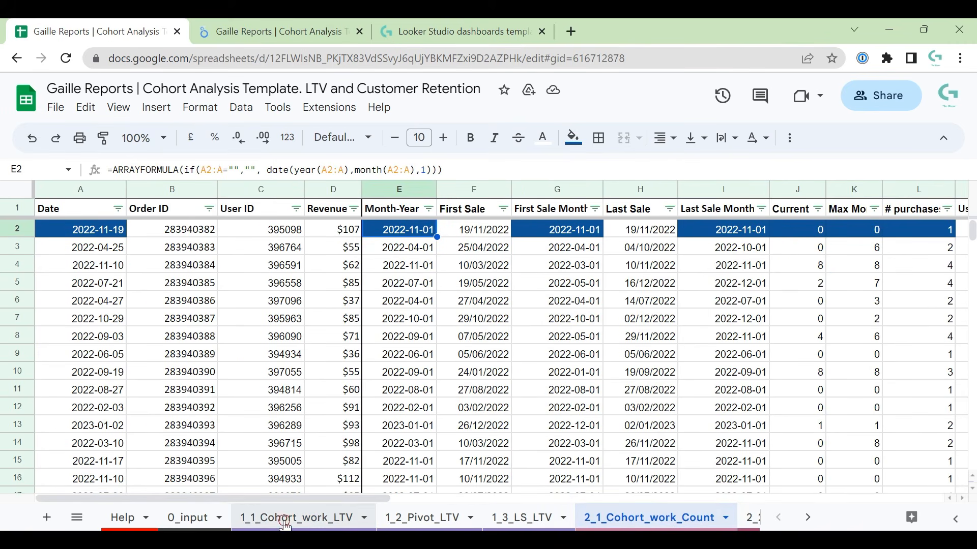
pyautogui.click(573, 192)
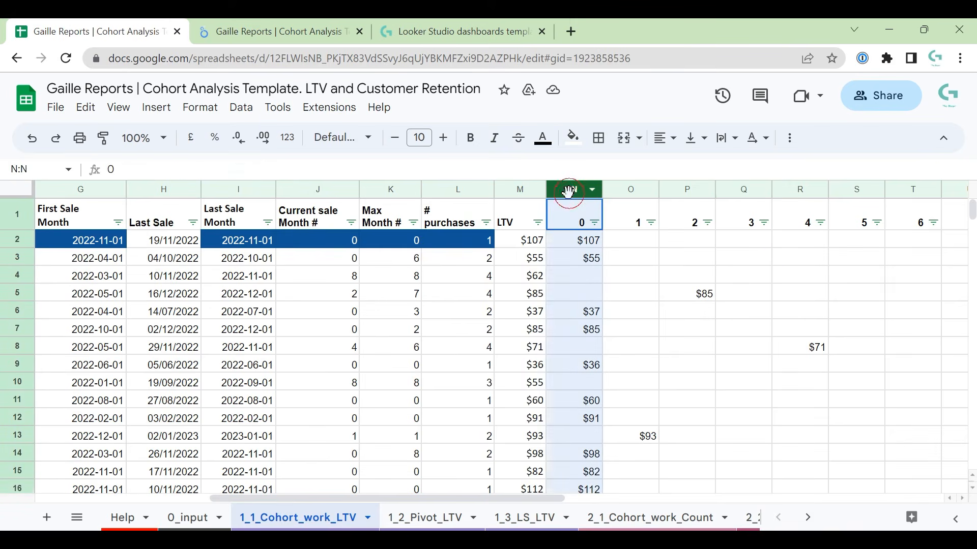
pyautogui.rightClick(643, 199)
pyautogui.click(585, 241)
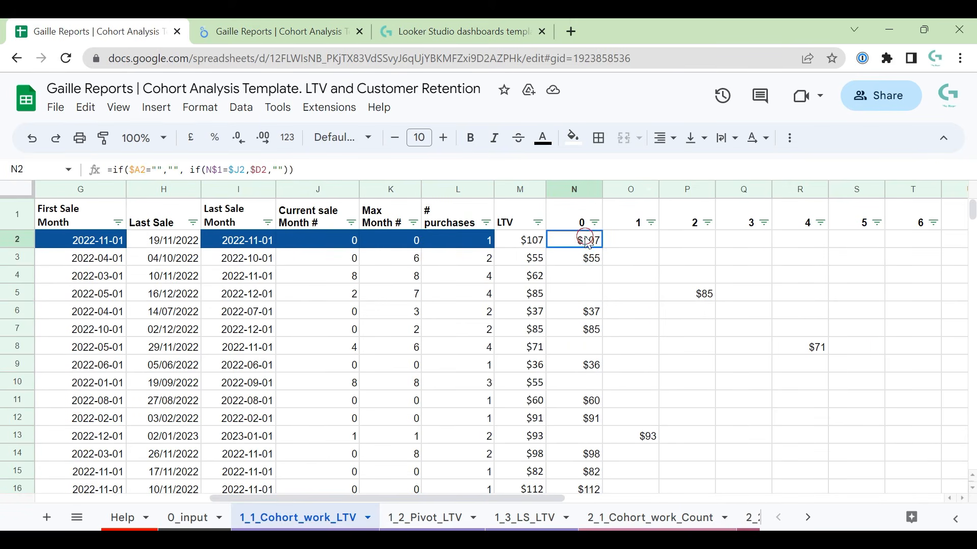
# Examine the month 0 formula in N2 of 2_1_Cohort_work_Count and compare it with the revenue-based one in 1_1_Cohort_work_LTV
pyautogui.click(636, 517)
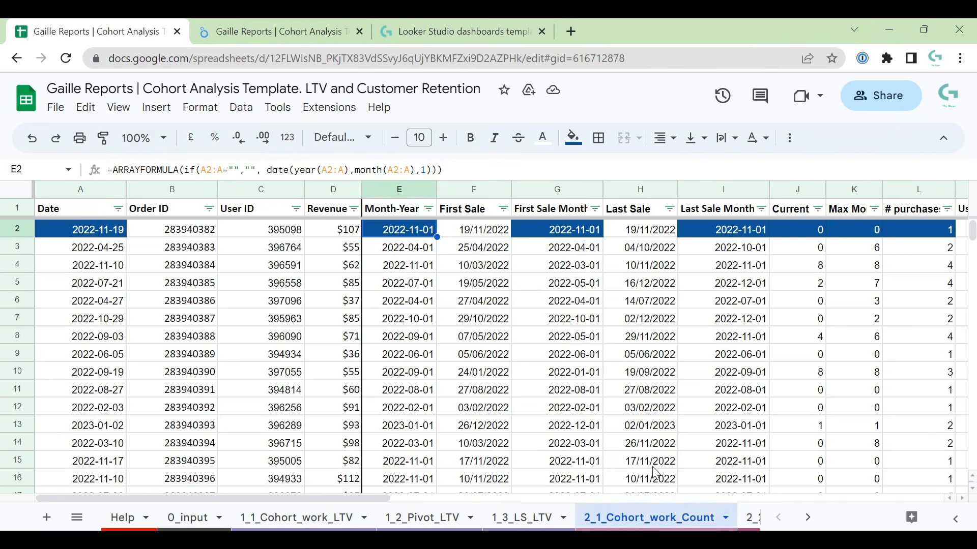
pyautogui.click(820, 283)
pyautogui.press('Right')
pyautogui.press('Right')
pyautogui.press('Right')
pyautogui.press('Right')
pyautogui.press('Right')
pyautogui.press('Right')
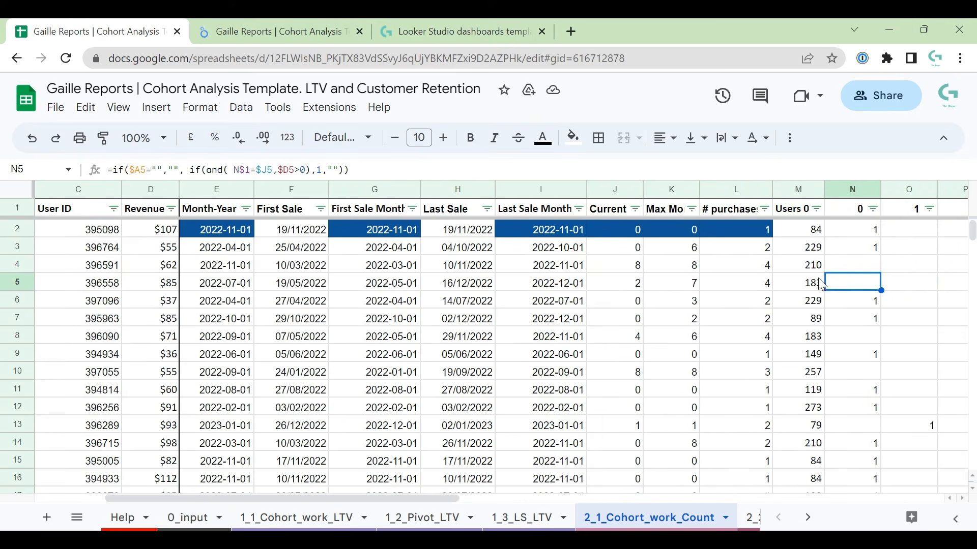
pyautogui.click(790, 231)
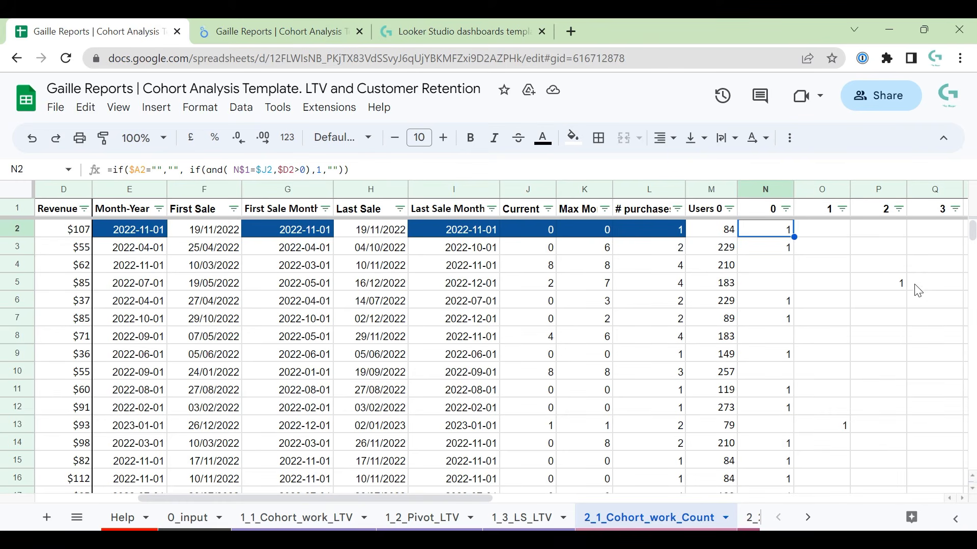
pyautogui.click(264, 519)
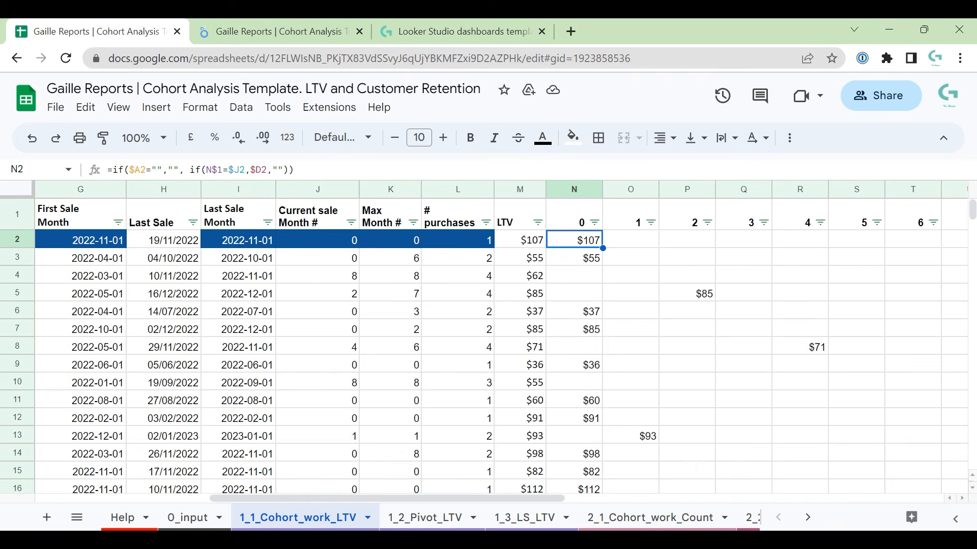
pyautogui.click(667, 520)
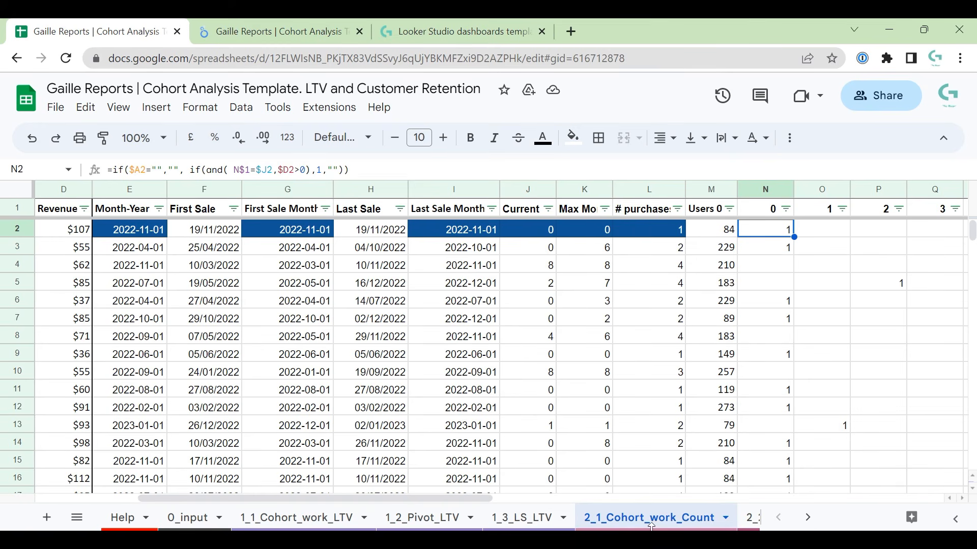
# Examine the COUNTUNIQUEIFS formulas in the Month 1 and Month 2 columns of 2_2_Pivot_Count, and open 2_3_LS_Count
pyautogui.click(668, 521)
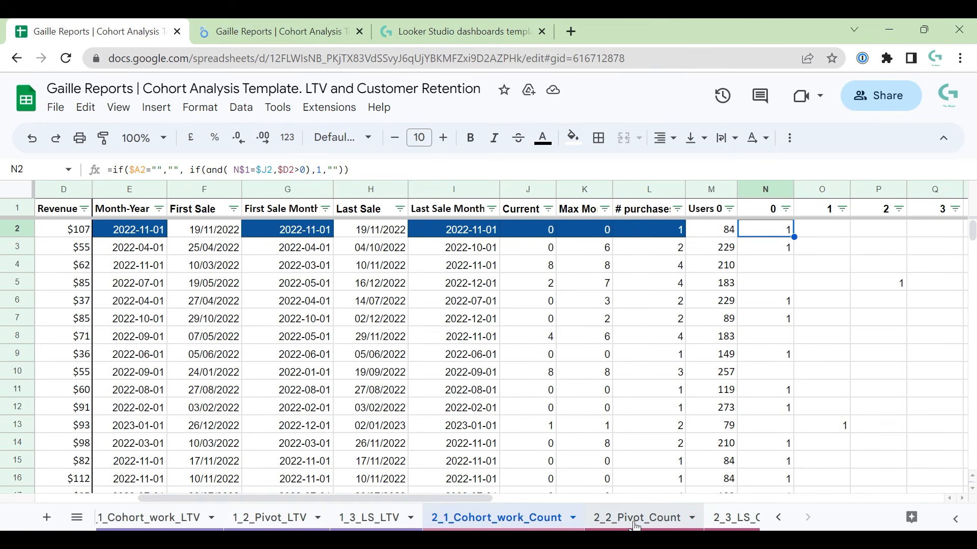
pyautogui.click(636, 520)
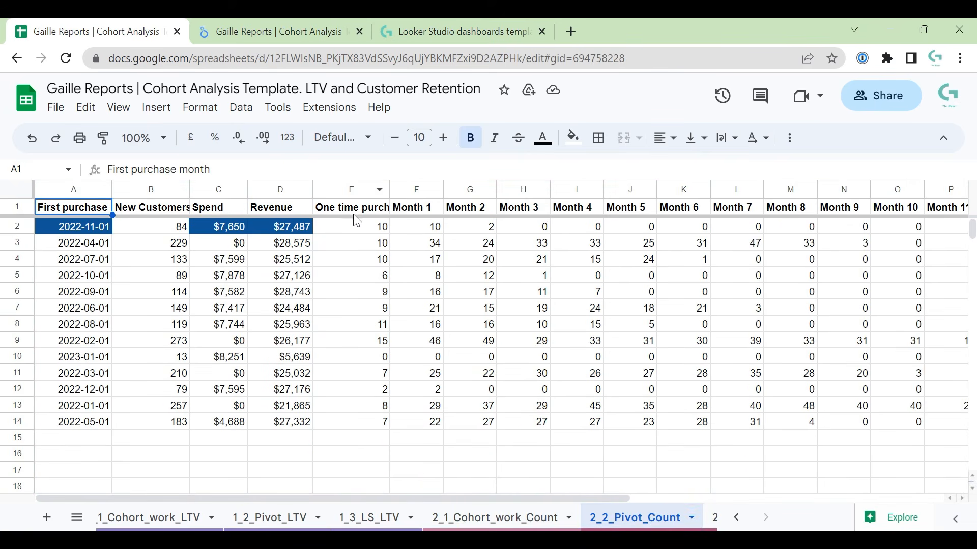
pyautogui.moveTo(422, 227); pyautogui.dragTo(412, 426)
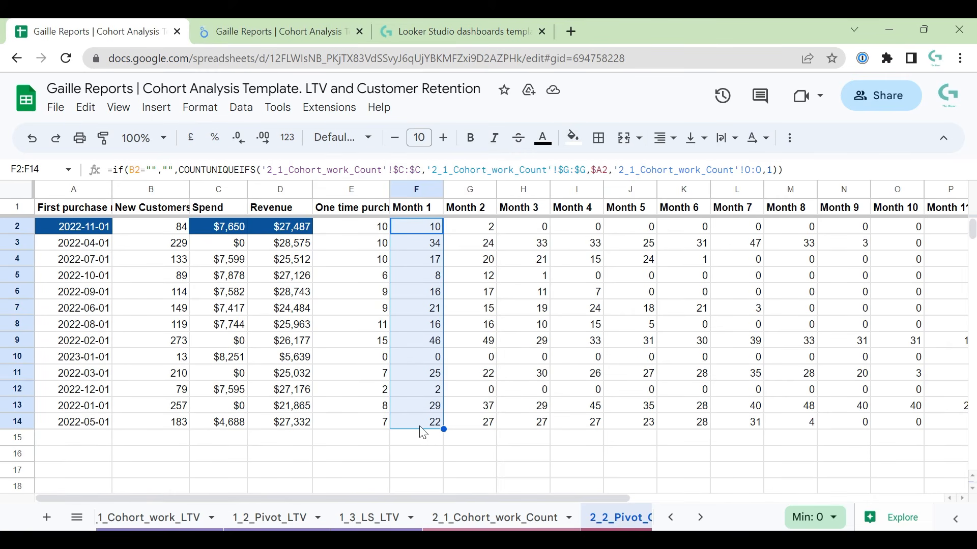
pyautogui.moveTo(476, 233); pyautogui.dragTo(485, 429)
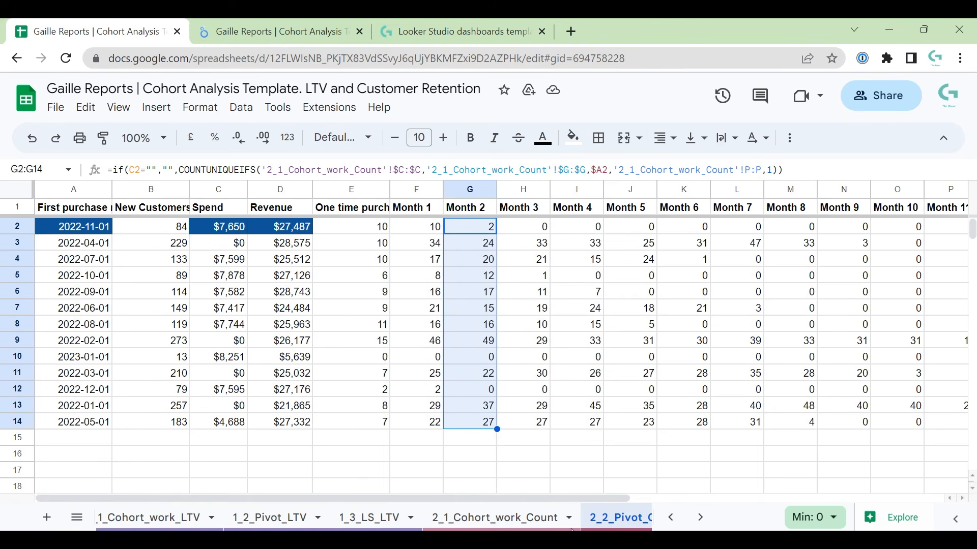
pyautogui.hotkey('ctrl', 'pagedown')
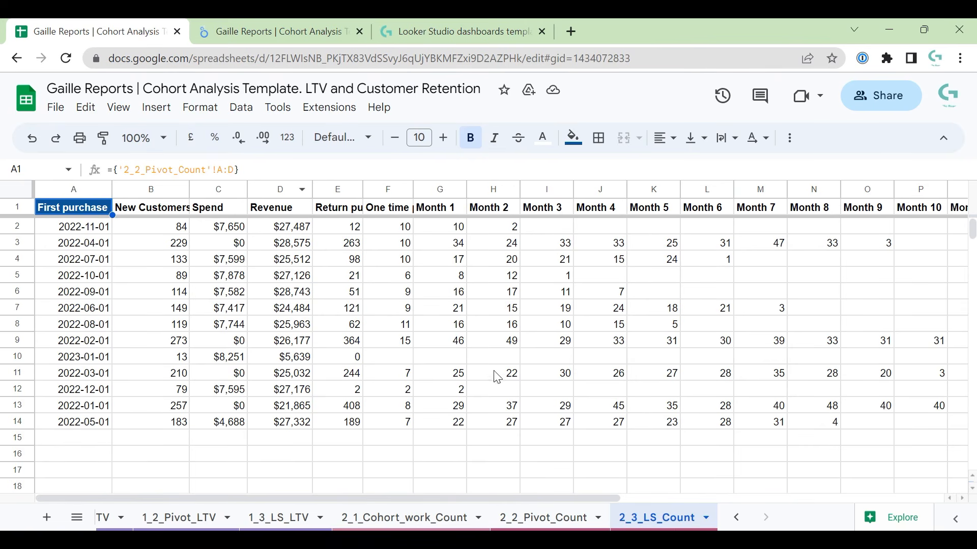
# Switch to the Looker Studio report and examine the Month 1 metric's formula in the Customer retention percentage table, leaving it unchanged
pyautogui.click(281, 26)
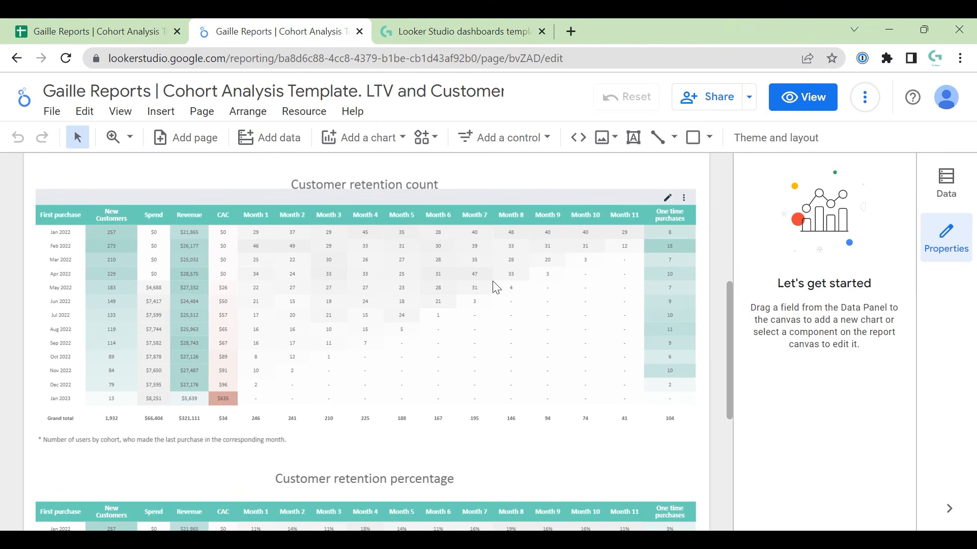
pyautogui.scroll(-4, 496, 288)
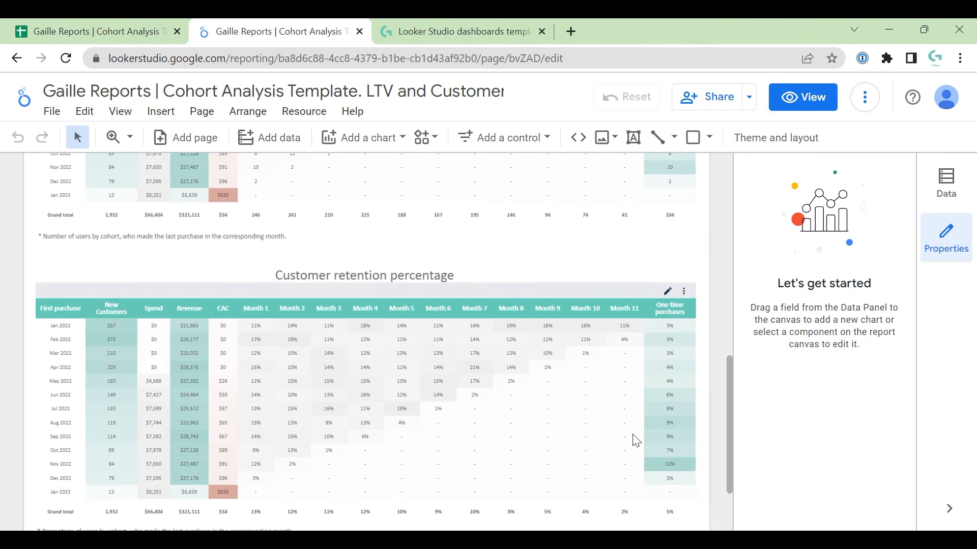
pyautogui.click(635, 433)
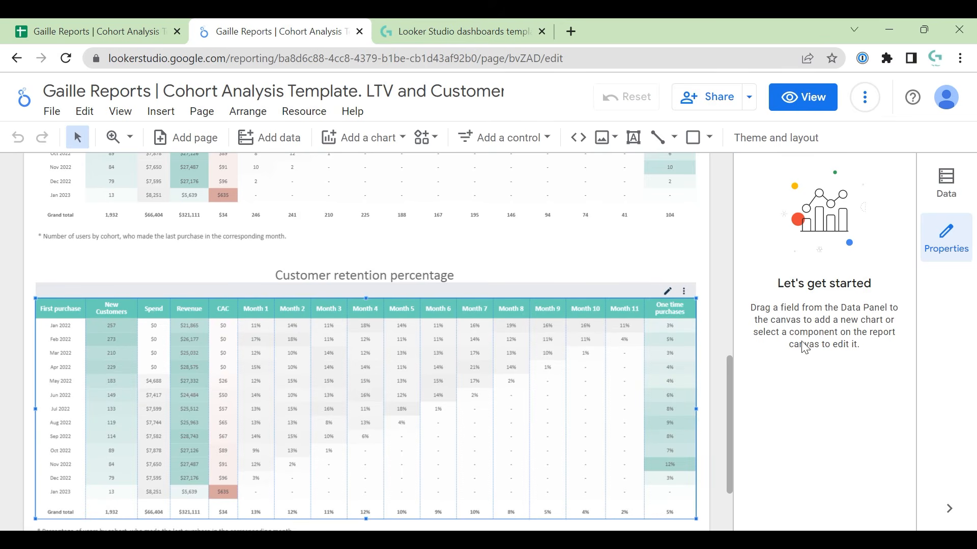
pyautogui.scroll(-4, 771, 382)
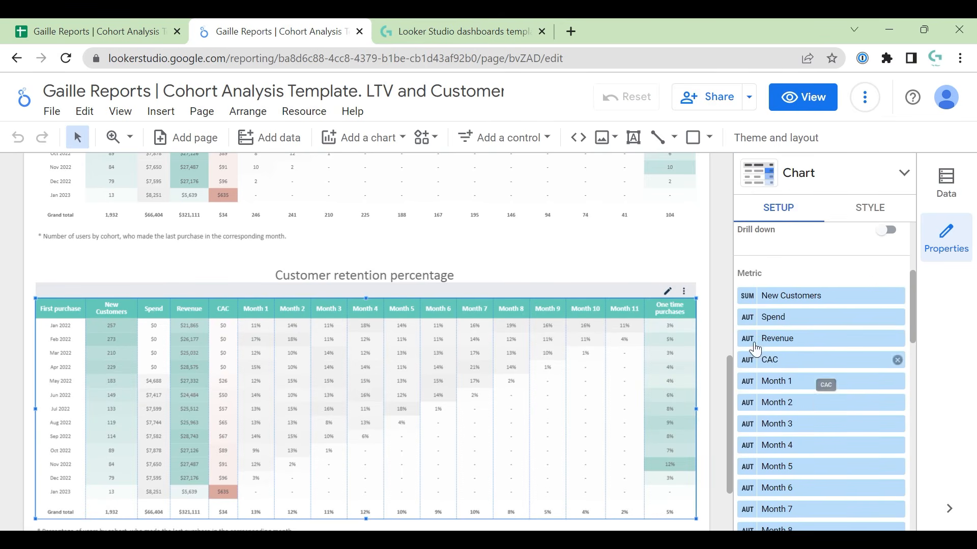
pyautogui.click(745, 381)
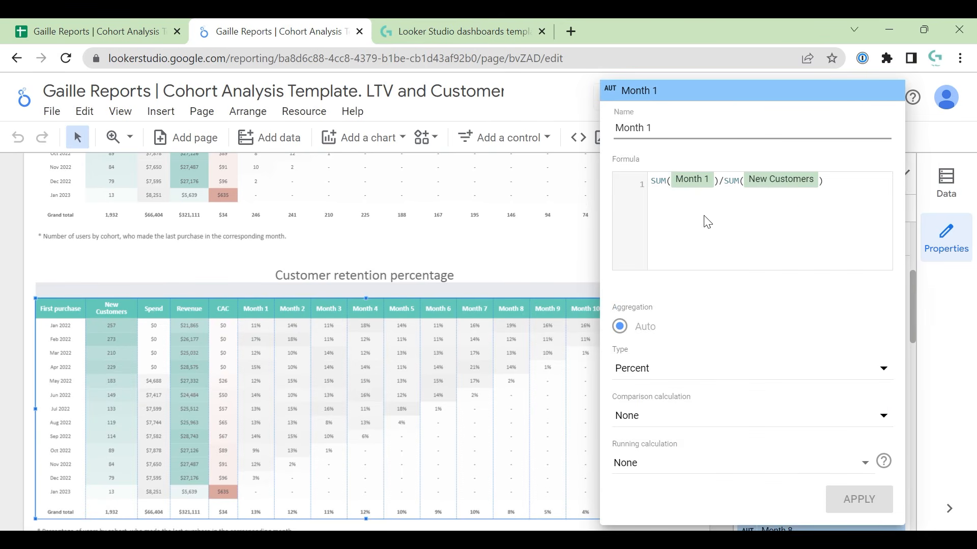
pyautogui.moveTo(653, 181); pyautogui.dragTo(722, 174)
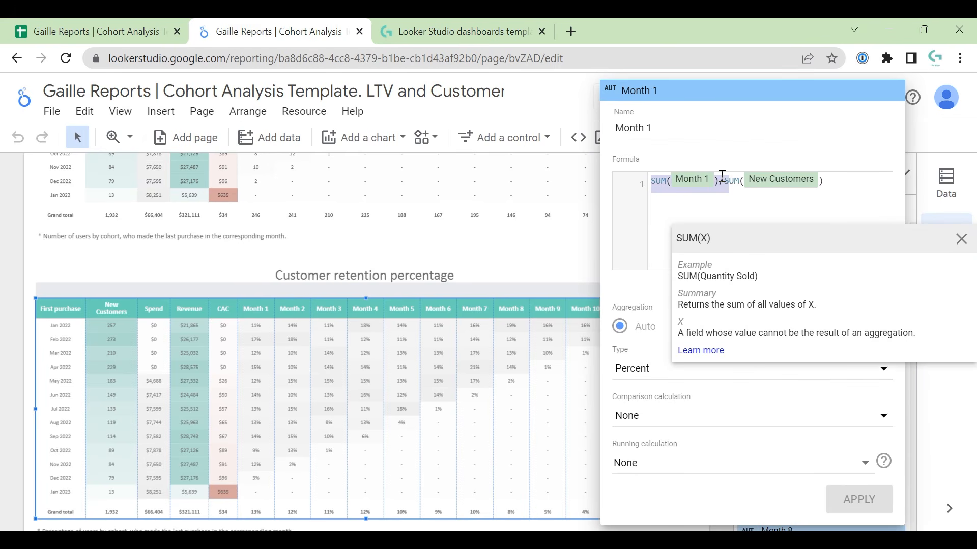
pyautogui.click(717, 178)
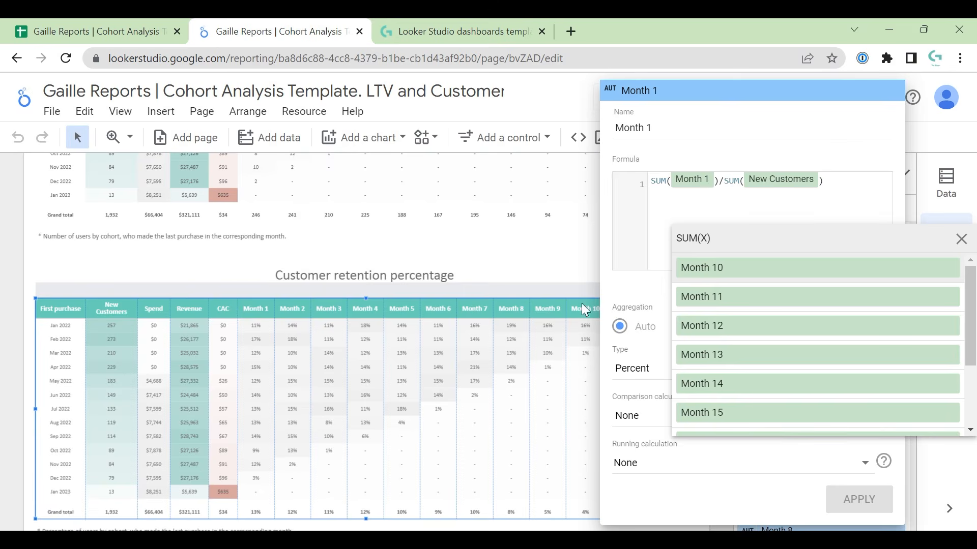
pyautogui.click(547, 262)
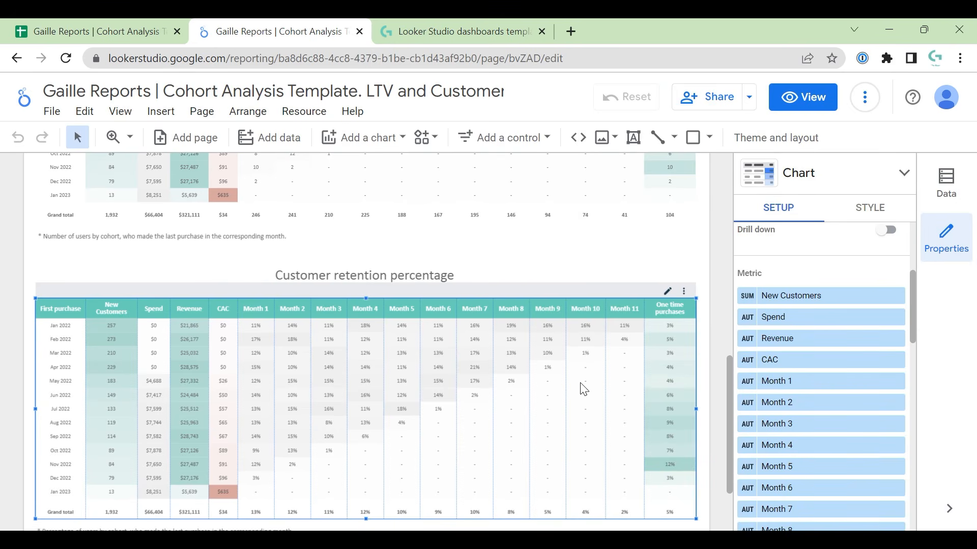
pyautogui.click(717, 404)
# Look over the report from its footer up to Lifetime Value by month, revisit 2_3_LS_Count in Google Sheets, and return to the report
pyautogui.scroll(-2, 716, 402)
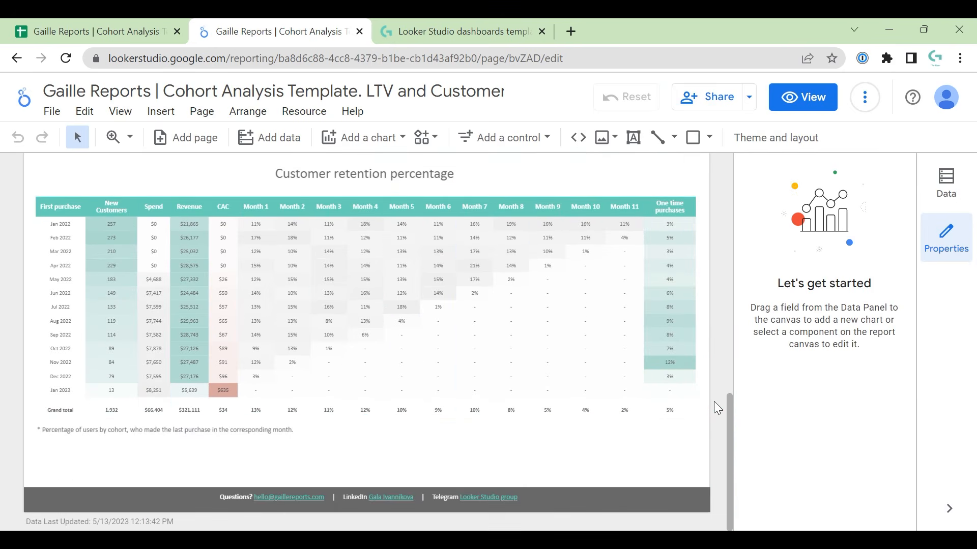
pyautogui.scroll(13, 718, 408)
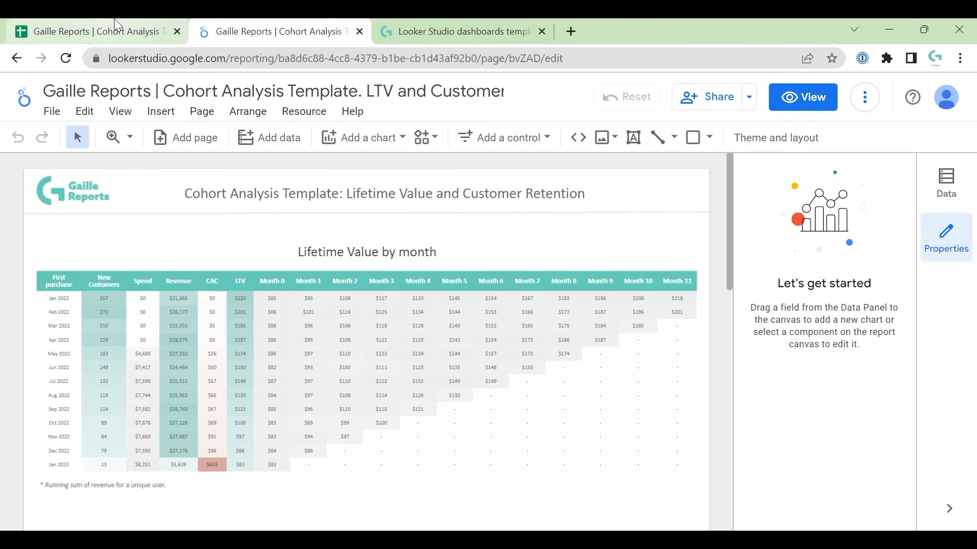
pyautogui.click(96, 31)
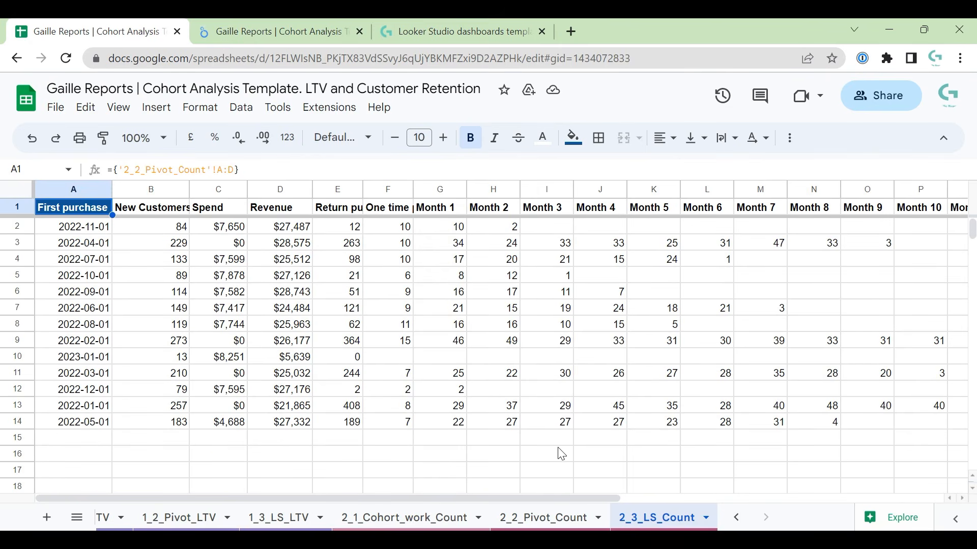
pyautogui.click(263, 41)
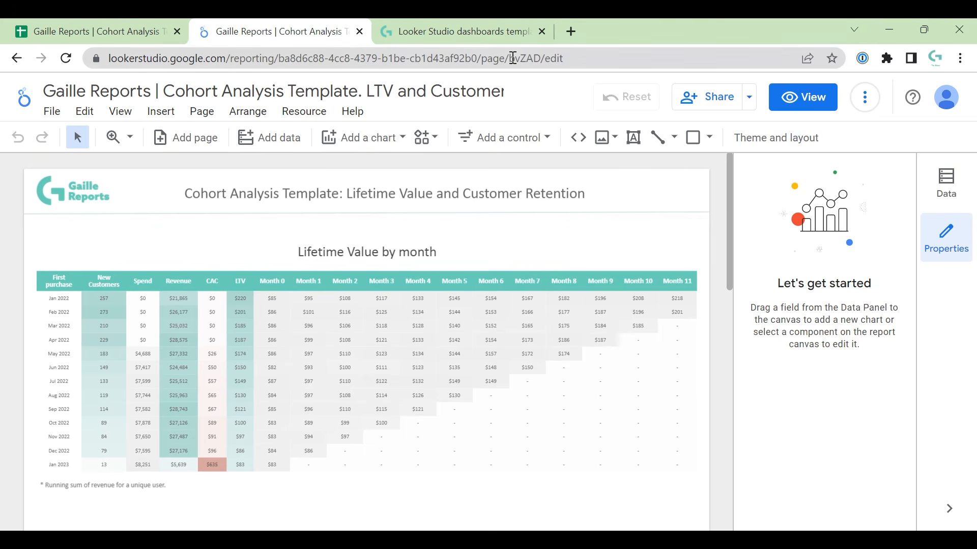
# Switch to the Gaille Reports template store, open the website's home page, and return to the Looker Studio report
pyautogui.click(496, 33)
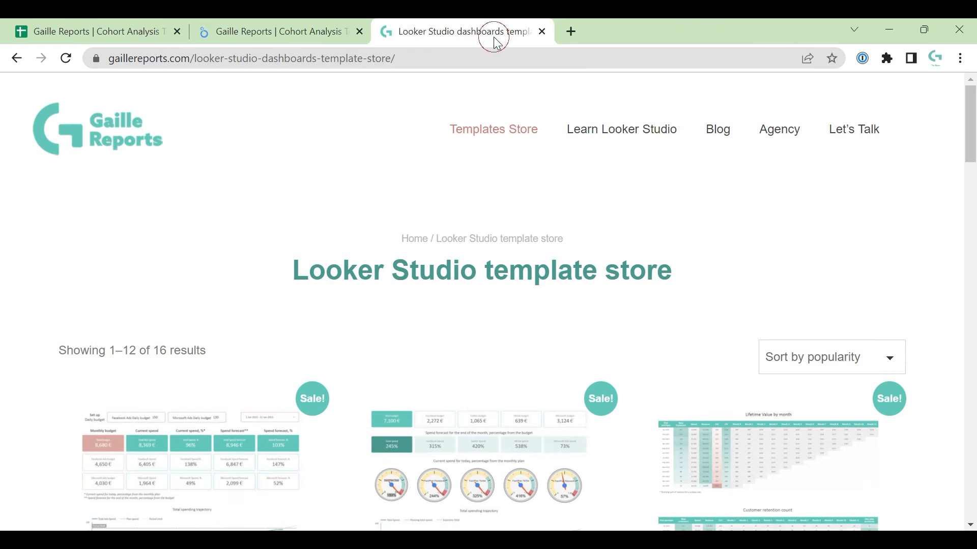
pyautogui.click(120, 143)
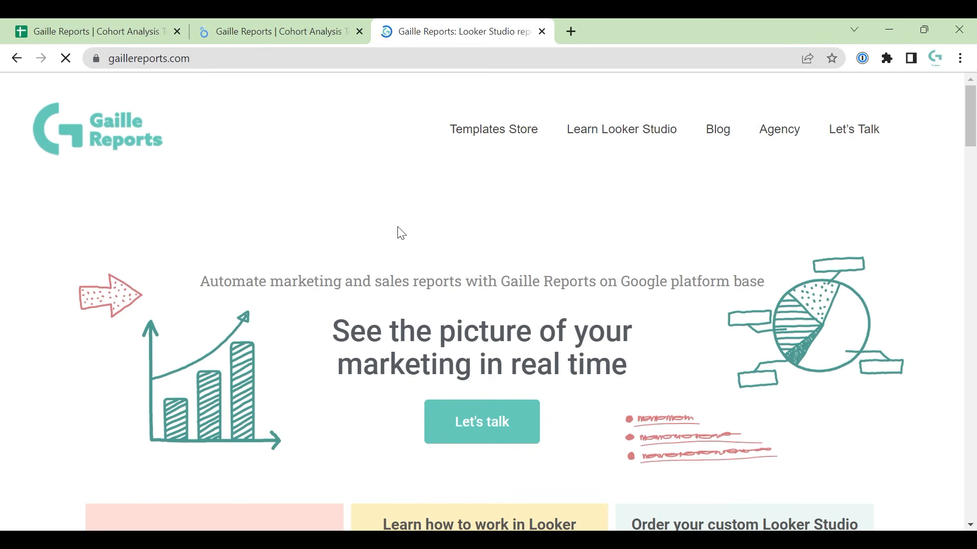
pyautogui.click(296, 31)
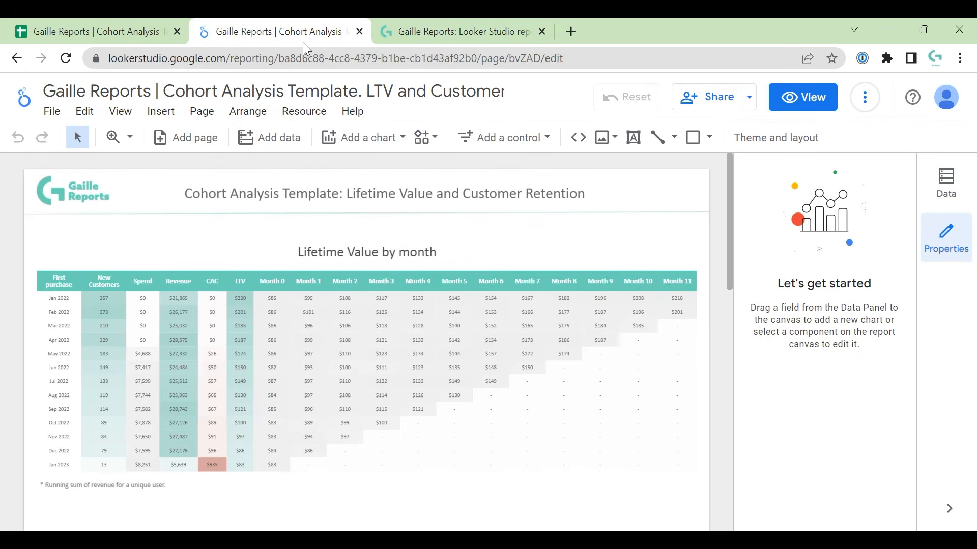